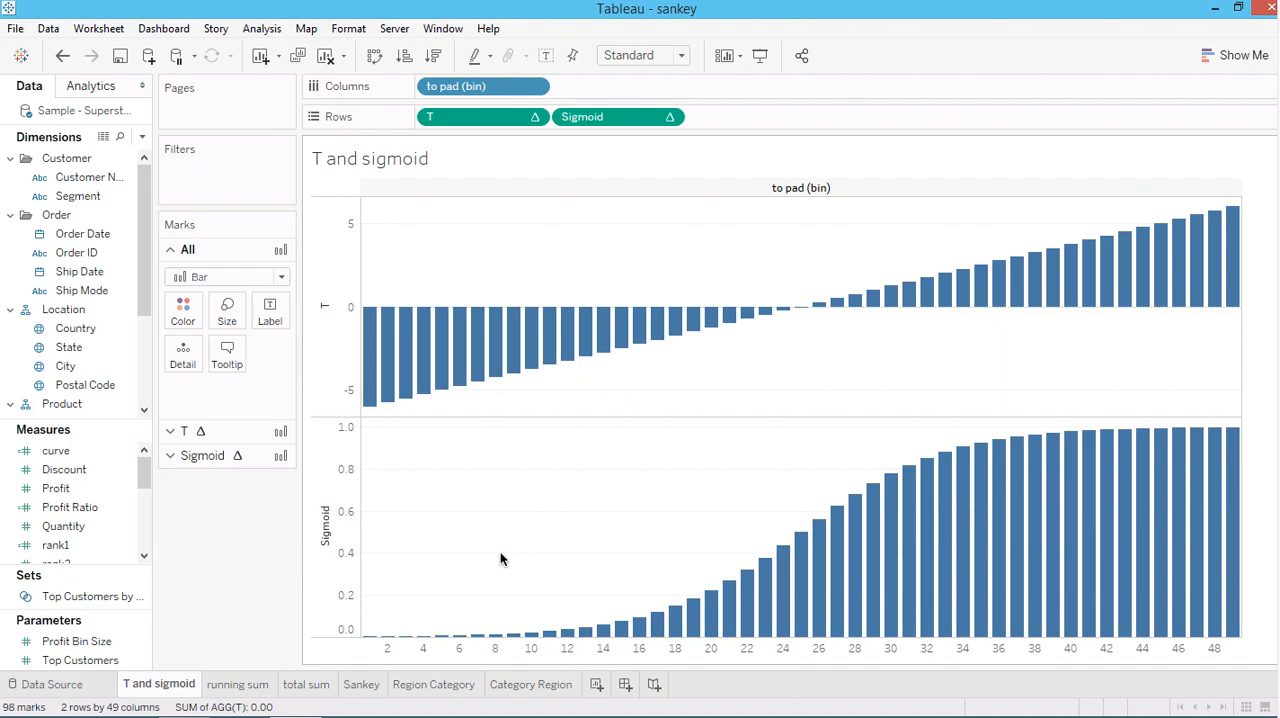
Change the mark type on the Sankey worksheet from circles to Line
{"action": "left_click", "coordinate": [360, 686]}
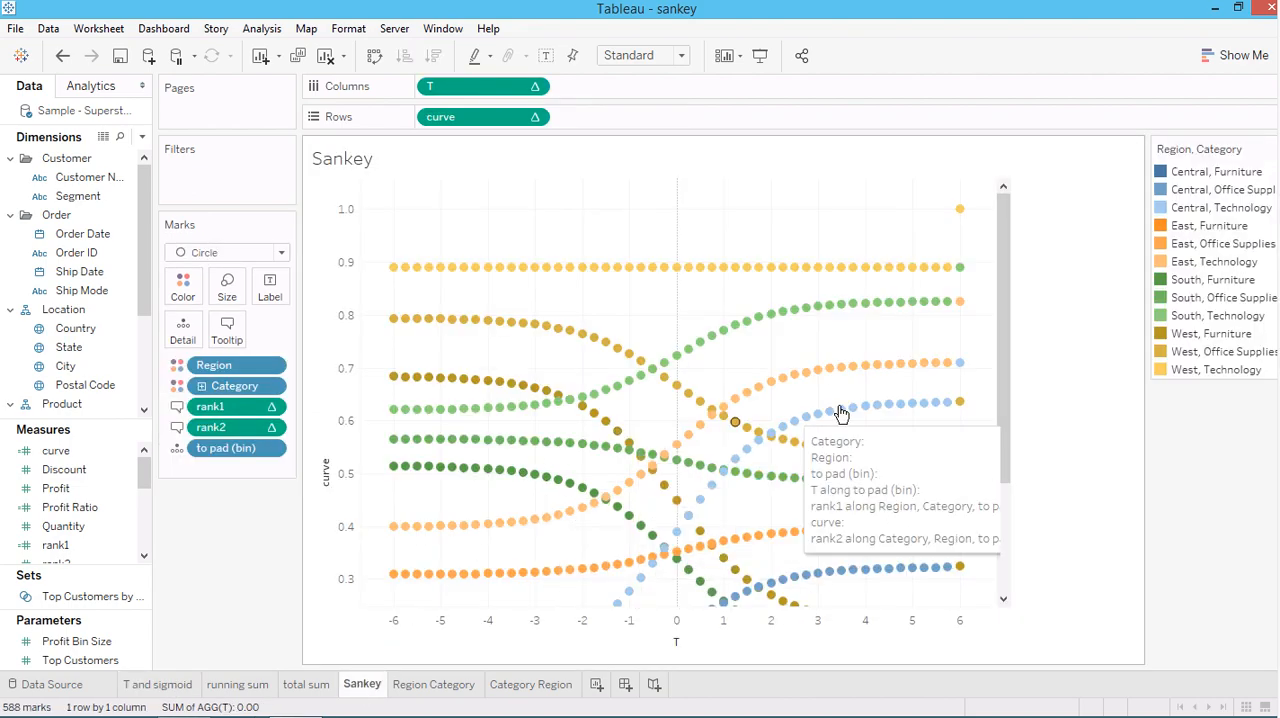
{"action": "left_click_drag", "start_coordinate": [1004, 283], "coordinate": [1004, 250]}
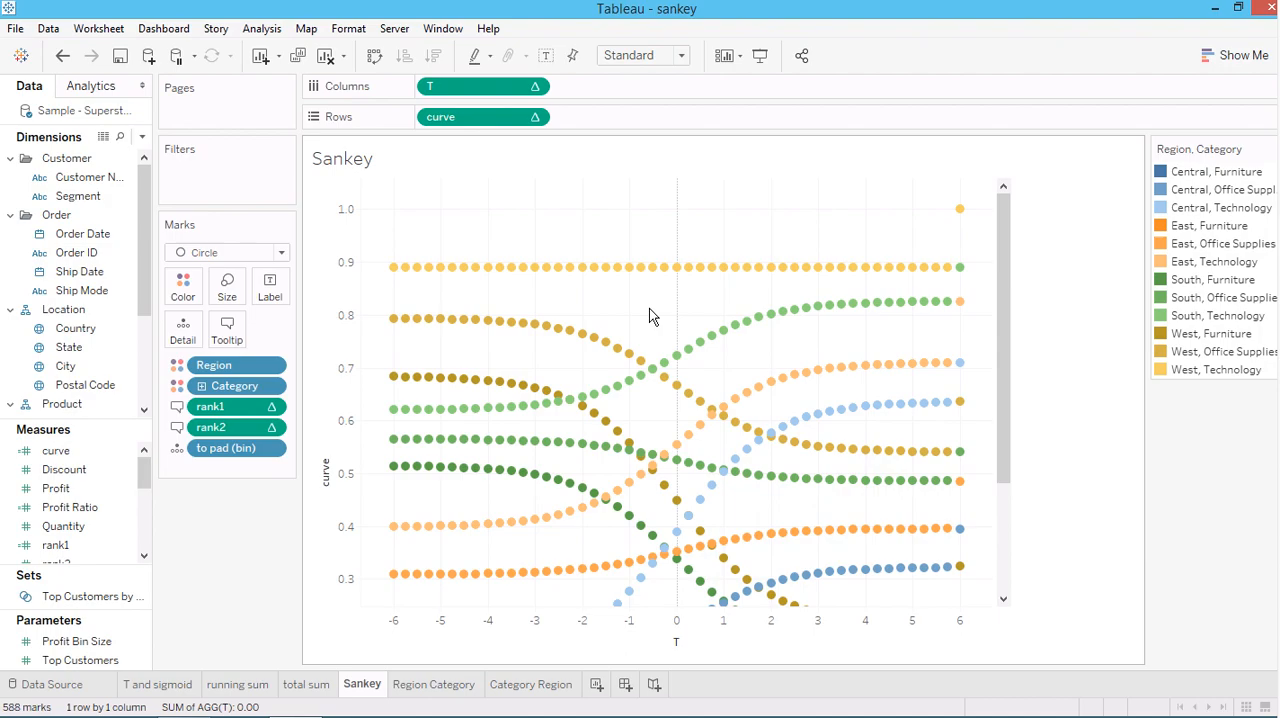
{"action": "left_click_drag", "start_coordinate": [1006, 292], "coordinate": [1007, 395]}
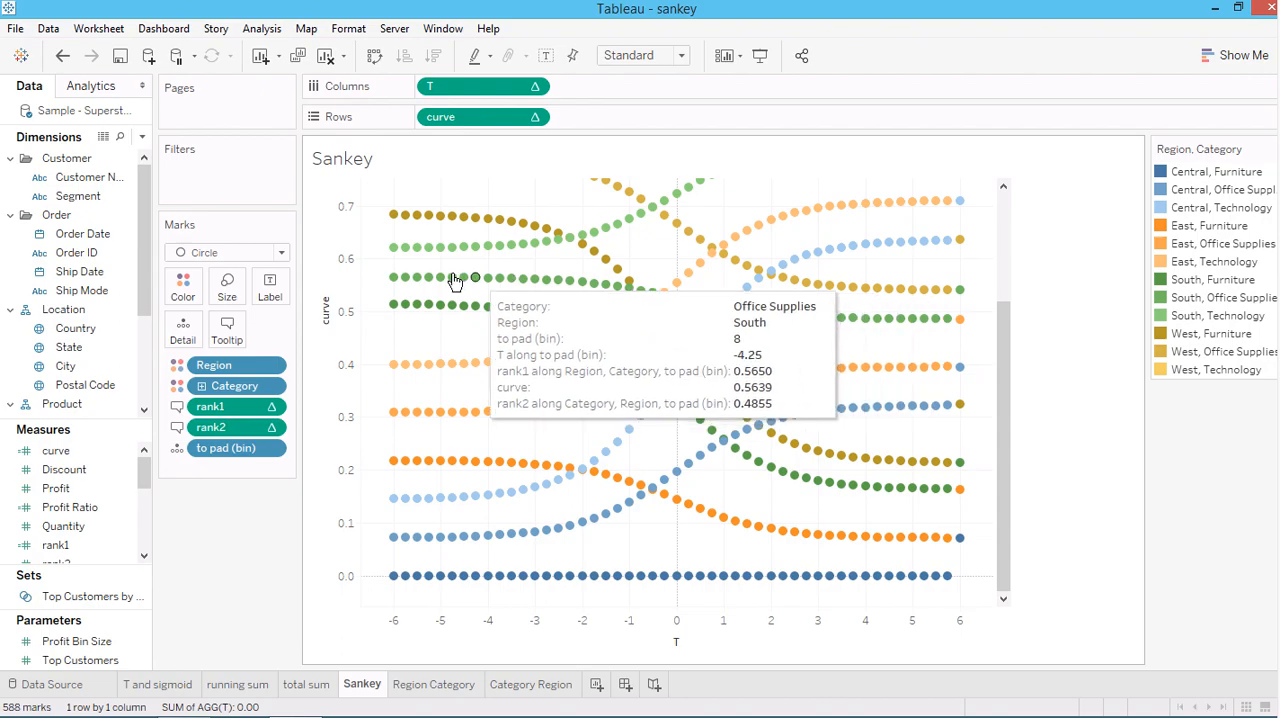
{"action": "left_click", "coordinate": [242, 254]}
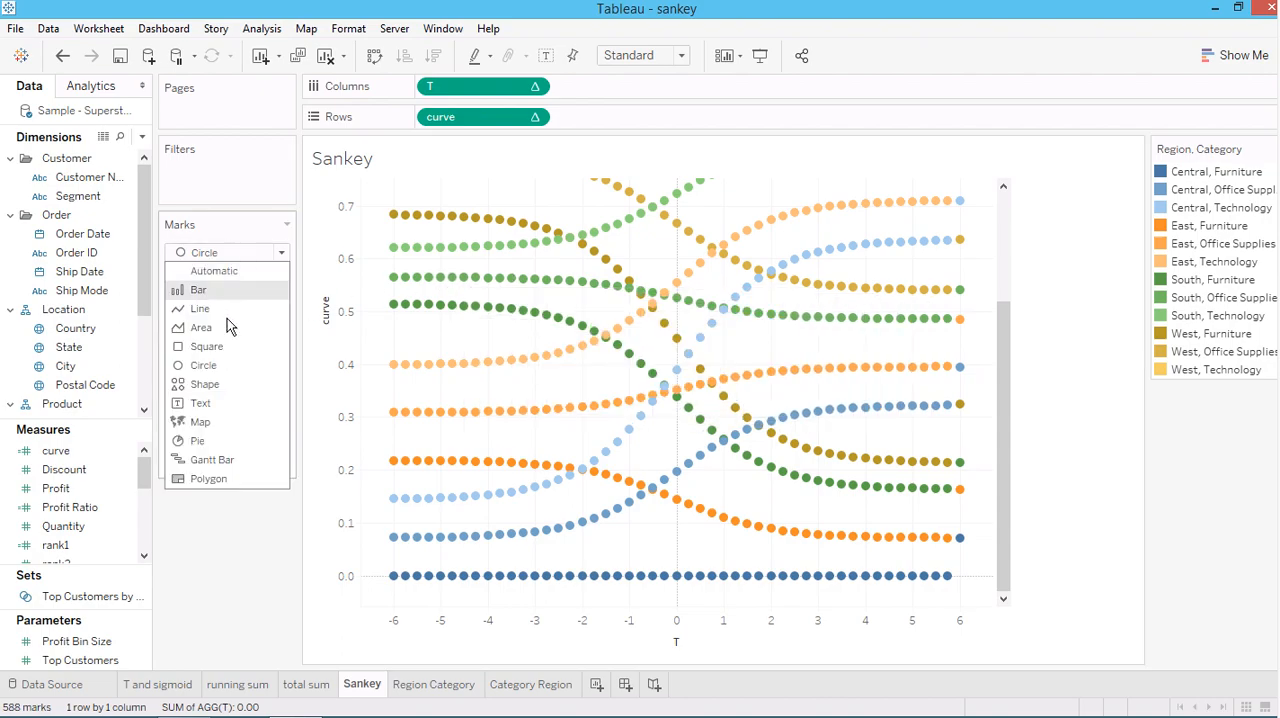
{"action": "left_click", "coordinate": [208, 309]}
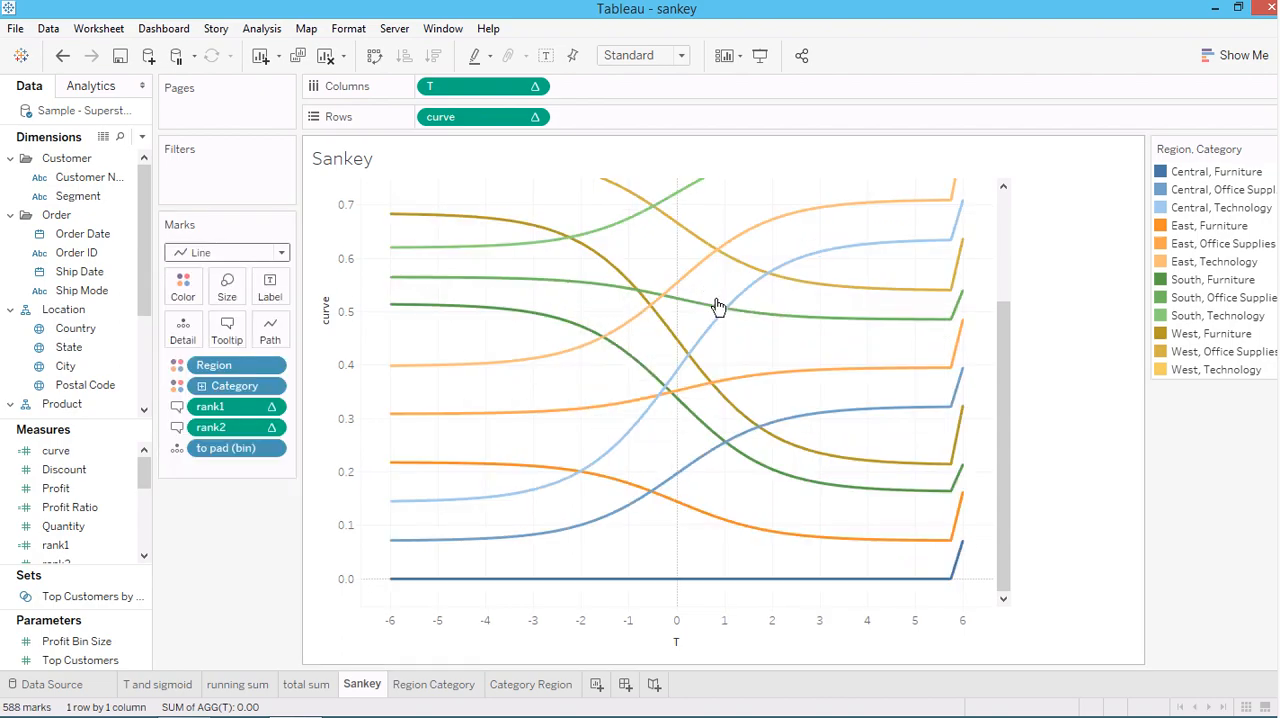
{"action": "left_click_drag", "start_coordinate": [1005, 368], "coordinate": [1008, 296]}
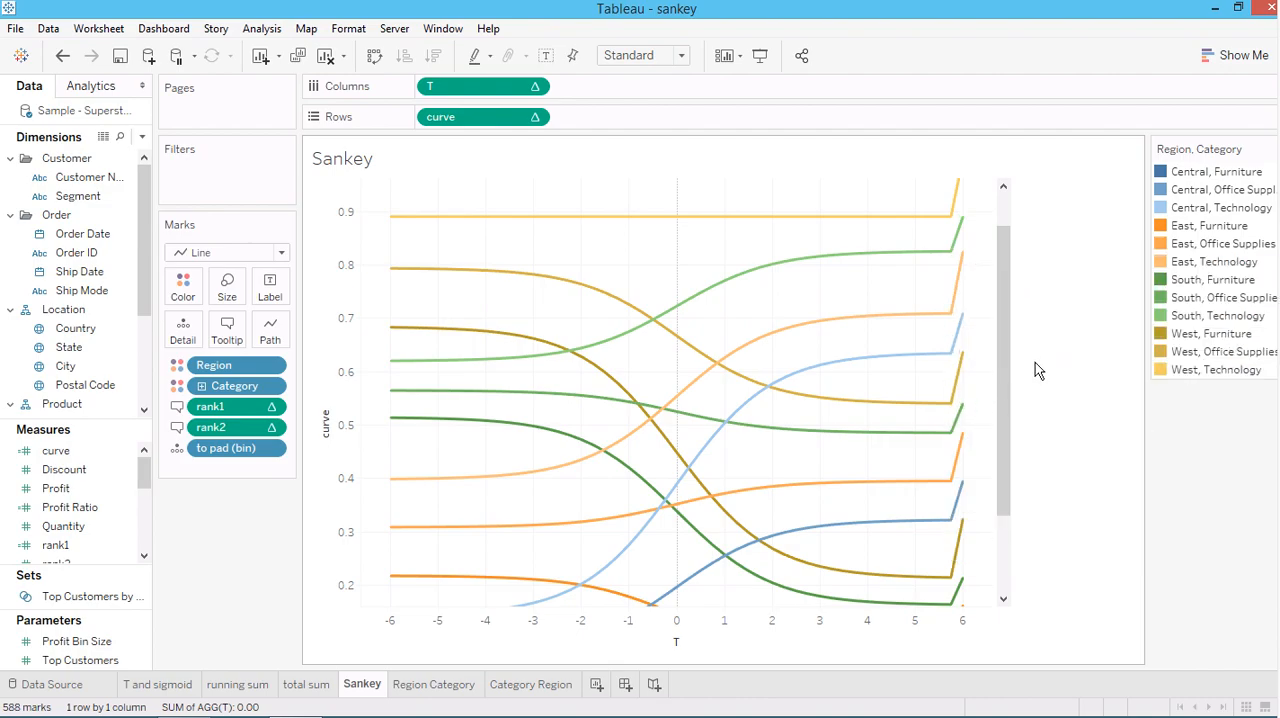
Review the Orders table of the Sample - Superstore data source, and return to the T and sigmoid worksheet
{"action": "left_click", "coordinate": [167, 684]}
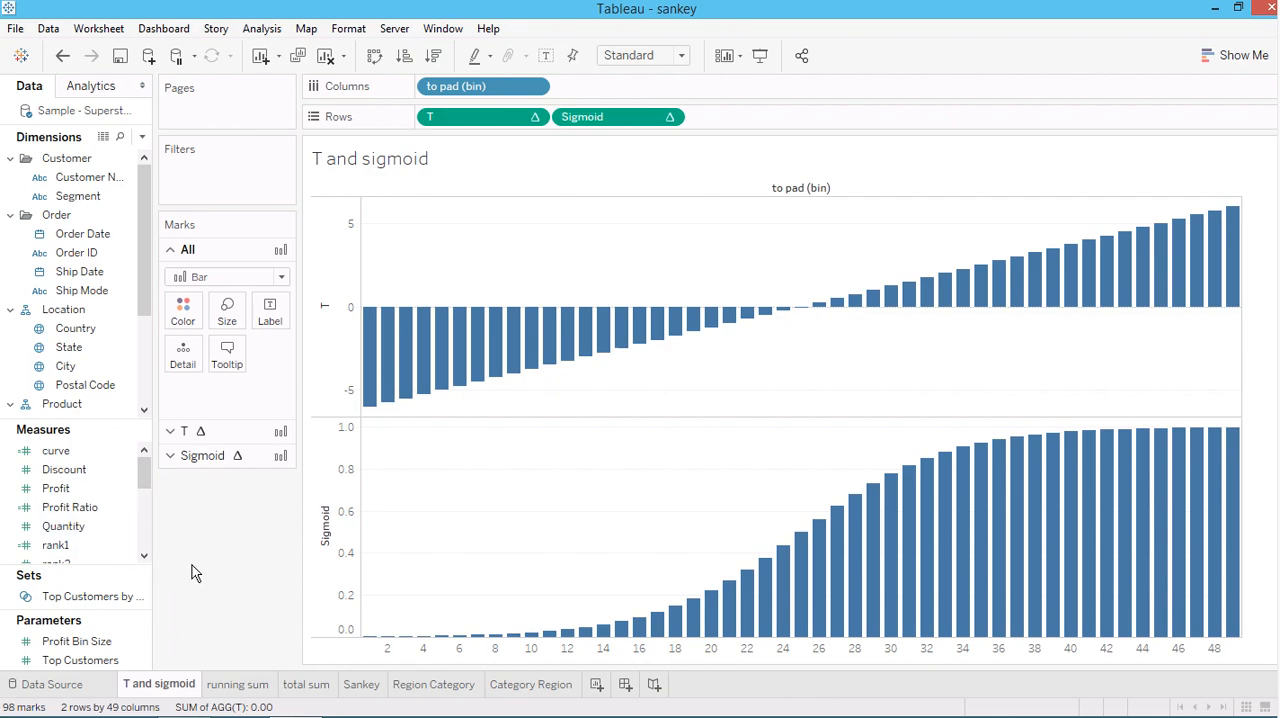
{"action": "left_click", "coordinate": [77, 691]}
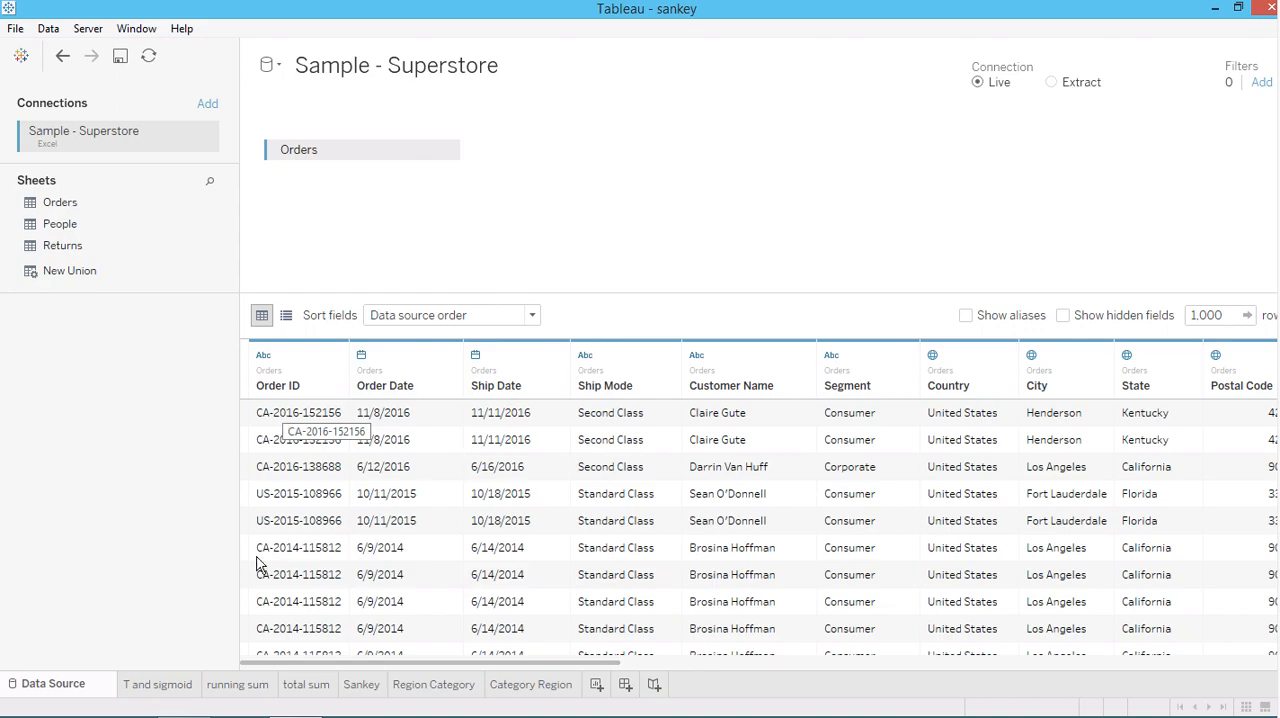
{"action": "left_click", "coordinate": [160, 688]}
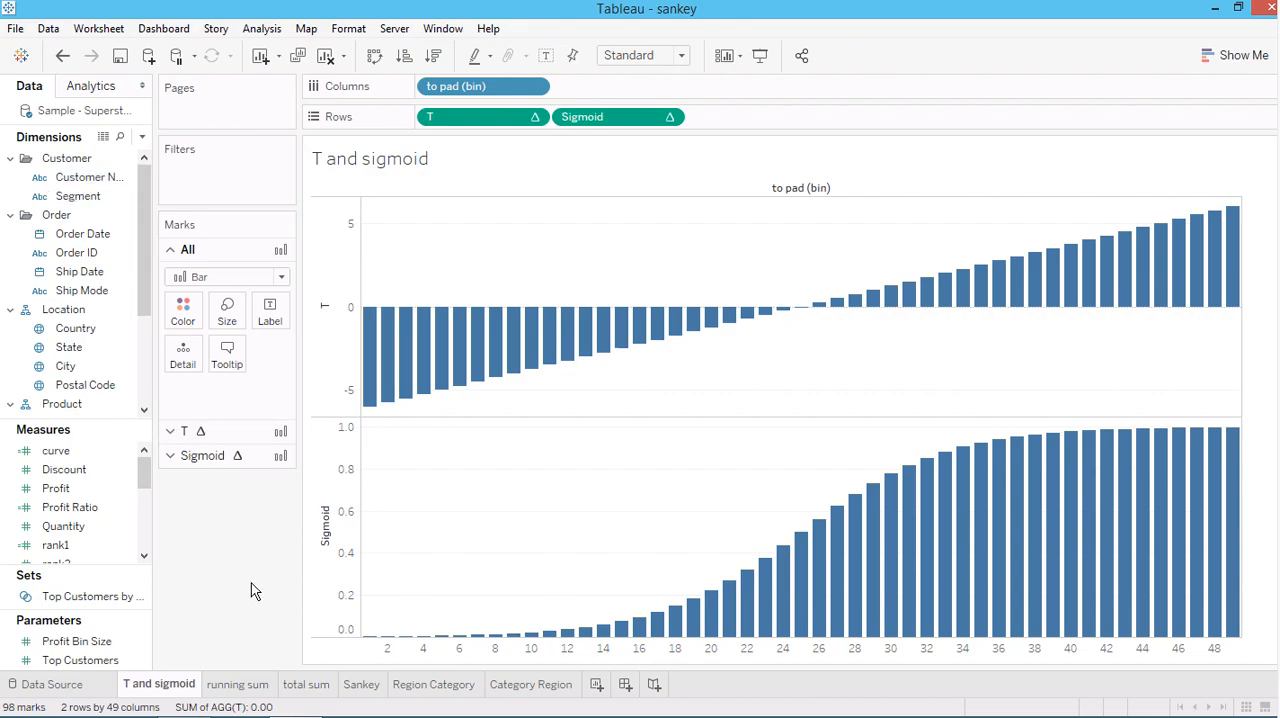
Open the to pad calculated field, examine its FIXED expression and its THEN and ELSE values, and close it without saving
{"action": "left_click_drag", "start_coordinate": [145, 295], "coordinate": [145, 375]}
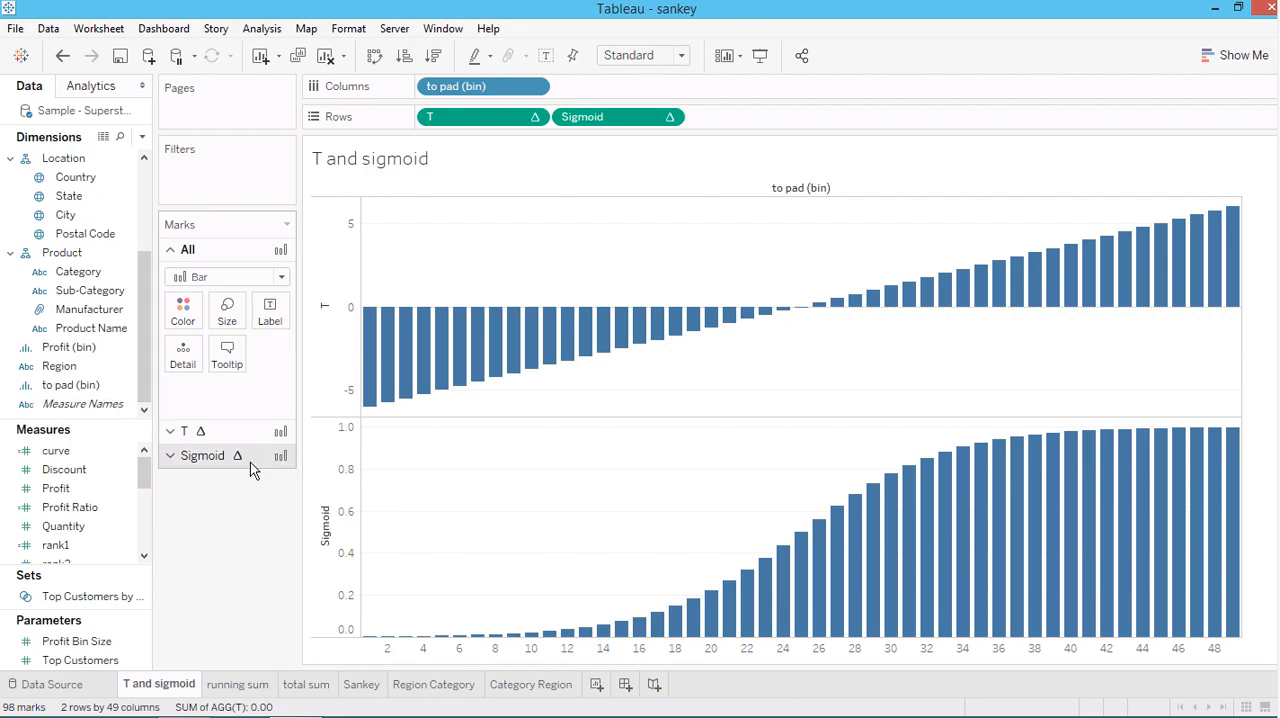
{"action": "left_click", "coordinate": [90, 524]}
{"action": "left_click_drag", "start_coordinate": [145, 474], "coordinate": [145, 538]}
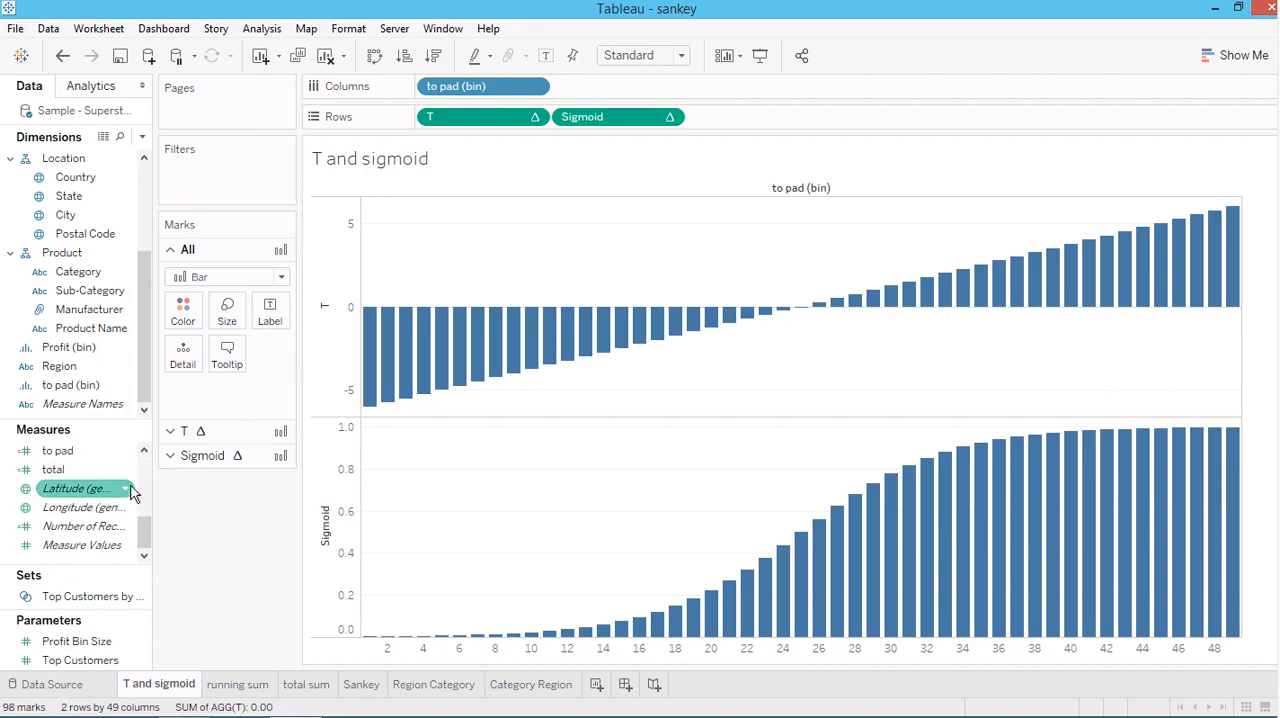
{"action": "left_click", "coordinate": [144, 451]}
{"action": "left_click", "coordinate": [69, 472]}
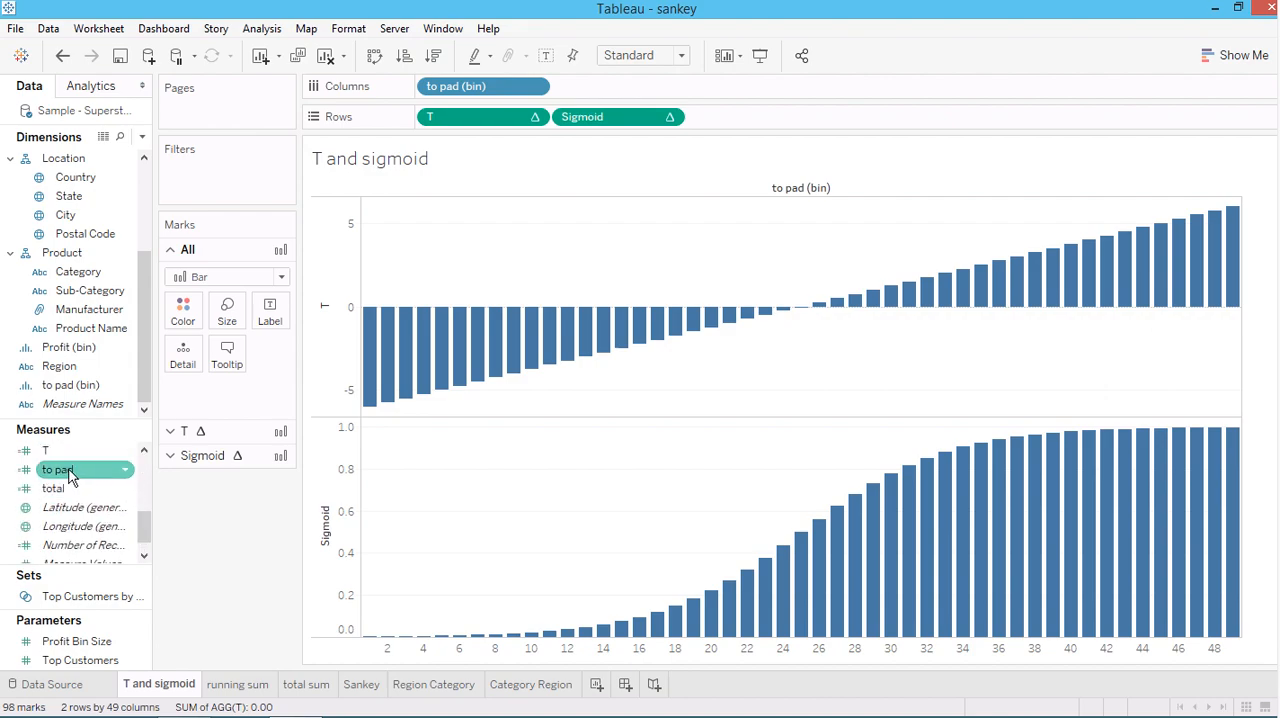
{"action": "right_click", "coordinate": [69, 472]}
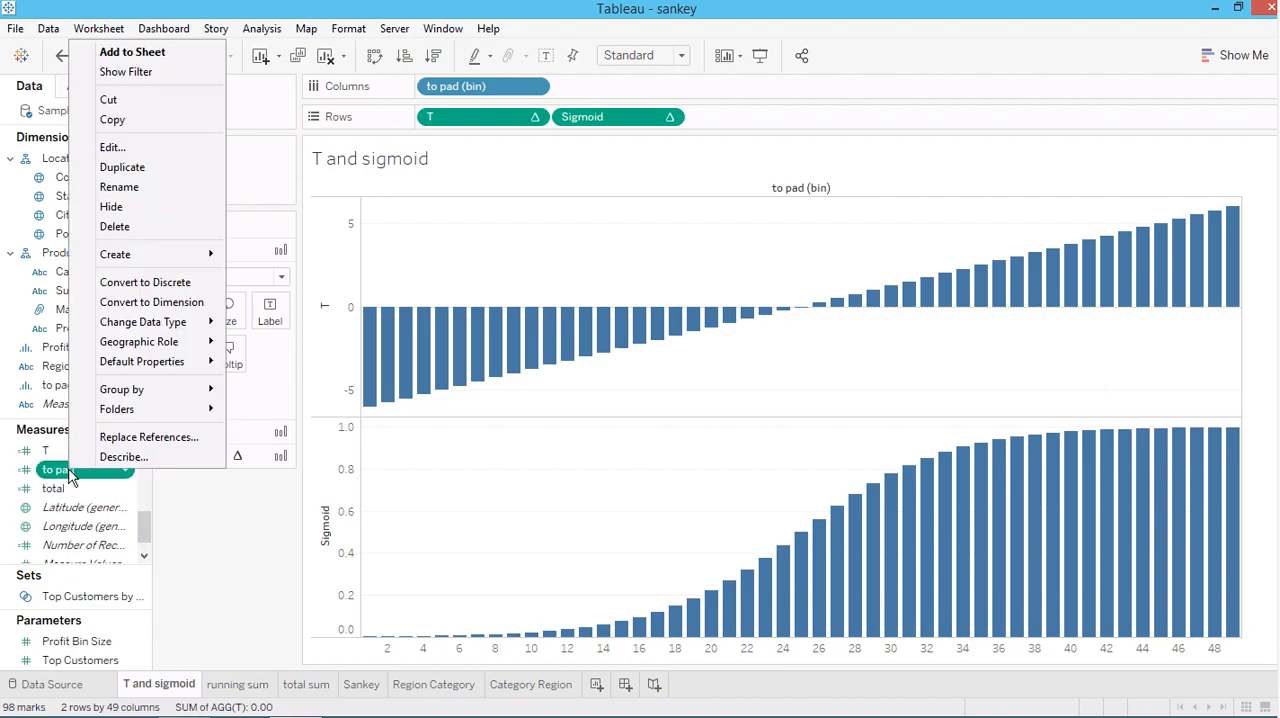
{"action": "left_click", "coordinate": [111, 143]}
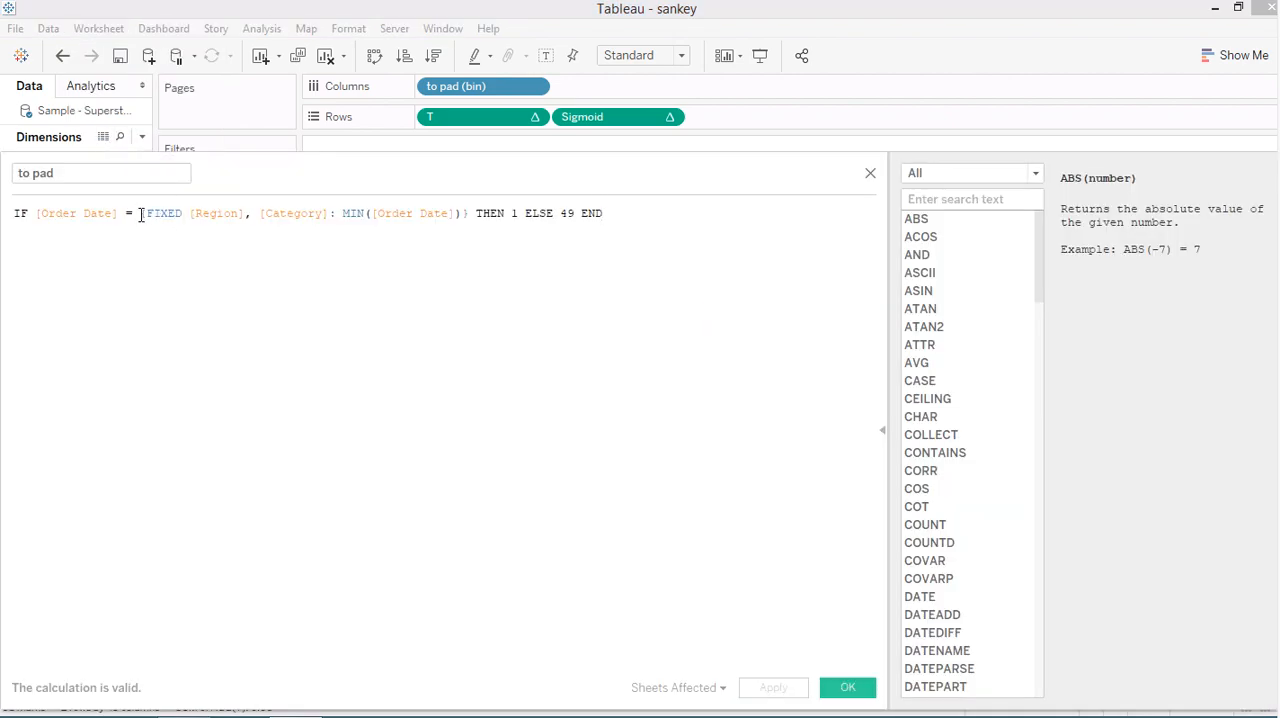
{"action": "left_click_drag", "start_coordinate": [140, 215], "coordinate": [469, 215]}
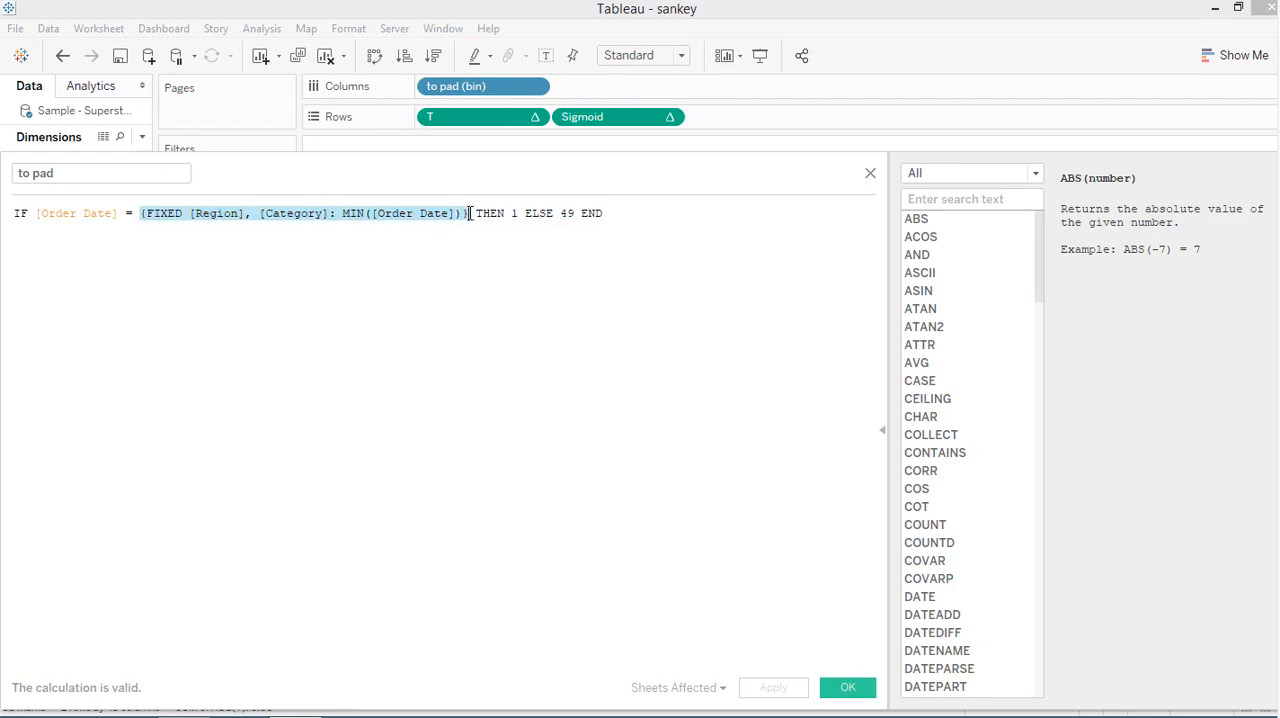
{"action": "left_click", "coordinate": [469, 215]}
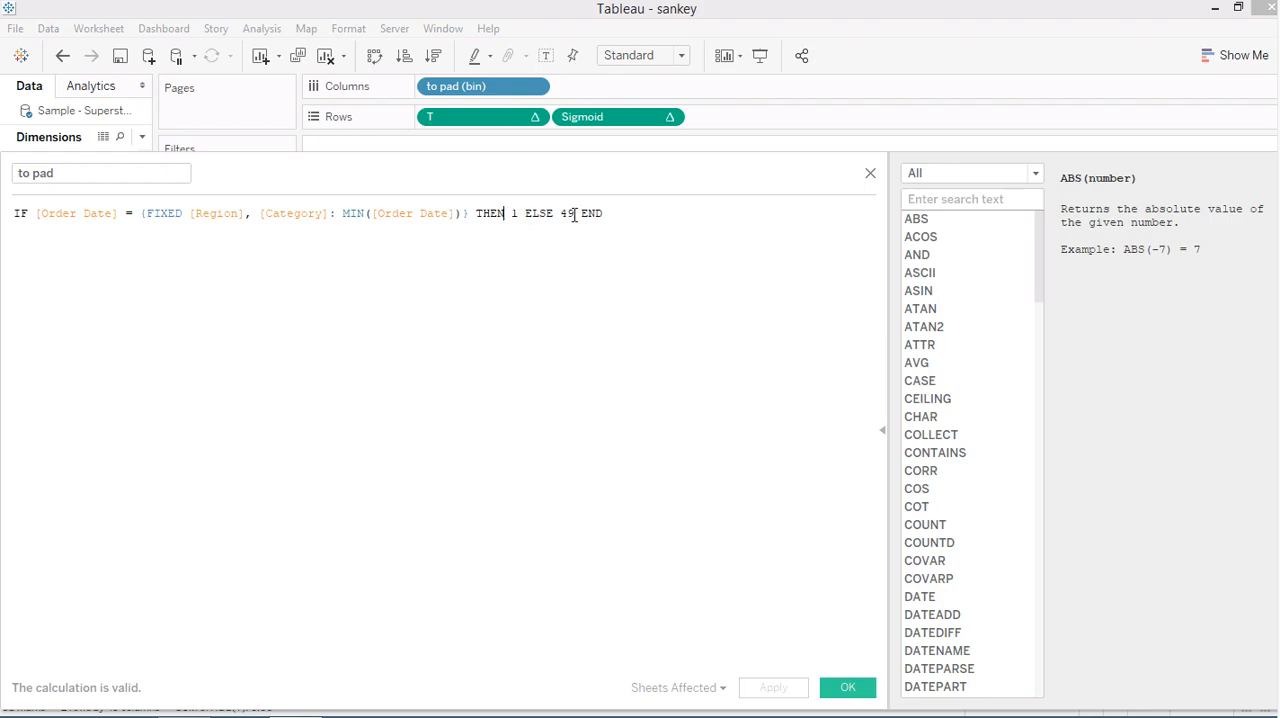
{"action": "double_click", "coordinate": [513, 212]}
{"action": "key", "text": "BackSpace"}
{"action": "left_click", "coordinate": [871, 175]}
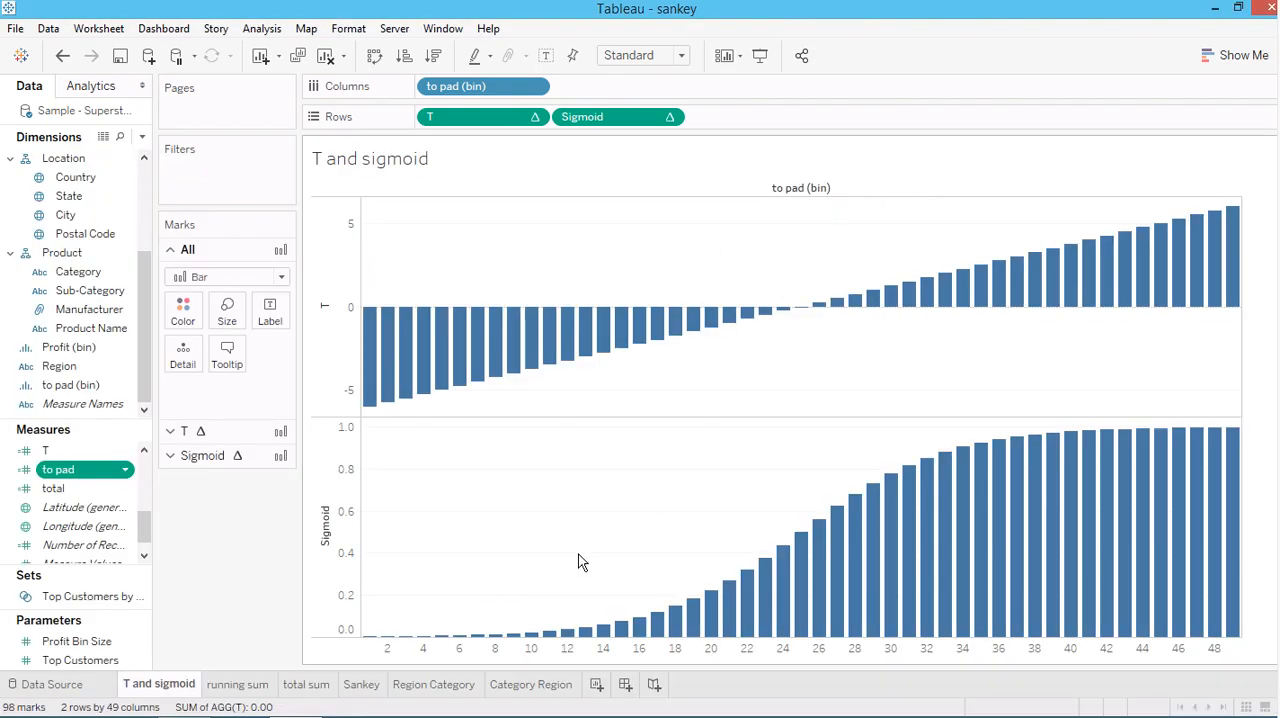
Review the Region Category and Category Region worksheets, and examine the curves on the Sankey worksheet
{"action": "left_click", "coordinate": [449, 689]}
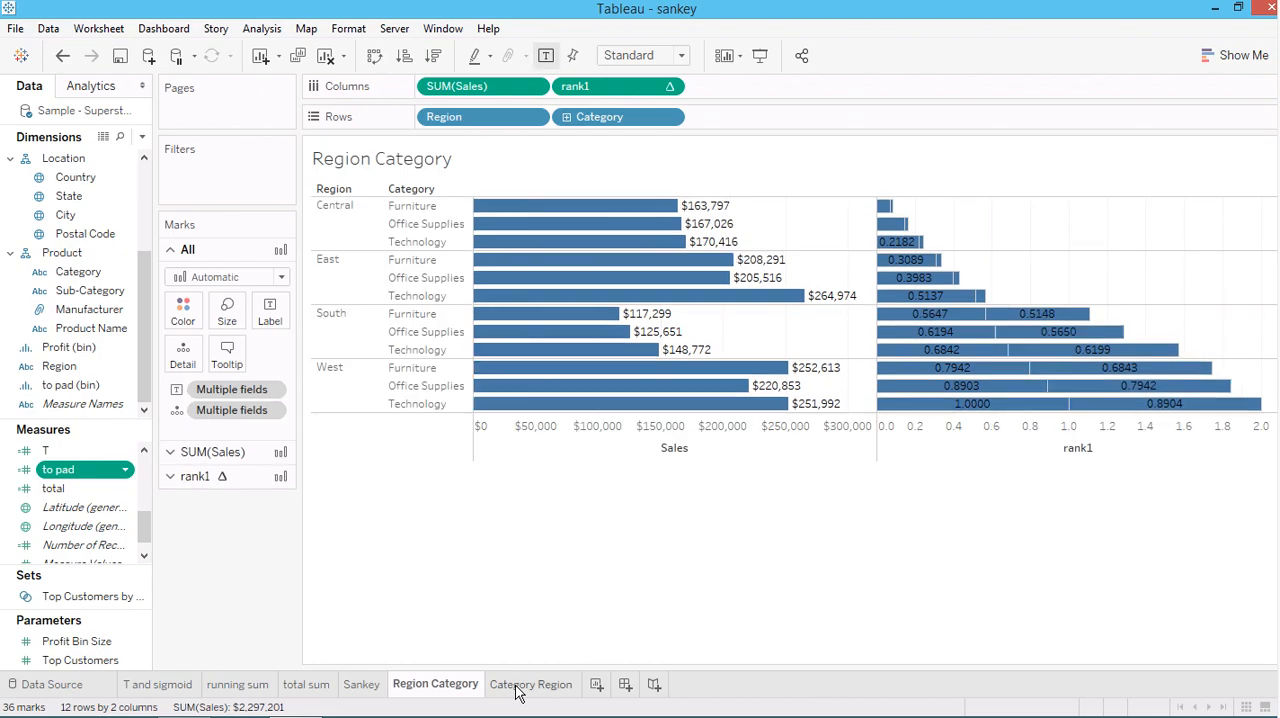
{"action": "left_click", "coordinate": [517, 689]}
{"action": "left_click", "coordinate": [413, 689]}
{"action": "left_click", "coordinate": [360, 686]}
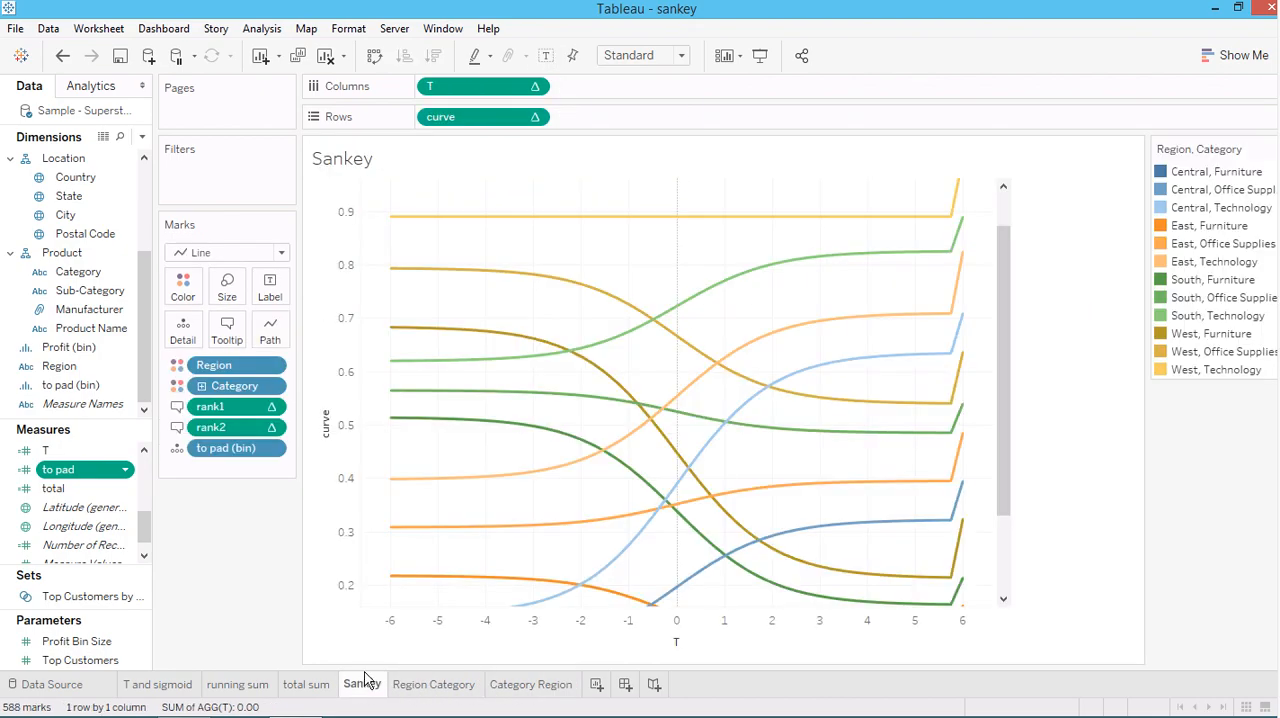
{"action": "mouse_move", "coordinate": [672, 484]}
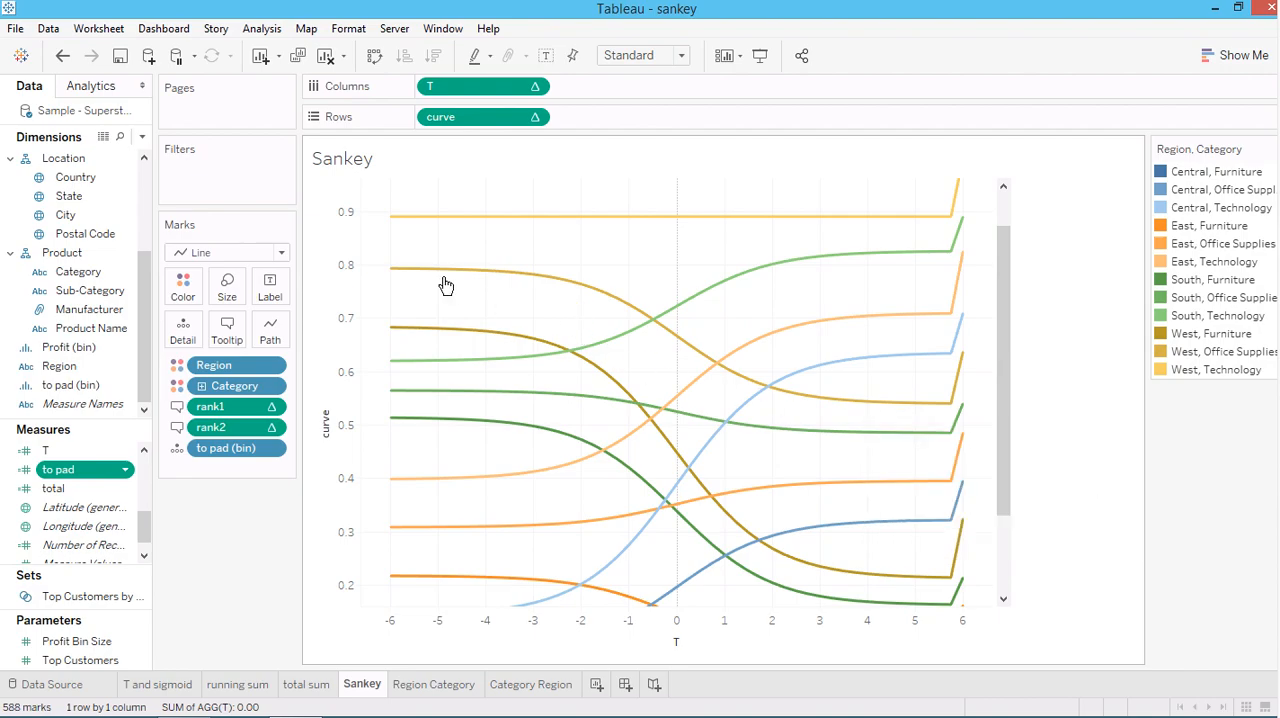
{"action": "mouse_move", "coordinate": [427, 285]}
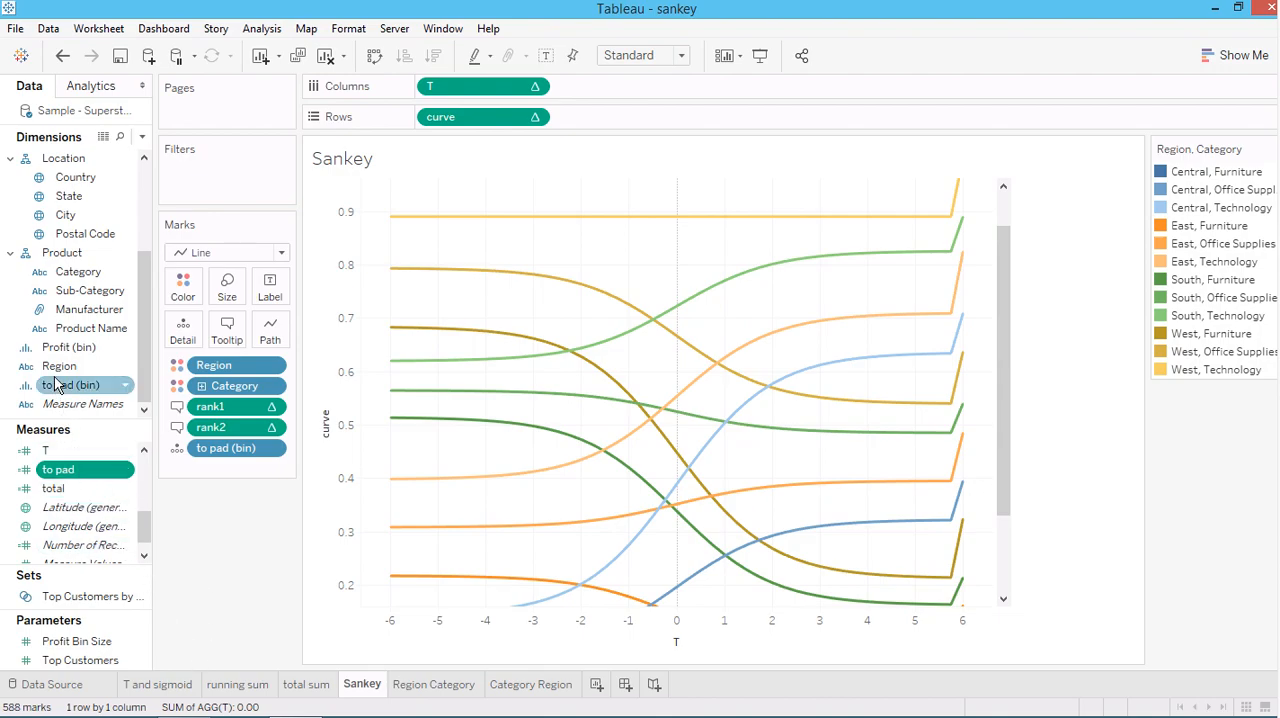
Check the Show Missing Values option of the to pad (bin) column field on the T and sigmoid worksheet
{"action": "left_click", "coordinate": [170, 685]}
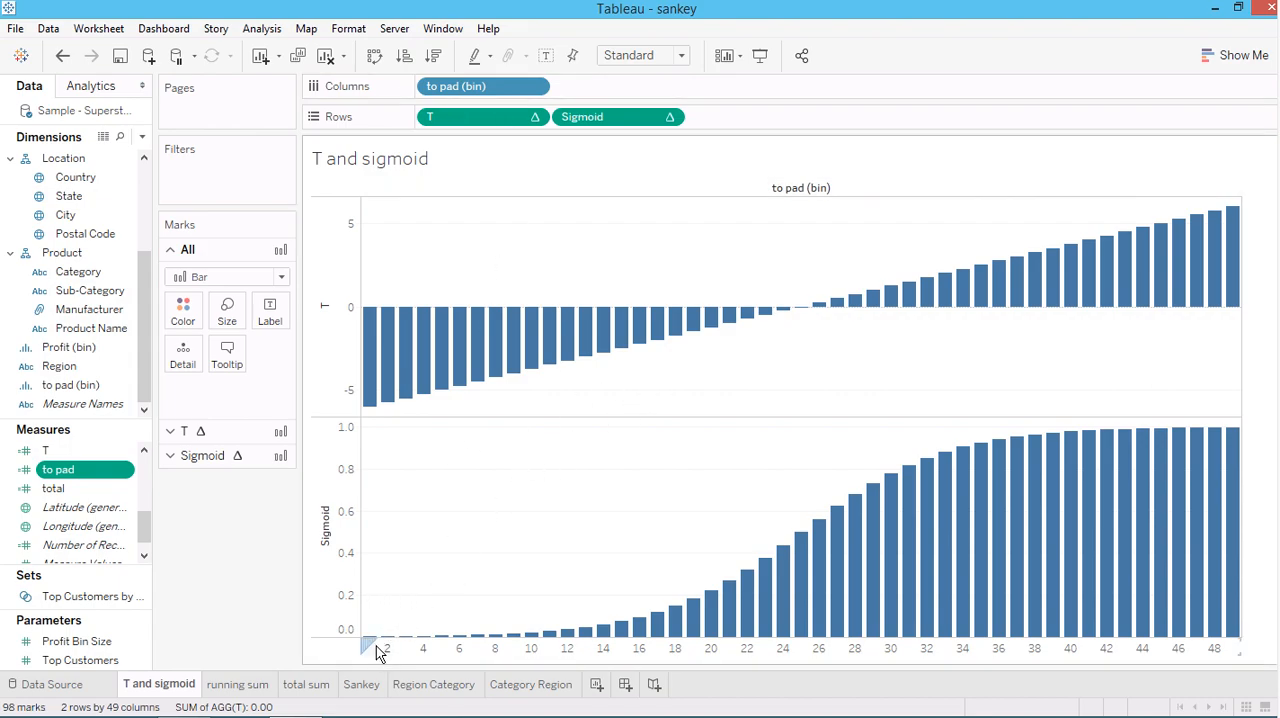
{"action": "left_click", "coordinate": [536, 89]}
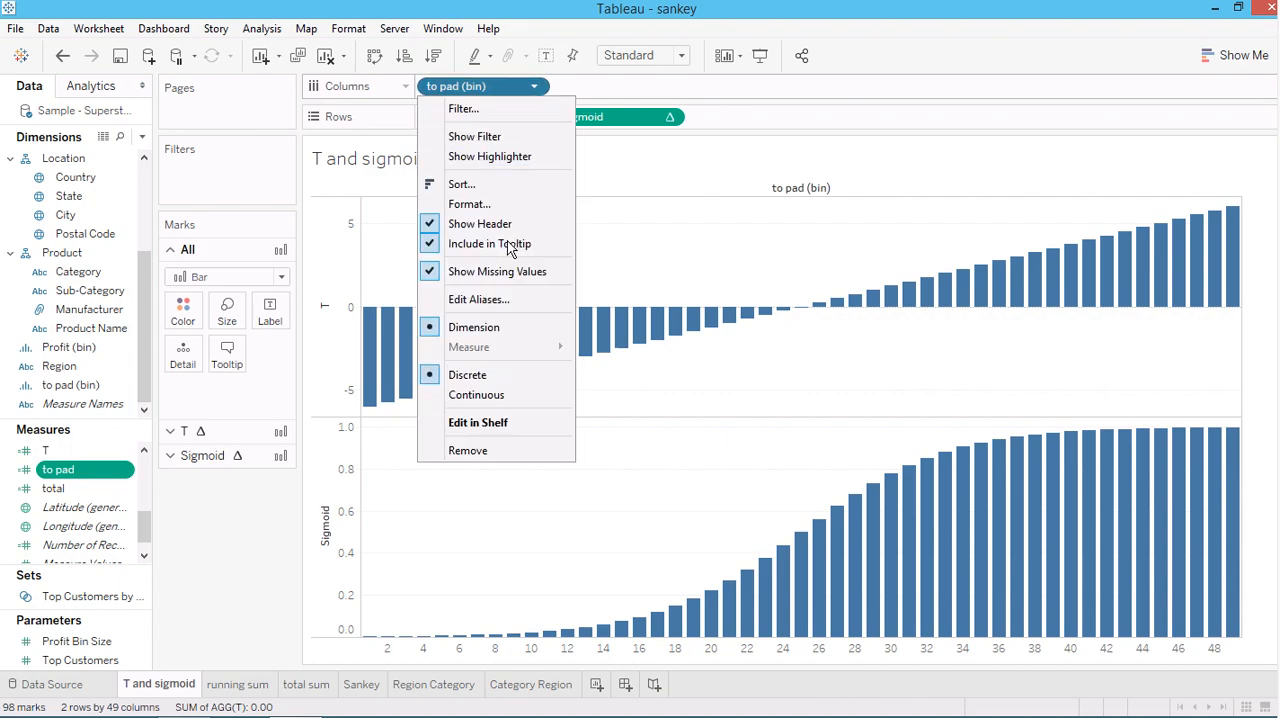
{"action": "left_click", "coordinate": [725, 239]}
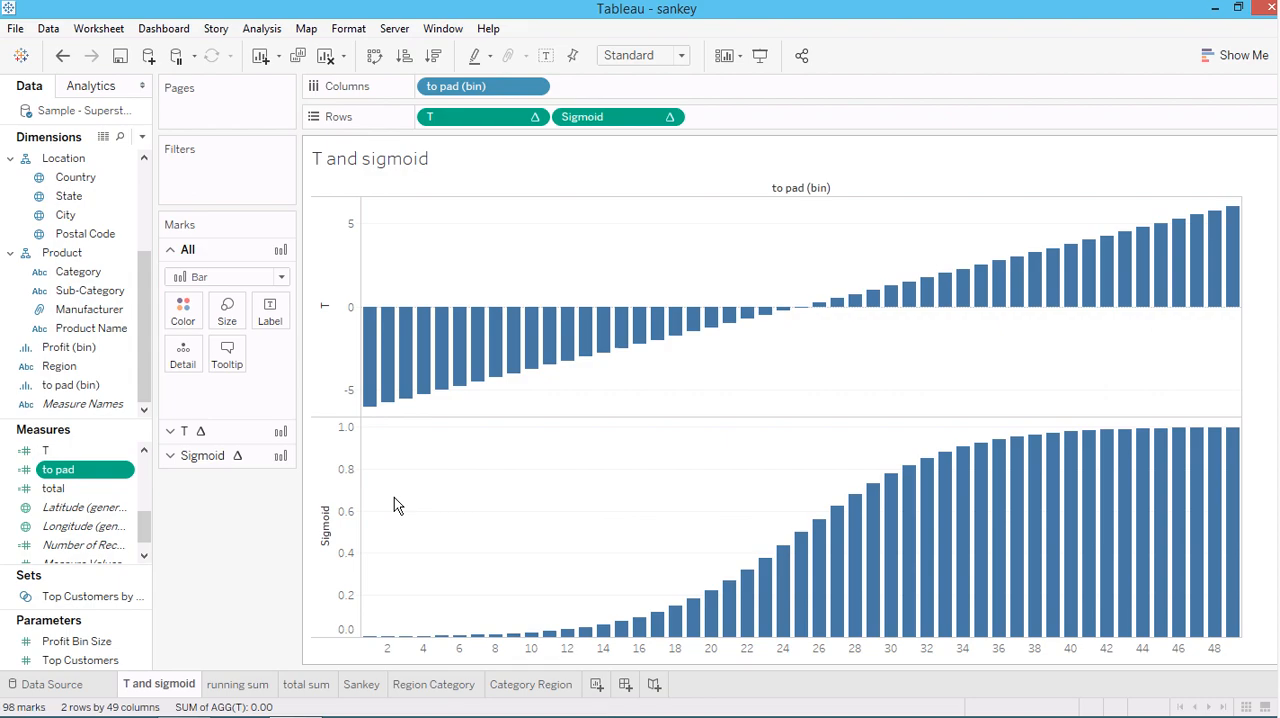
Examine the formula of the T calculated field, and check the first and last bars of the T chart against it
{"action": "left_click", "coordinate": [50, 453]}
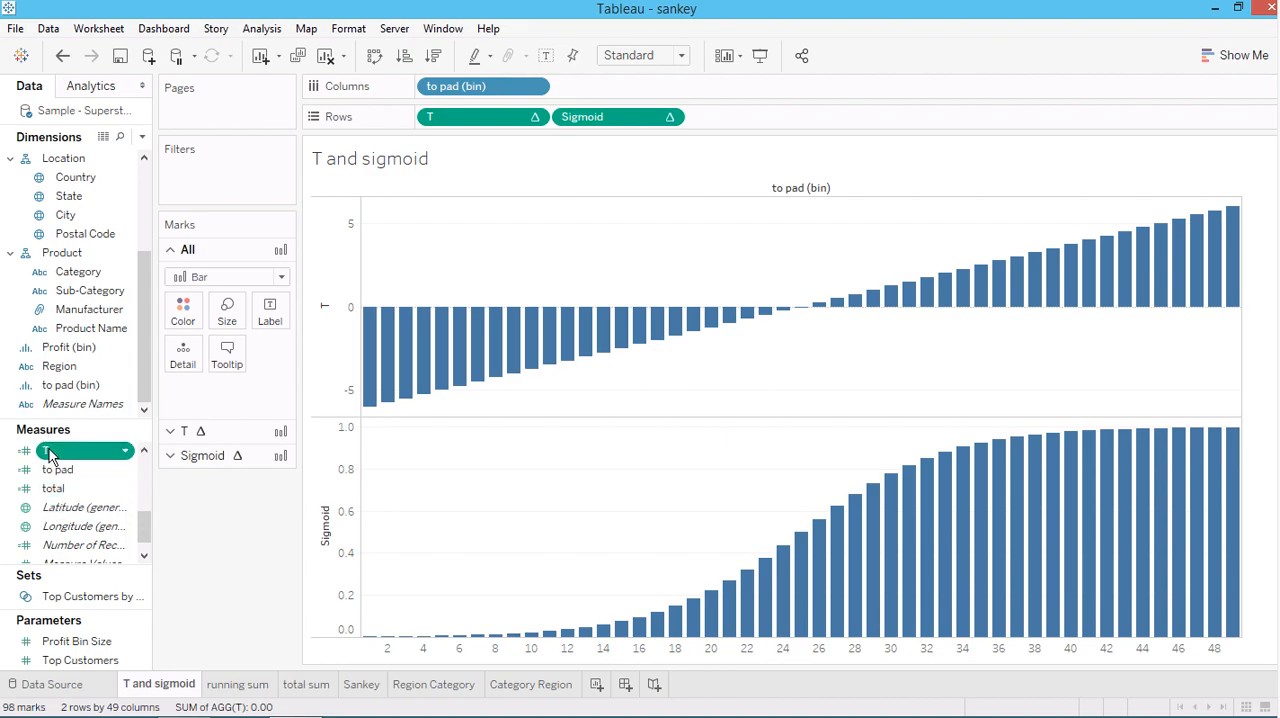
{"action": "right_click", "coordinate": [50, 453]}
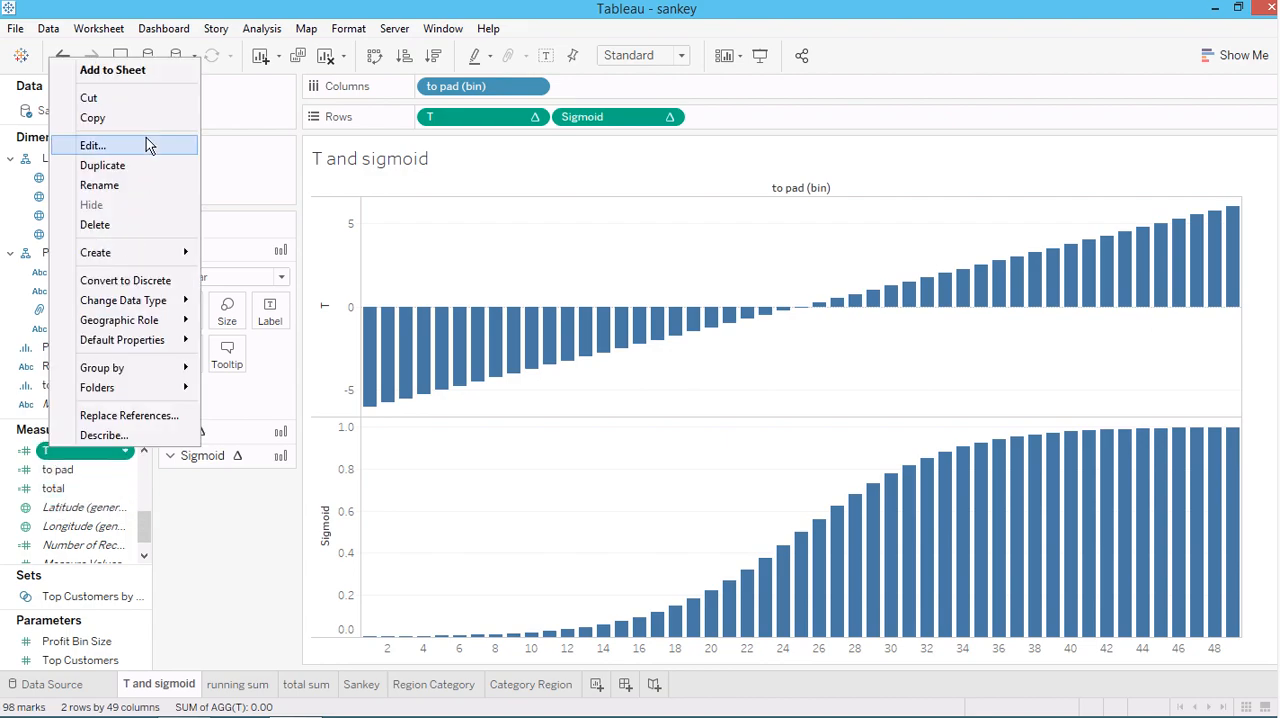
{"action": "left_click", "coordinate": [146, 137]}
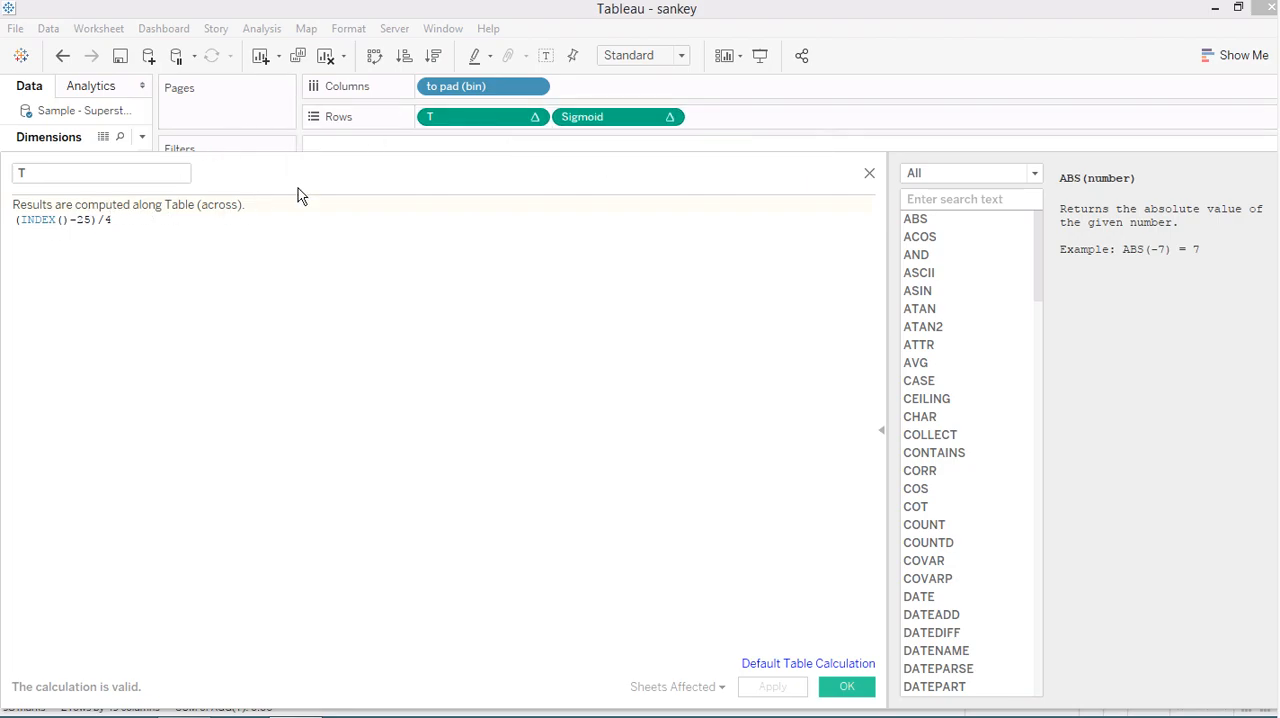
{"action": "left_click", "coordinate": [869, 175]}
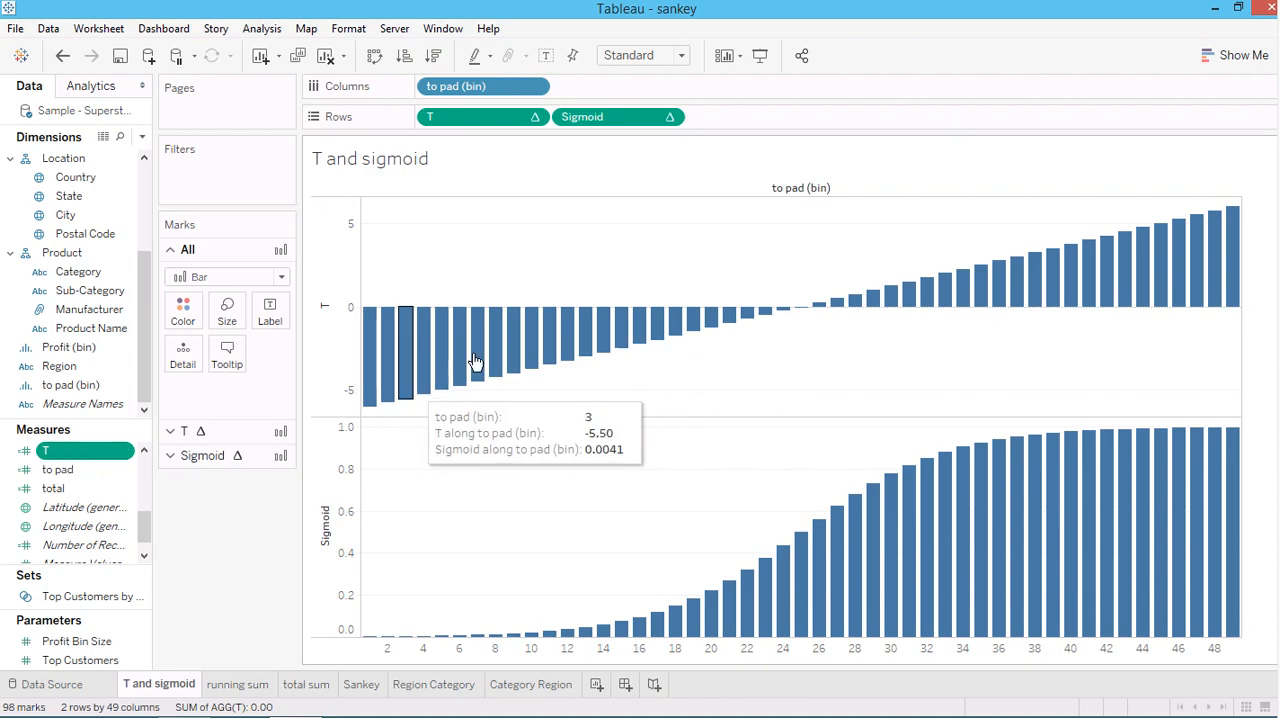
{"action": "mouse_move", "coordinate": [375, 337]}
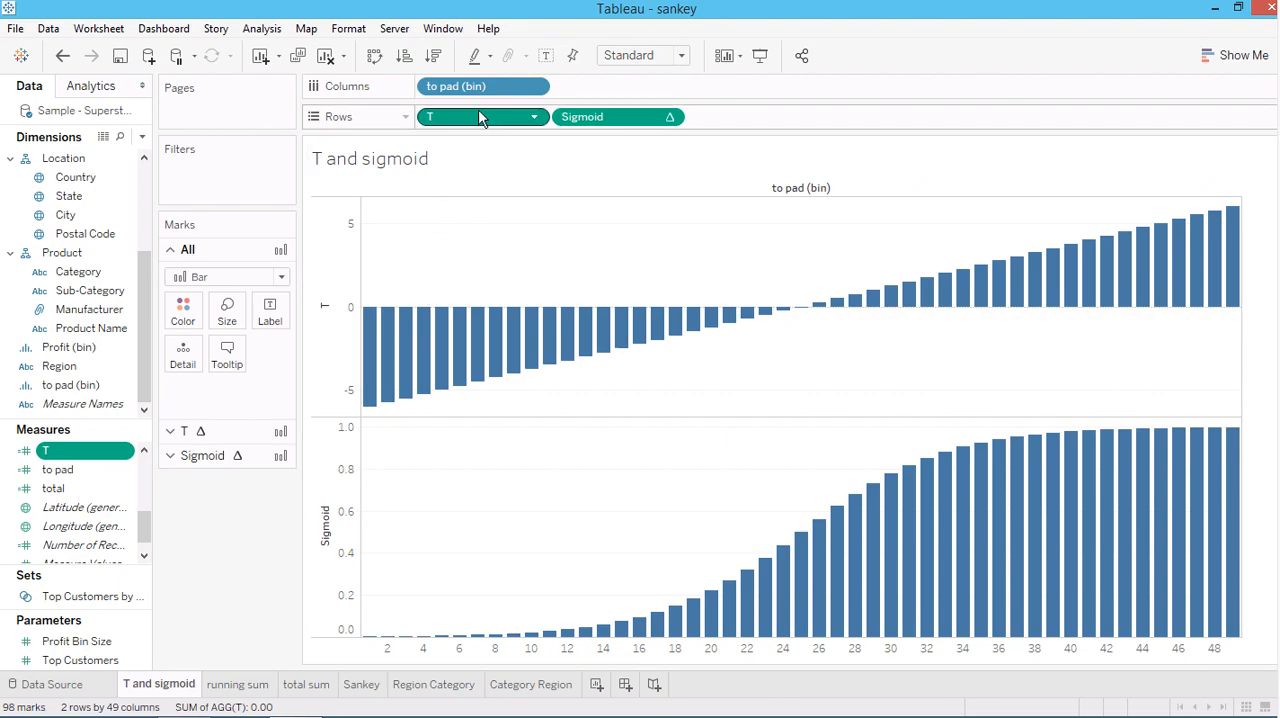
{"action": "mouse_move", "coordinate": [371, 392]}
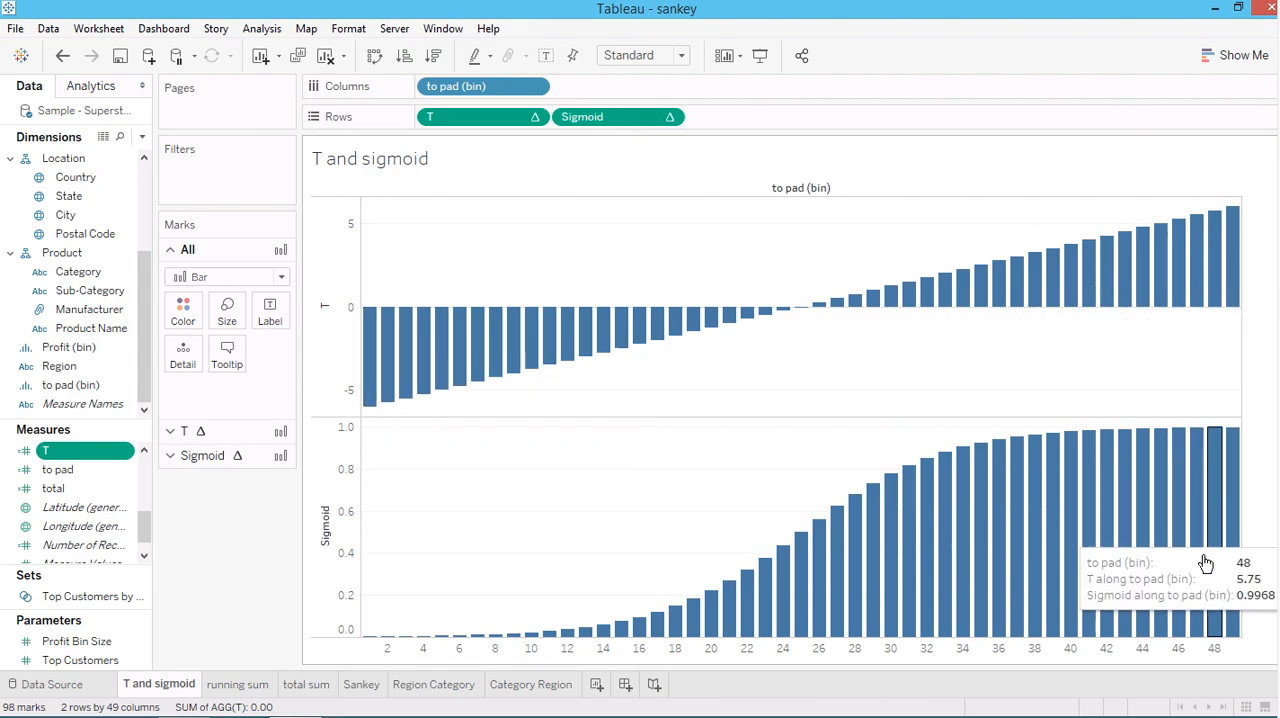
{"action": "mouse_move", "coordinate": [1235, 272]}
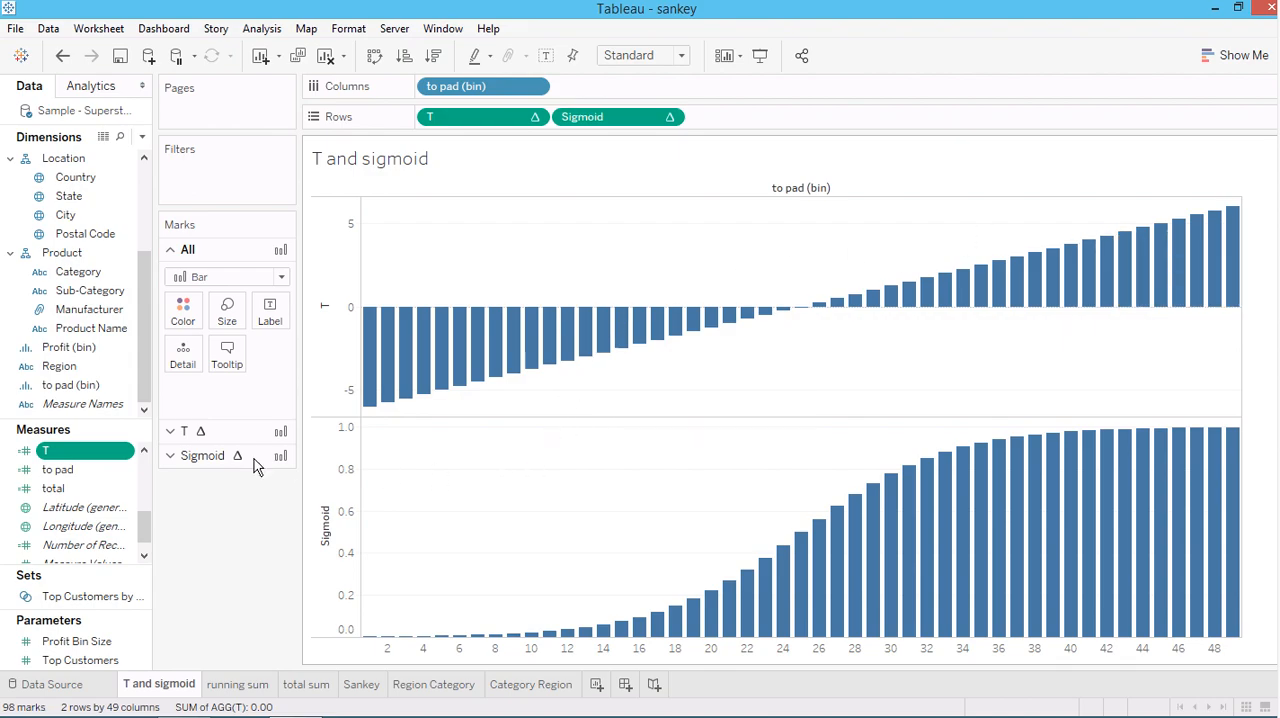
Open the Sigmoid calculated field, examine its formula, close it without saving, and compare it with the T and Sigmoid charts
{"action": "left_click", "coordinate": [144, 450]}
{"action": "left_click", "coordinate": [144, 450]}
{"action": "left_click", "coordinate": [144, 450]}
{"action": "left_click", "coordinate": [144, 450]}
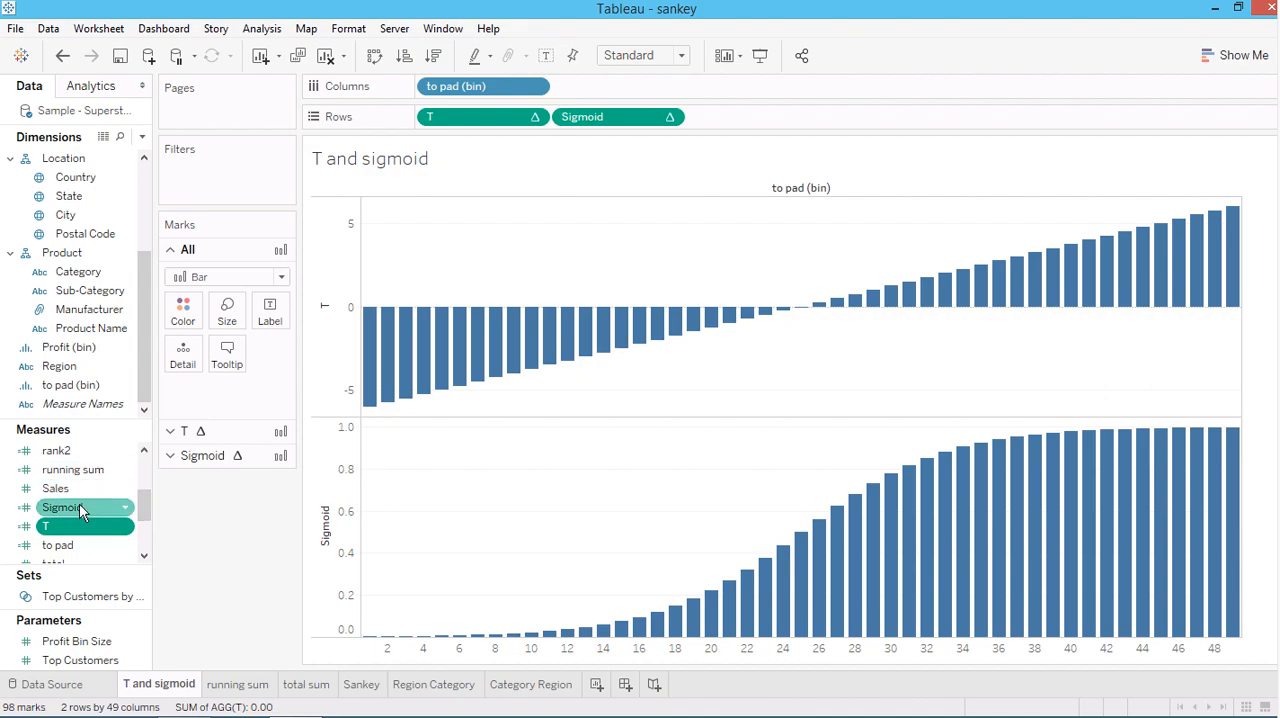
{"action": "right_click", "coordinate": [79, 508]}
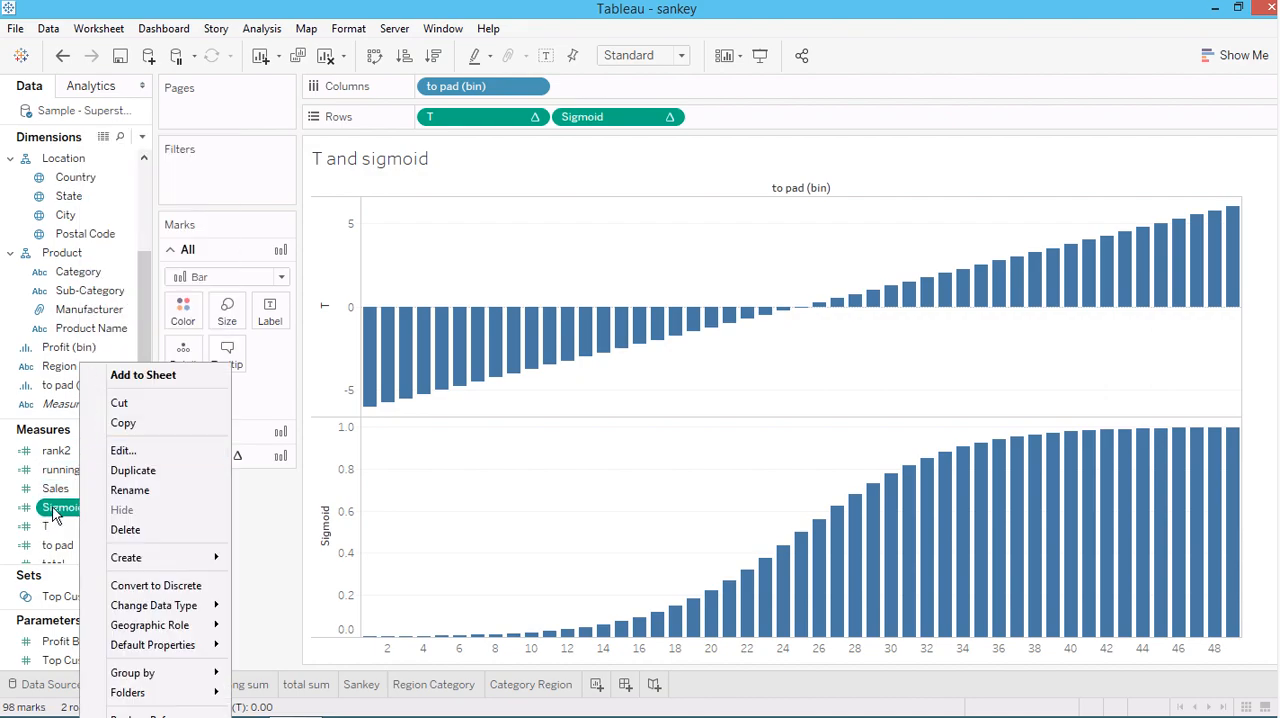
{"action": "left_click", "coordinate": [52, 508]}
{"action": "right_click", "coordinate": [52, 507]}
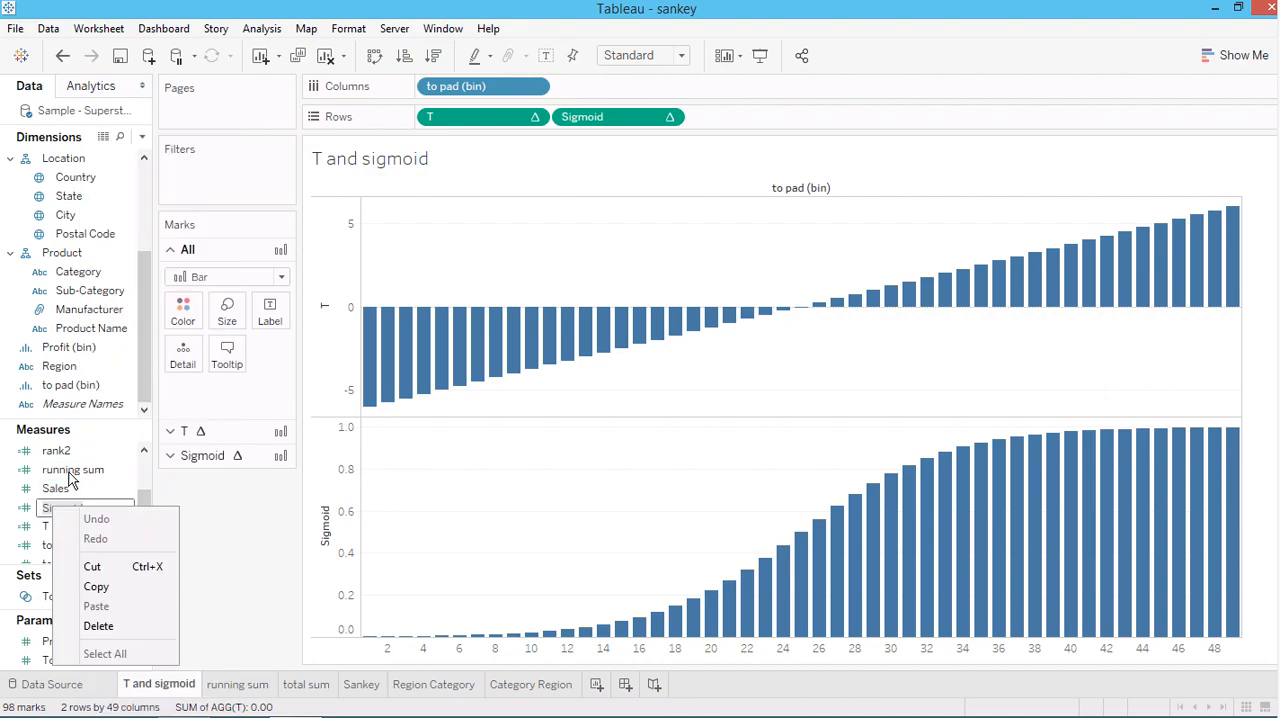
{"action": "left_click", "coordinate": [278, 560]}
{"action": "right_click", "coordinate": [79, 510]}
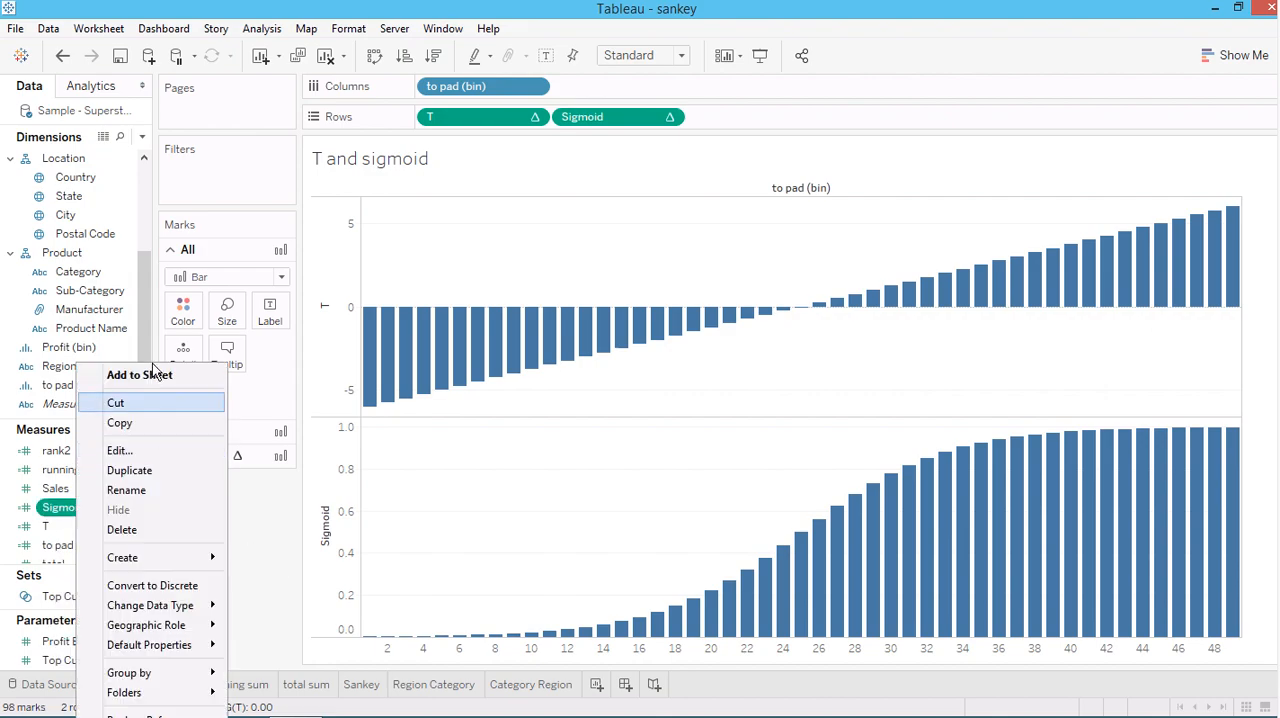
{"action": "left_click", "coordinate": [124, 454]}
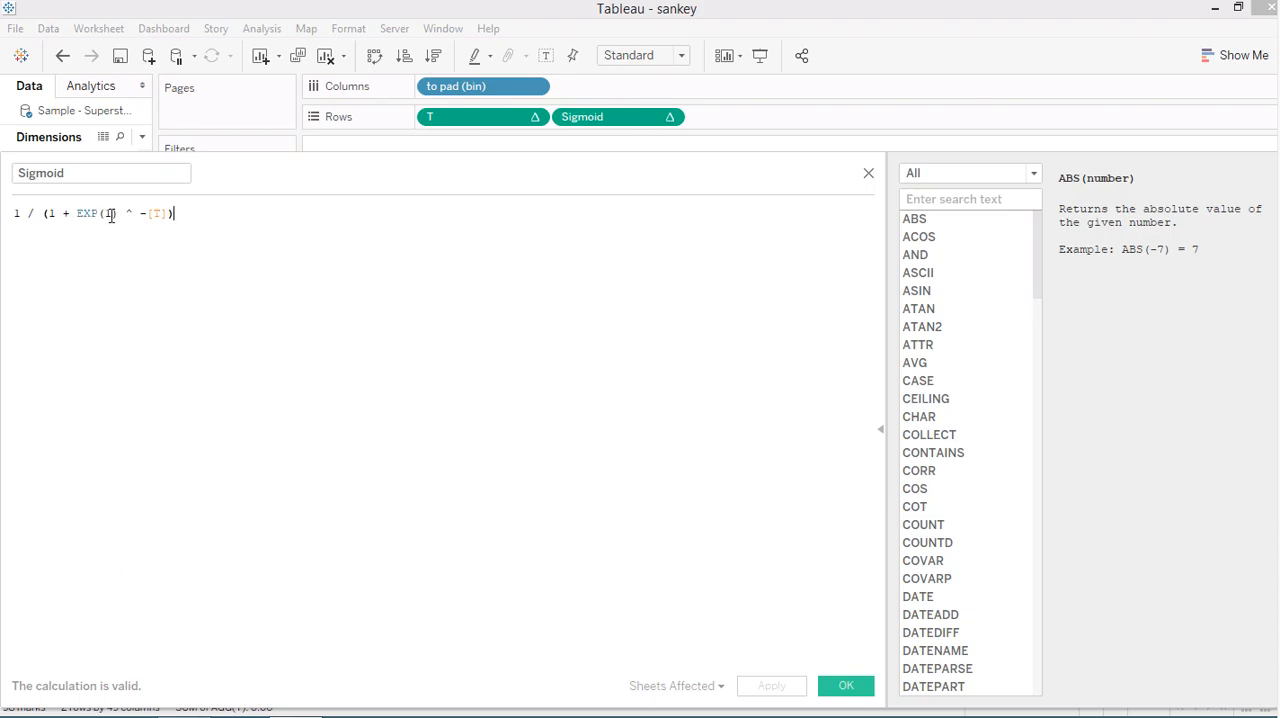
{"action": "left_click", "coordinate": [869, 175]}
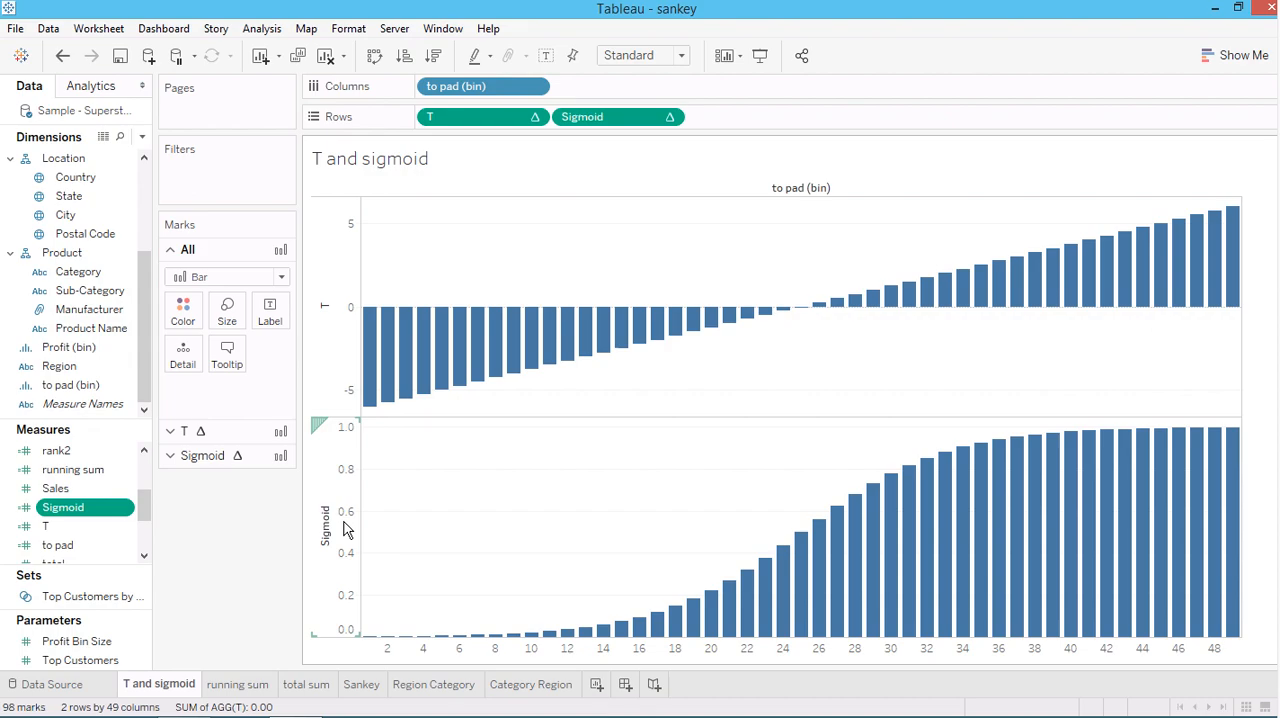
{"action": "mouse_move", "coordinate": [374, 331]}
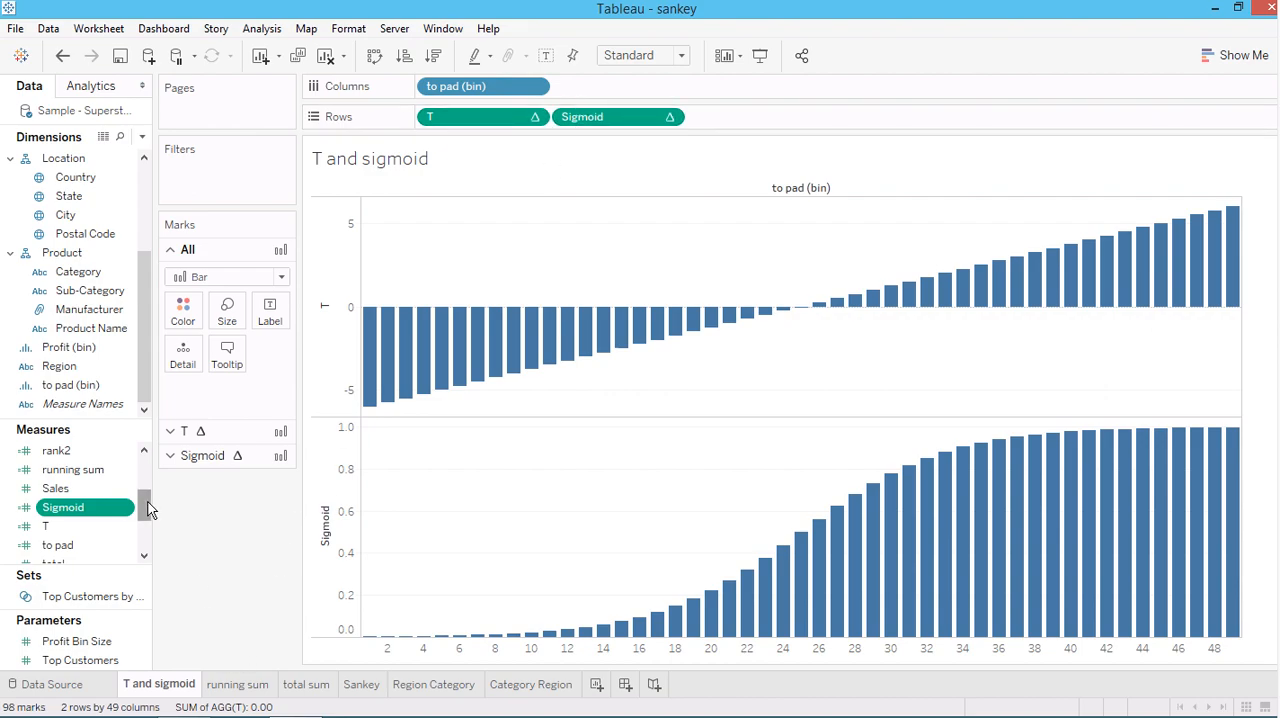
Open the rank1 calculated field, examine its RUNNING_SUM and TOTAL terms, and close it without saving
{"action": "mouse_move", "coordinate": [147, 501]}
{"action": "left_mouse_down"}
{"action": "mouse_move", "coordinate": [144, 518]}
{"action": "mouse_move", "coordinate": [145, 489]}
{"action": "left_mouse_up"}
{"action": "left_click", "coordinate": [65, 491]}
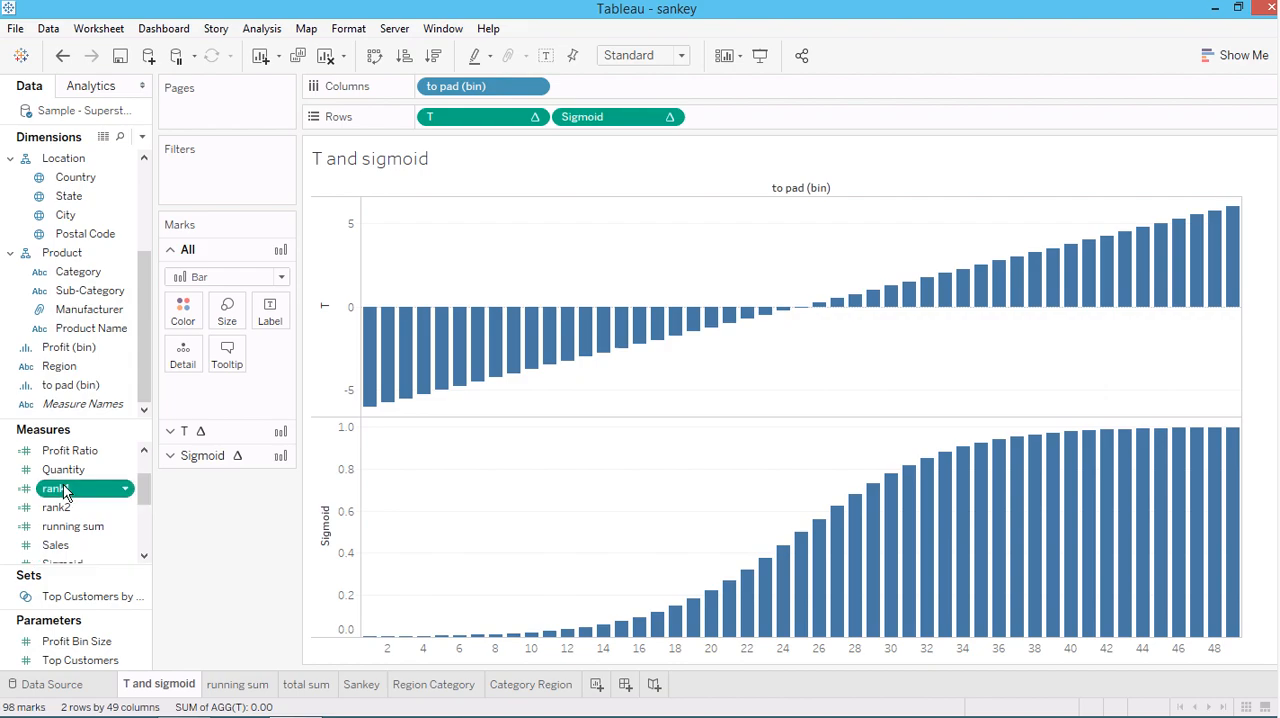
{"action": "right_click", "coordinate": [65, 491]}
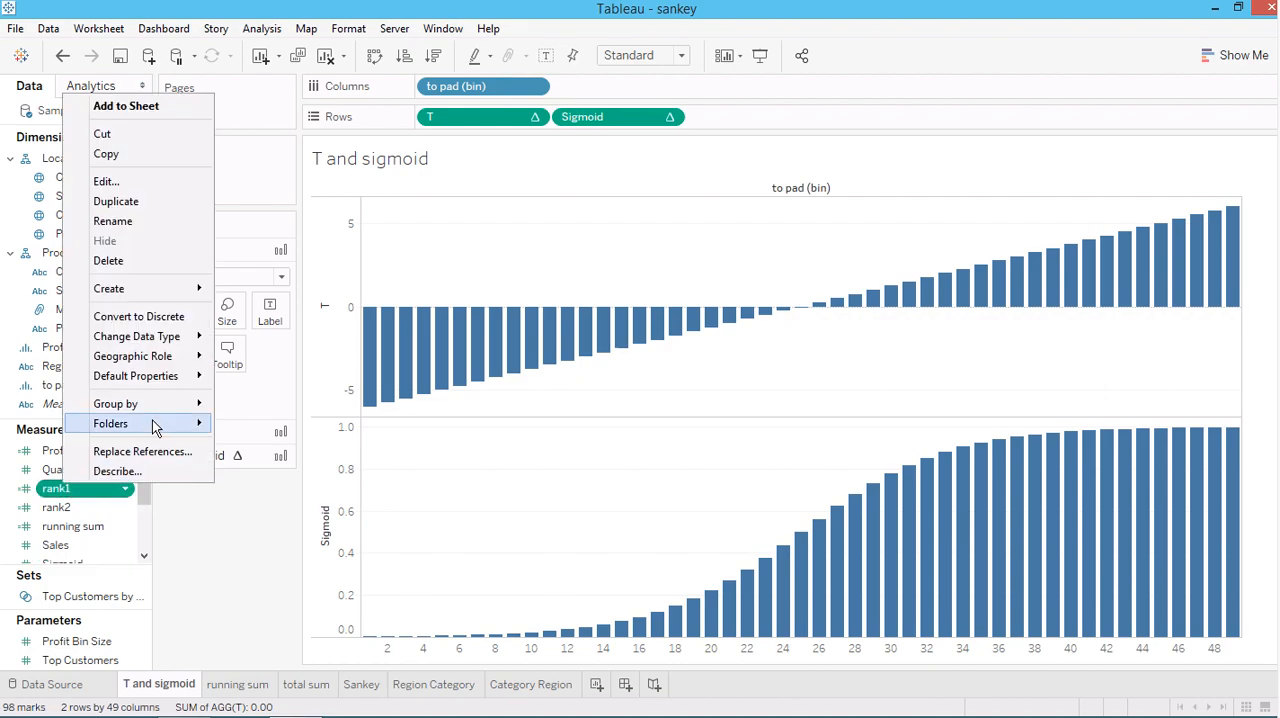
{"action": "left_click", "coordinate": [112, 179]}
{"action": "left_click_drag", "start_coordinate": [240, 174], "coordinate": [256, 145]}
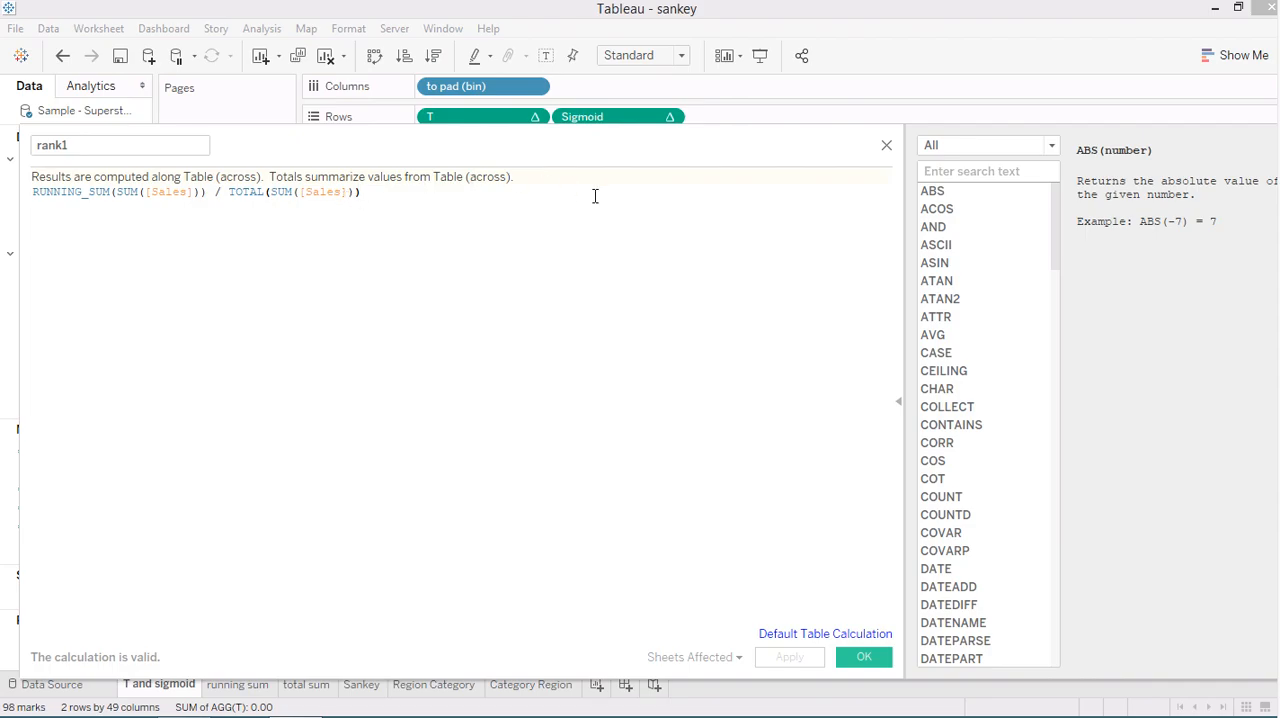
{"action": "left_click_drag", "start_coordinate": [118, 190], "coordinate": [355, 192]}
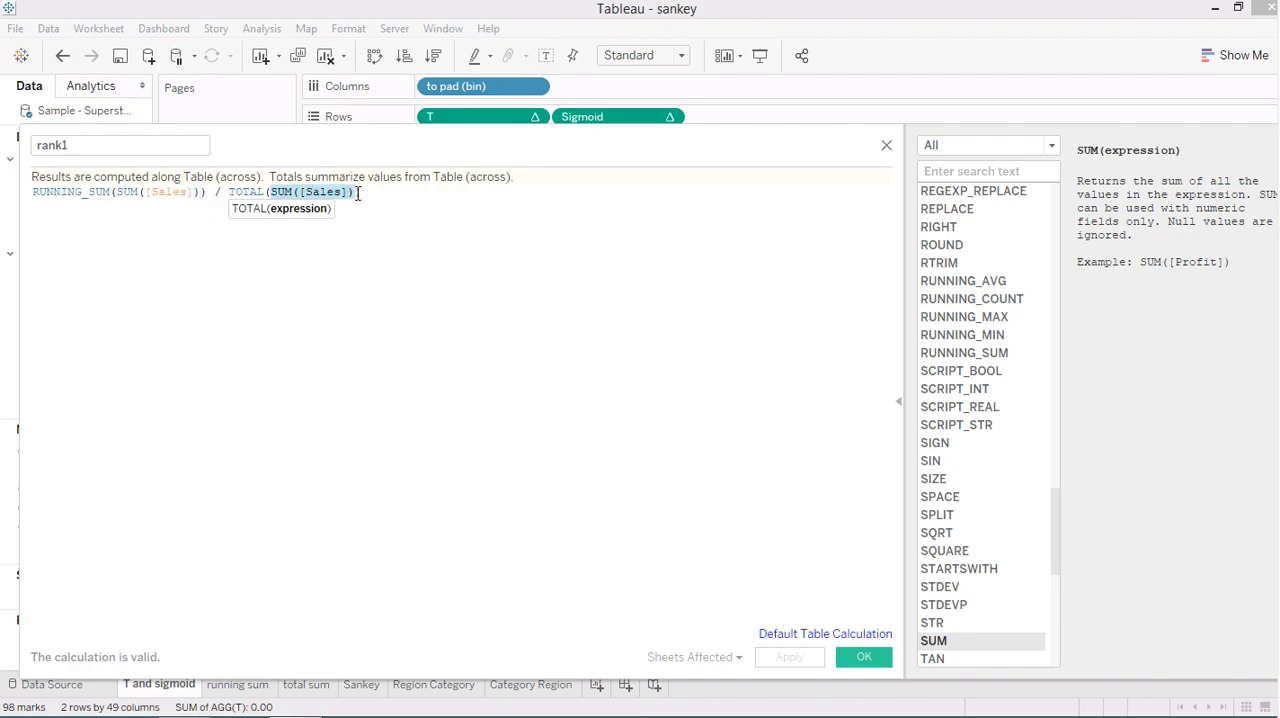
{"action": "left_click", "coordinate": [886, 146]}
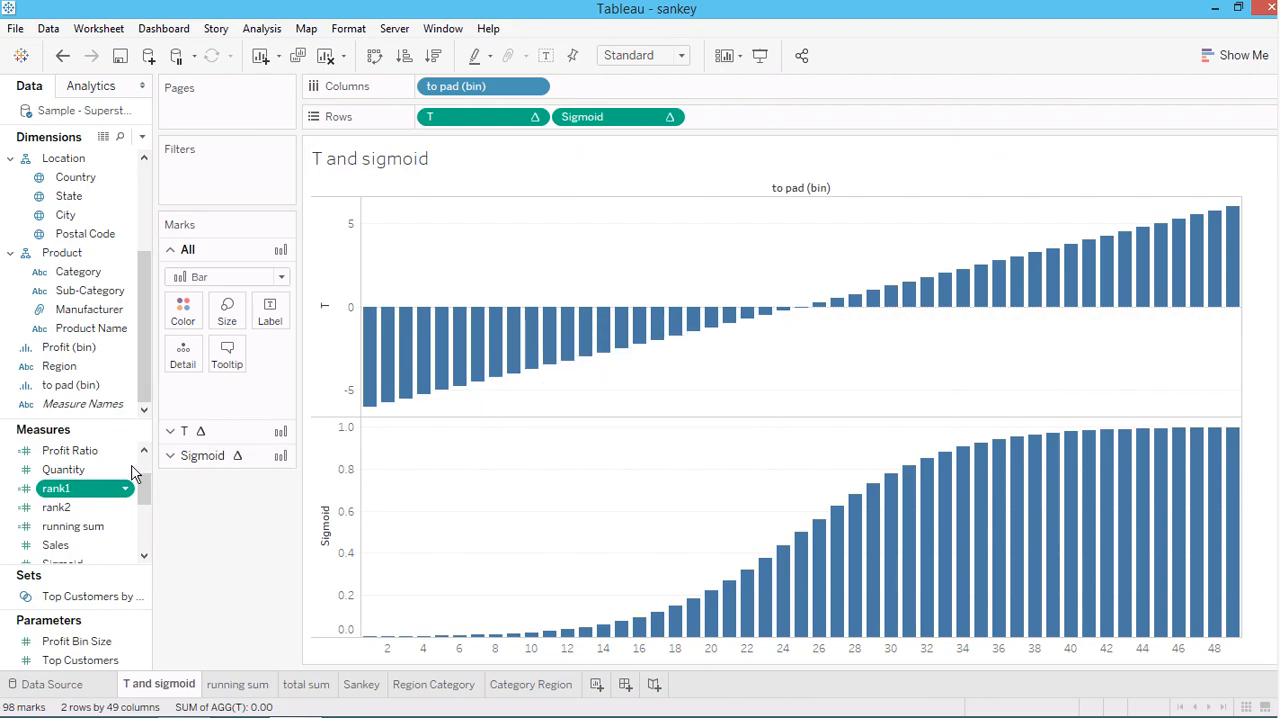
Check the default table calculation settings of the rank1 field without changing them, and view the running sum worksheet
{"action": "right_click", "coordinate": [50, 490]}
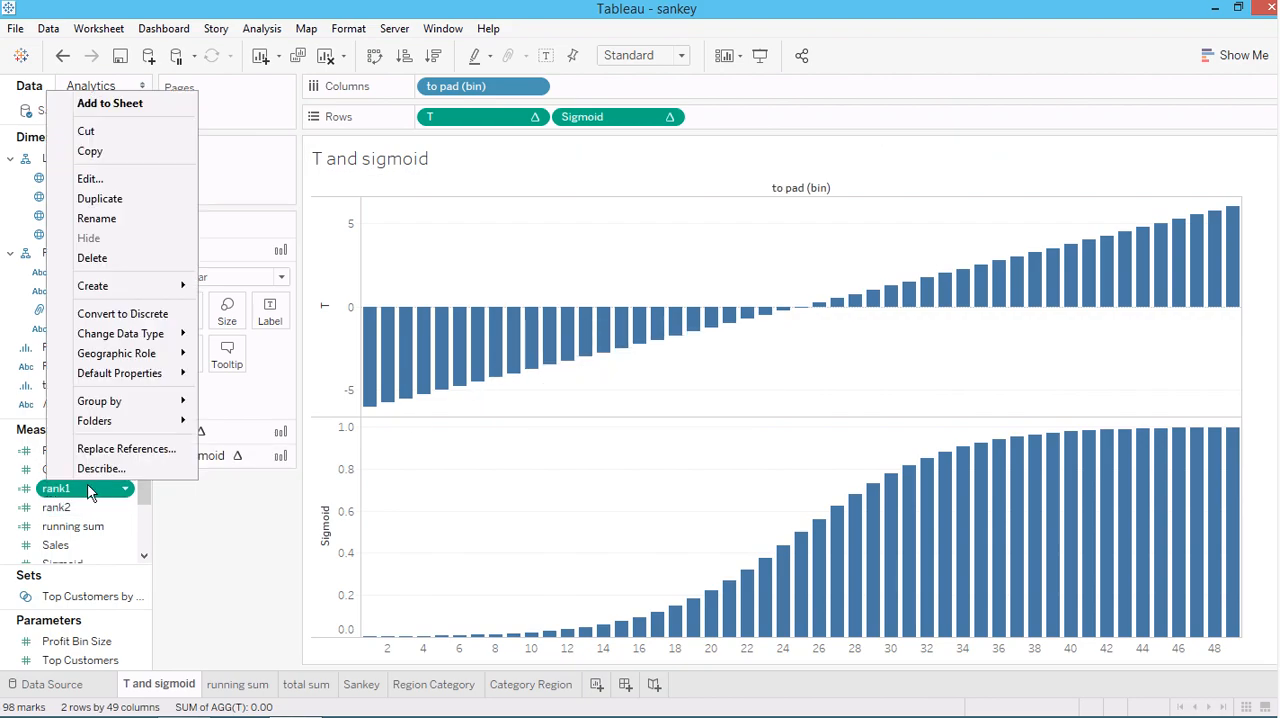
{"action": "left_click", "coordinate": [98, 180]}
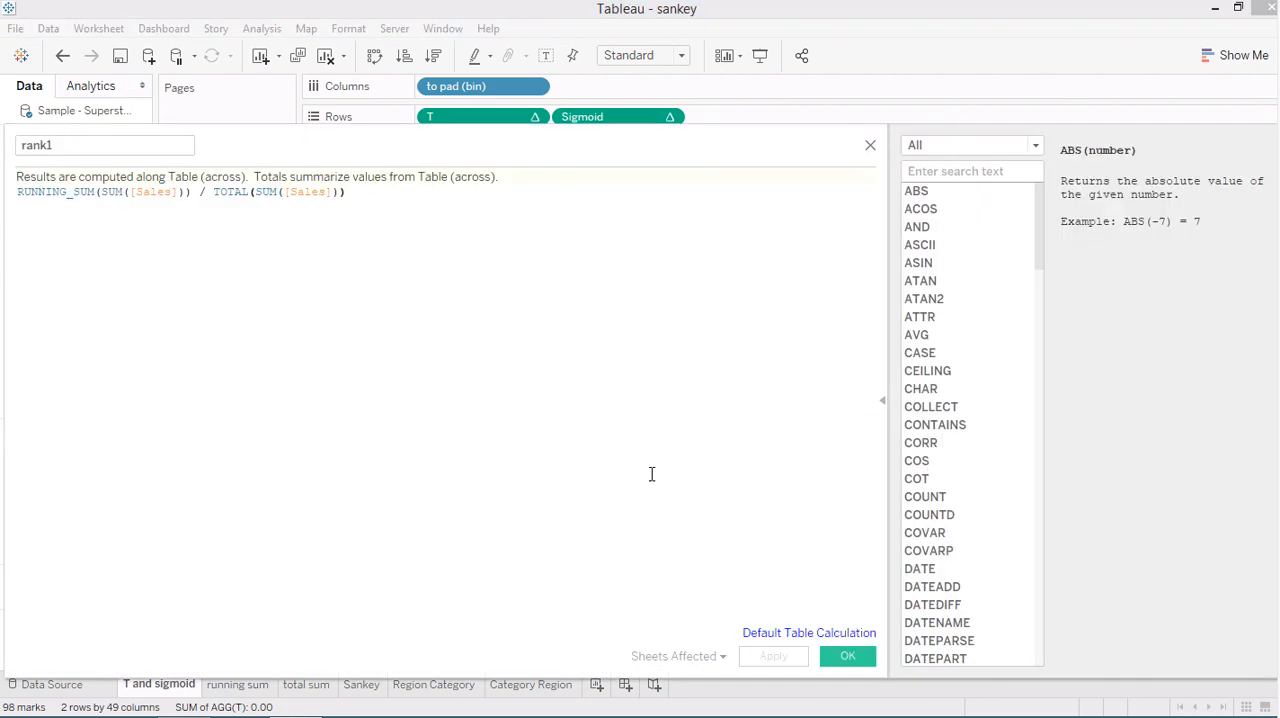
{"action": "left_click", "coordinate": [765, 634]}
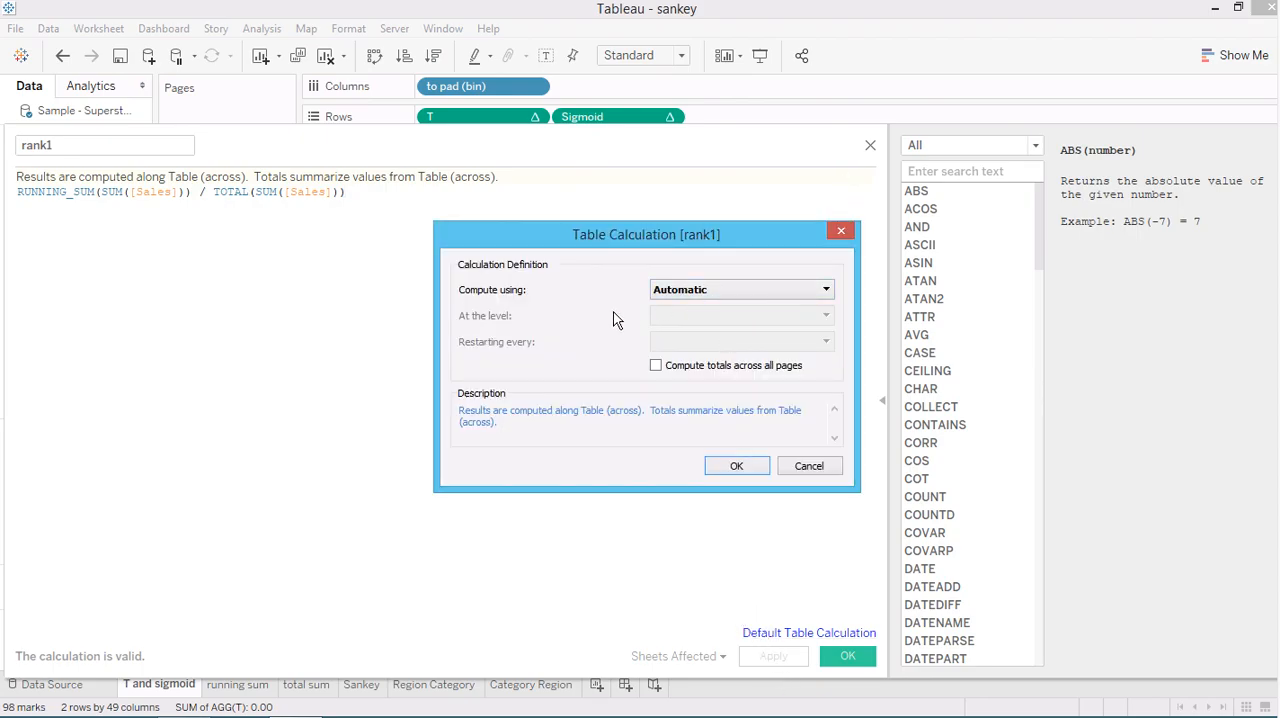
{"action": "left_click", "coordinate": [842, 231]}
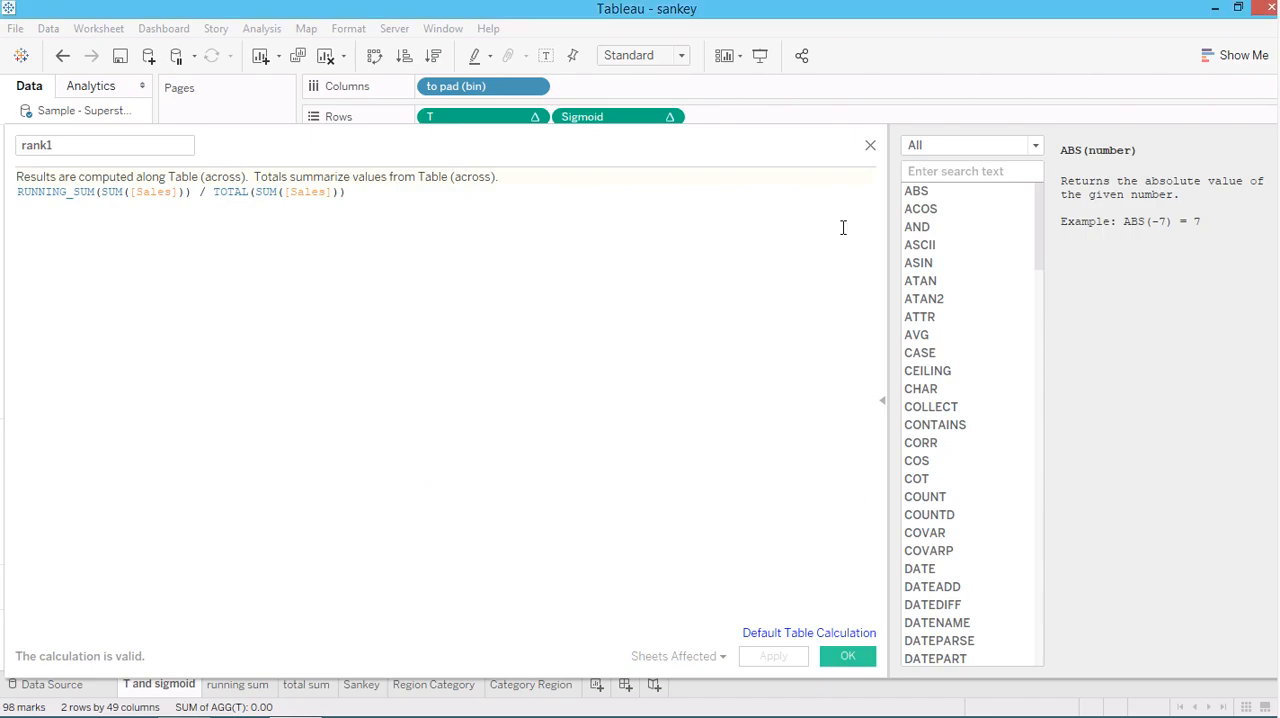
{"action": "left_click", "coordinate": [870, 147]}
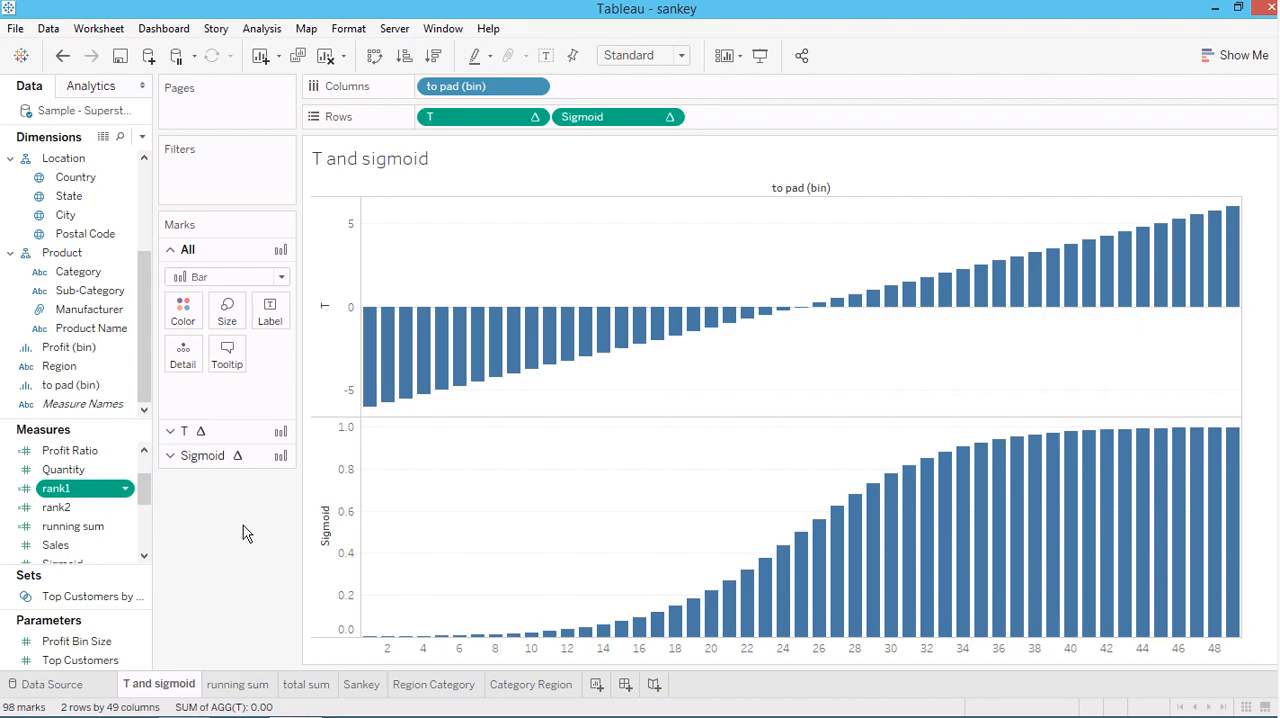
{"action": "left_click", "coordinate": [237, 684]}
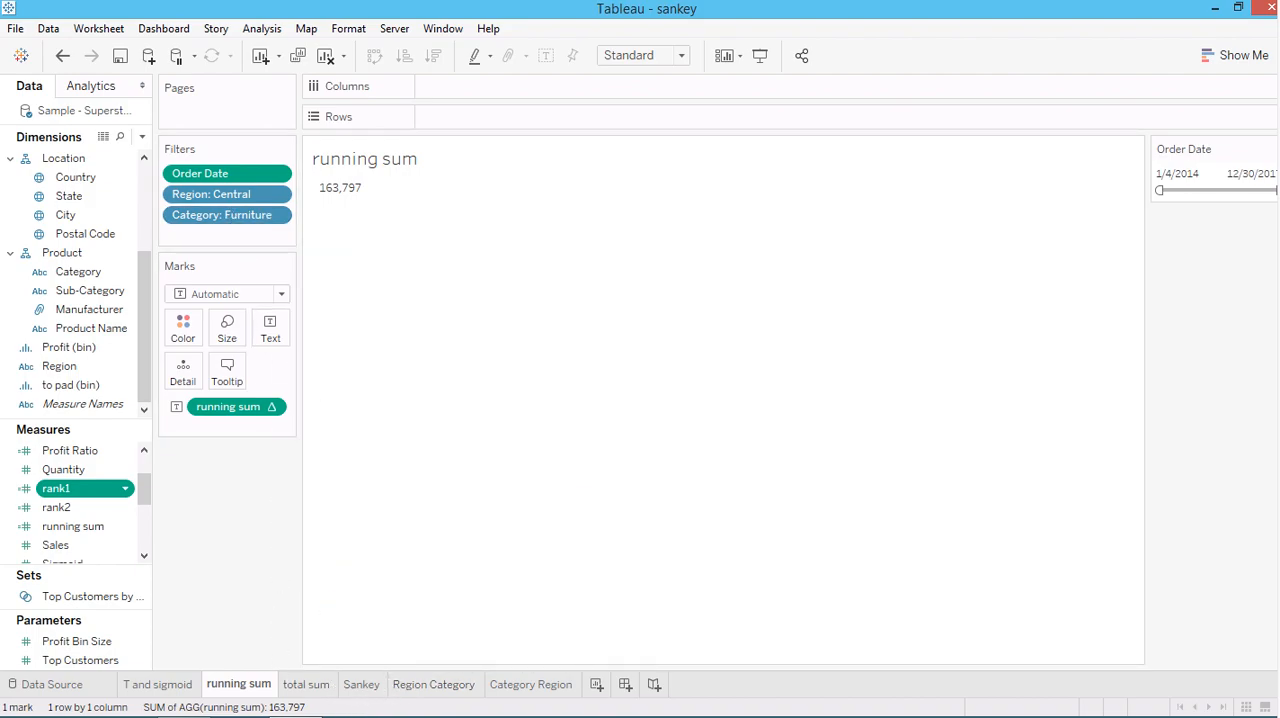
On the Sankey worksheet, examine the formula of the curve calculated field, close it unchanged, and inspect the curves against it
{"action": "left_click", "coordinate": [358, 686]}
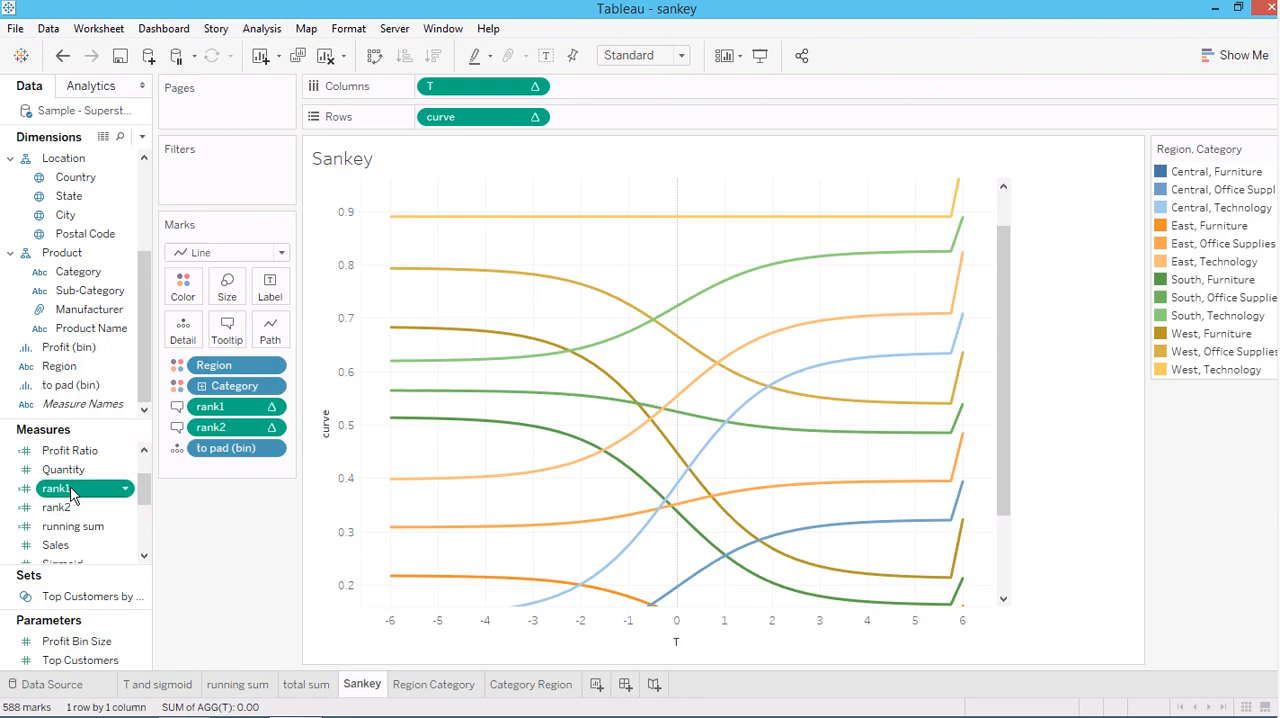
{"action": "left_click_drag", "start_coordinate": [144, 483], "coordinate": [144, 473]}
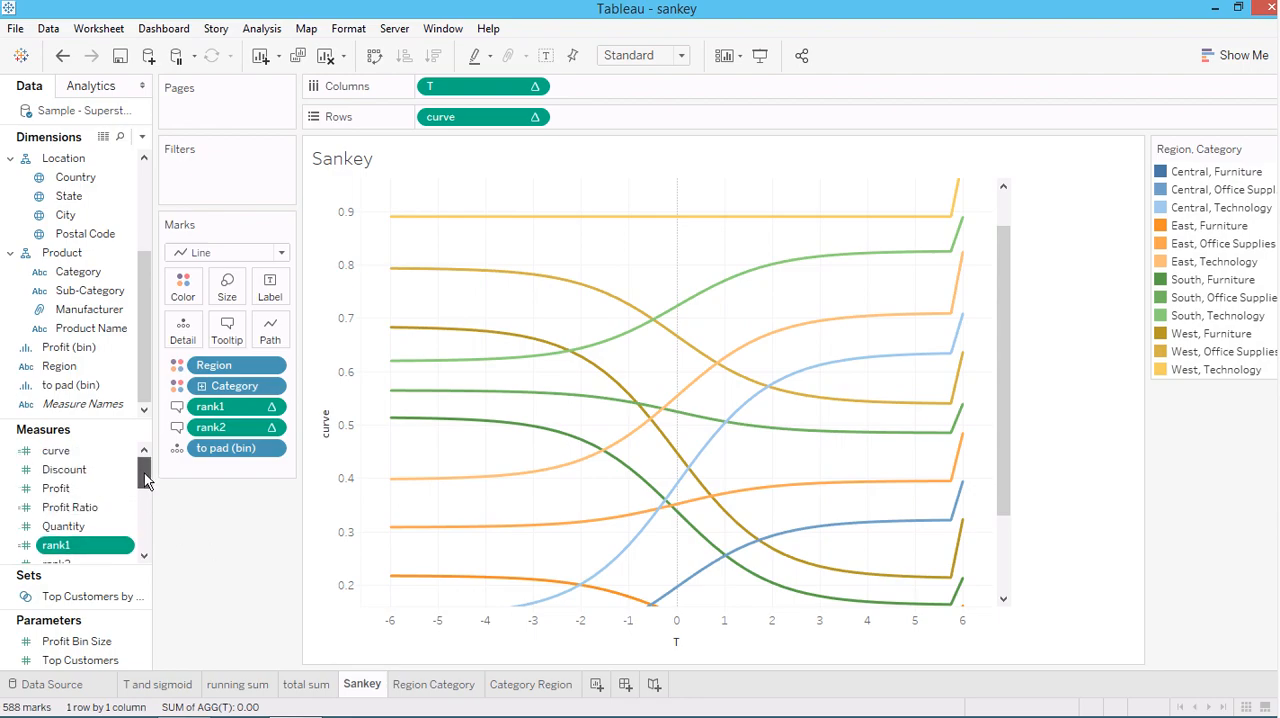
{"action": "right_click", "coordinate": [64, 456]}
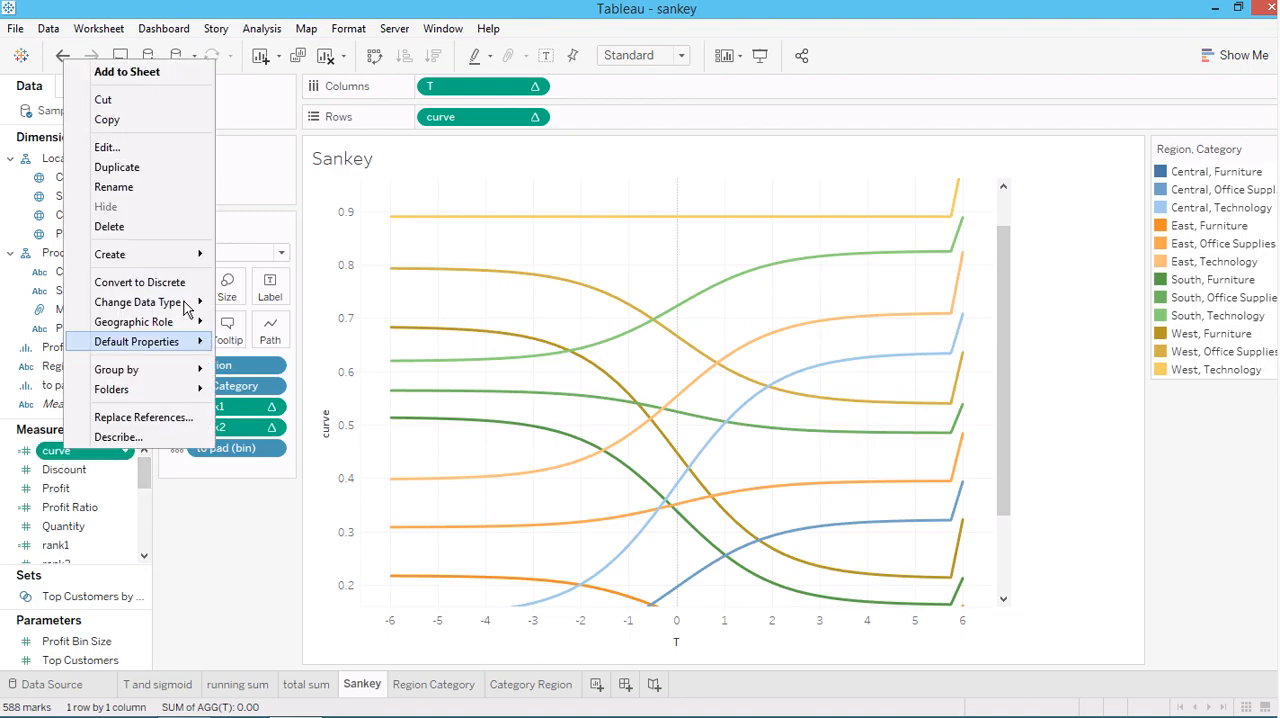
{"action": "left_click", "coordinate": [99, 147]}
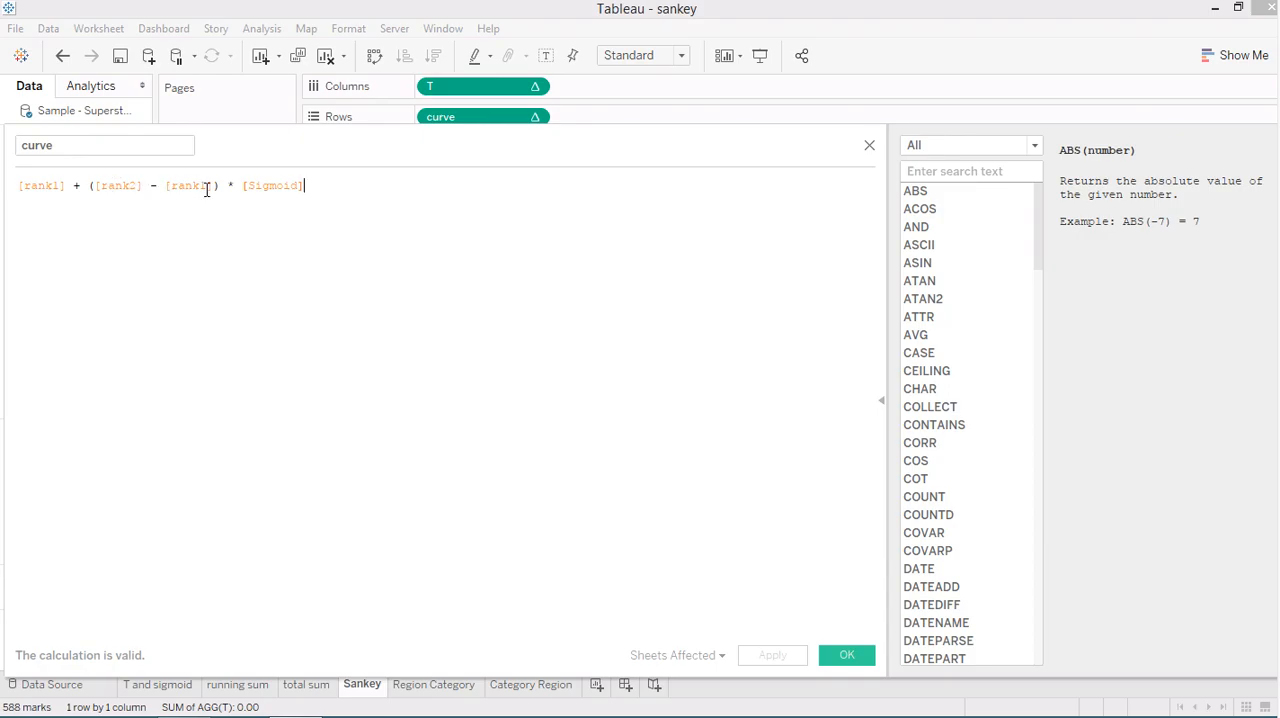
{"action": "left_click_drag", "start_coordinate": [21, 187], "coordinate": [342, 187]}
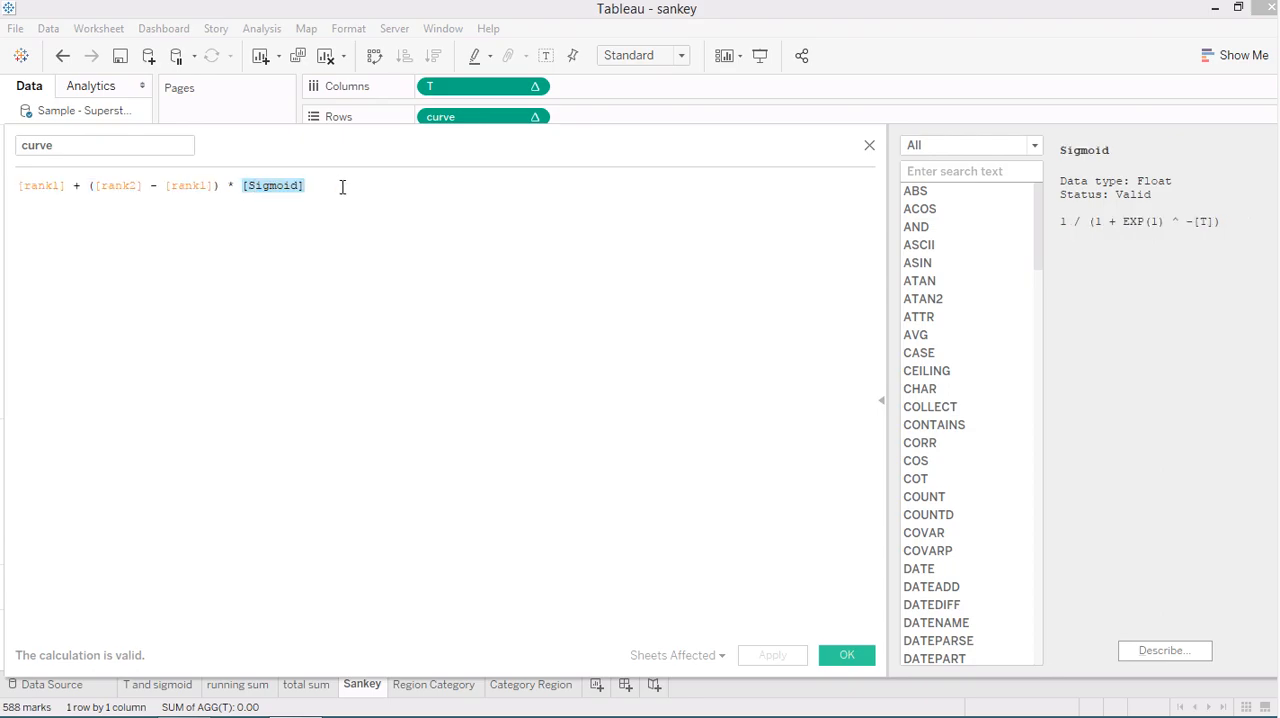
{"action": "left_click", "coordinate": [237, 187]}
{"action": "left_click_drag", "start_coordinate": [21, 186], "coordinate": [342, 188]}
{"action": "left_click", "coordinate": [348, 220]}
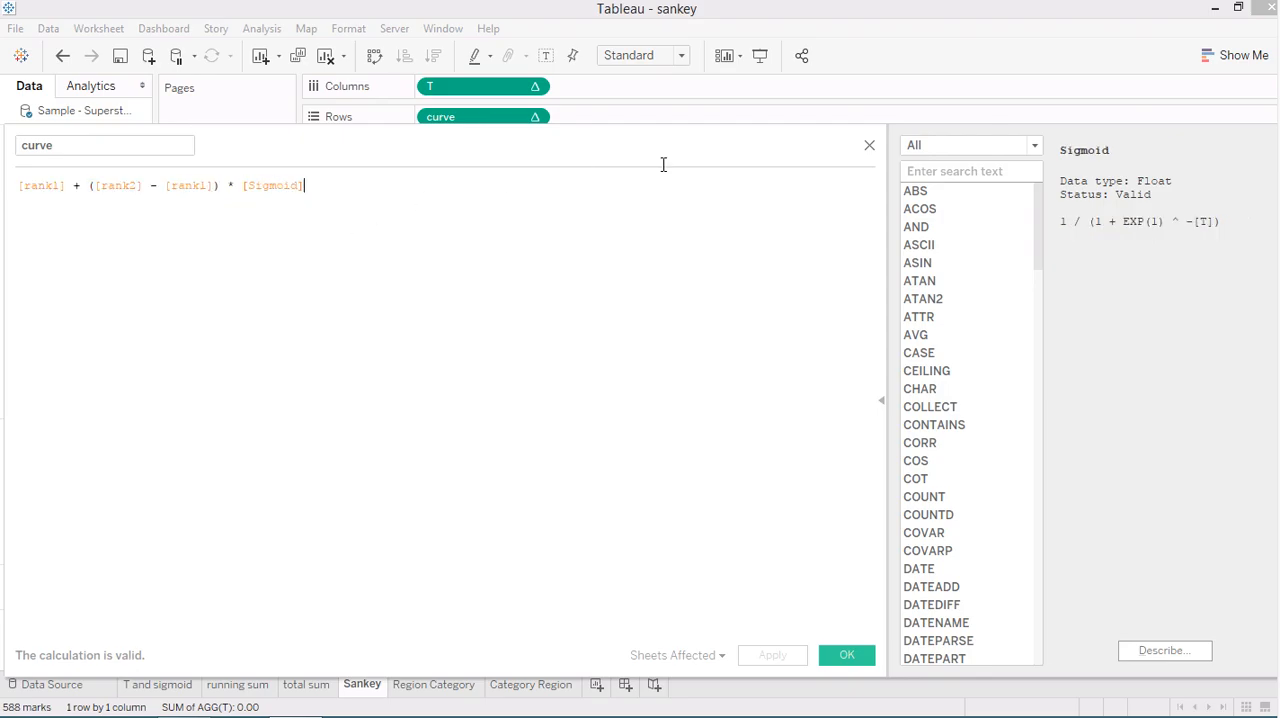
{"action": "left_click", "coordinate": [869, 147]}
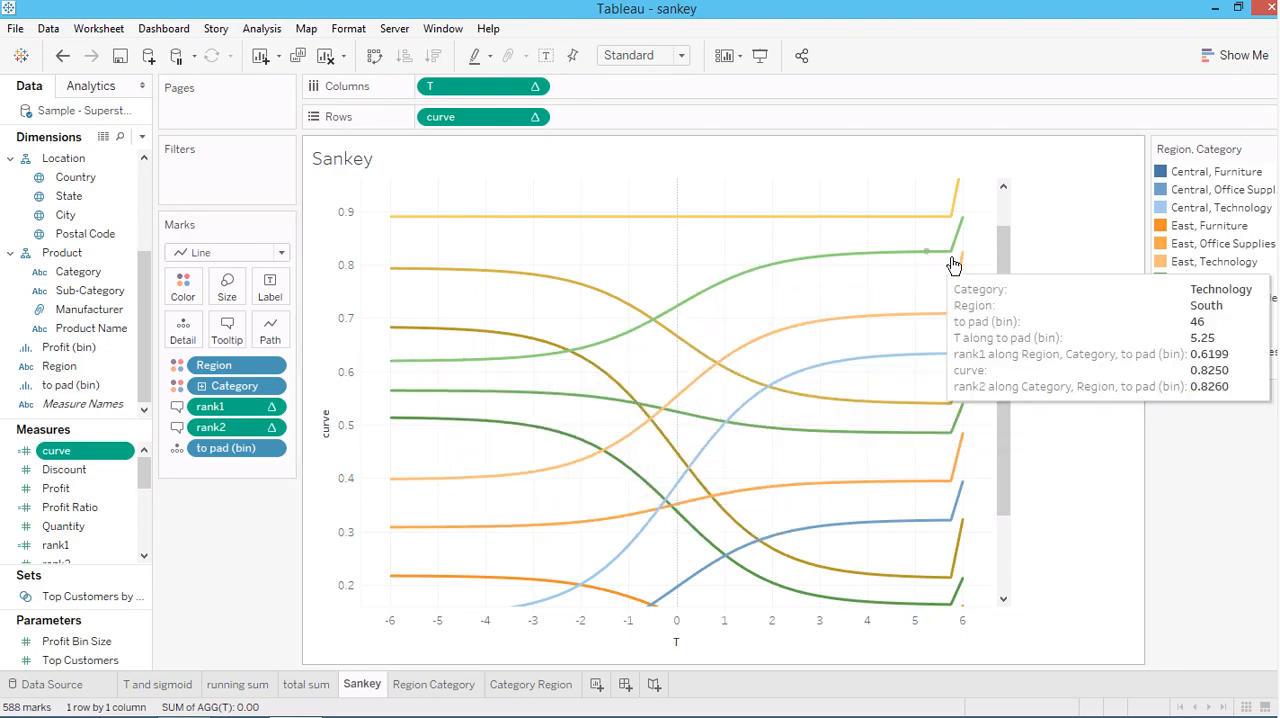
{"action": "mouse_move", "coordinate": [463, 366]}
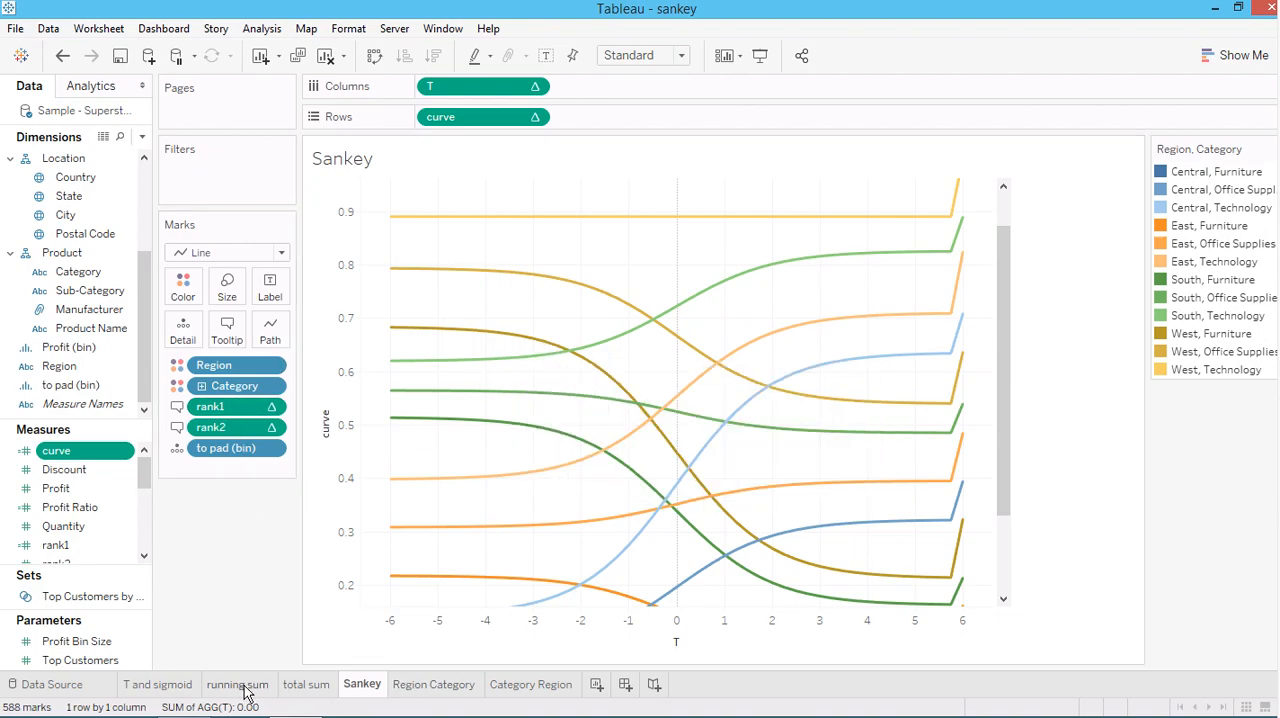
Compare rank1 on the Region Category worksheet with rank2 on the Category Region worksheet, and check the running sum worksheet
{"action": "left_click", "coordinate": [413, 688]}
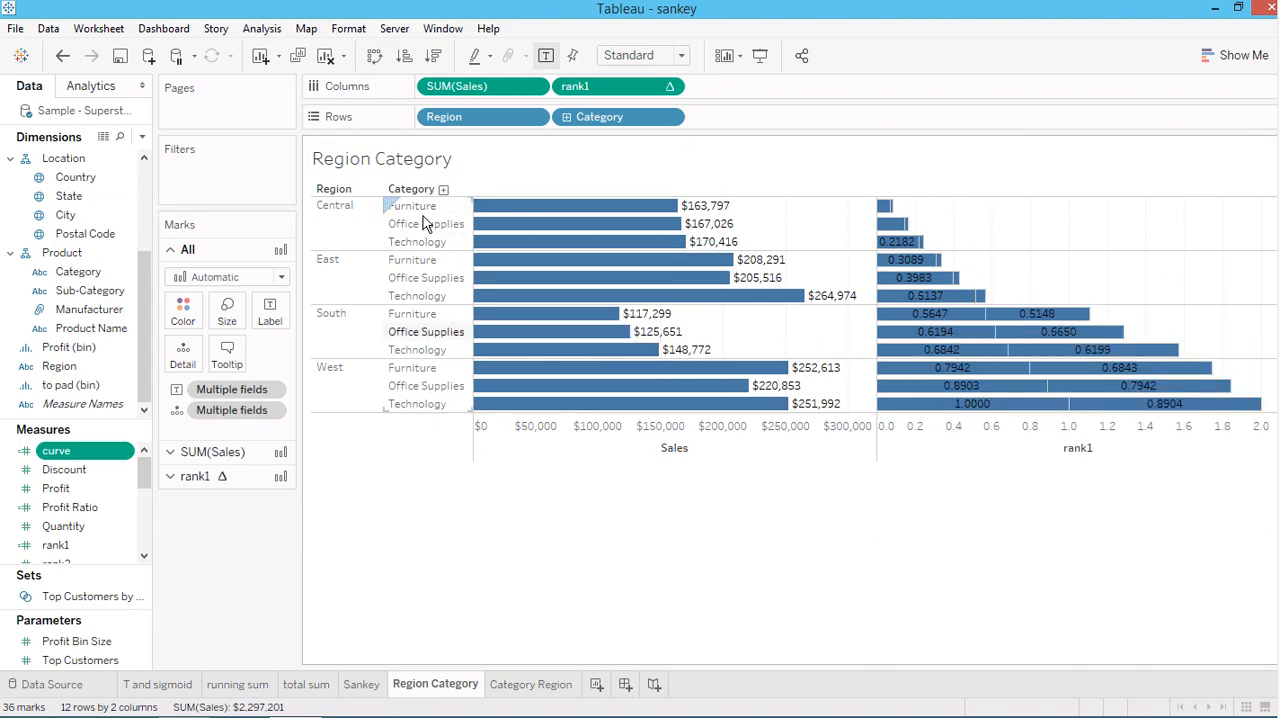
{"action": "mouse_move", "coordinate": [507, 305]}
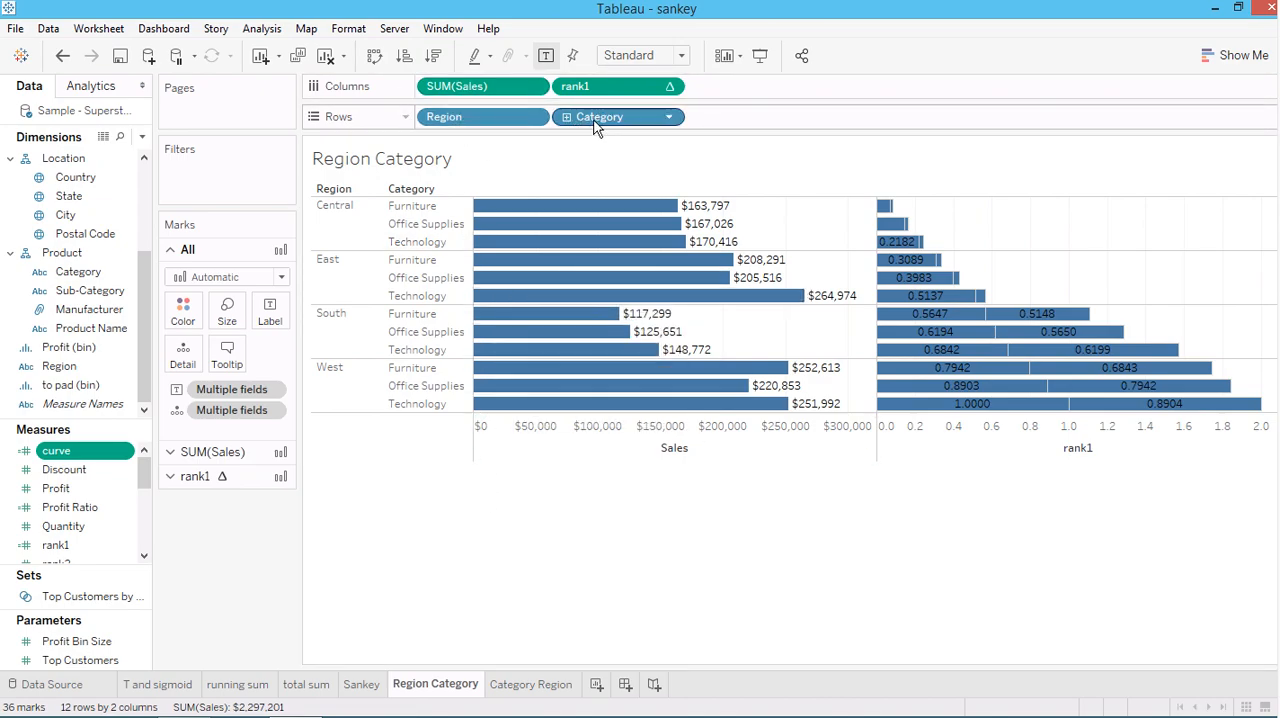
{"action": "left_click", "coordinate": [660, 94]}
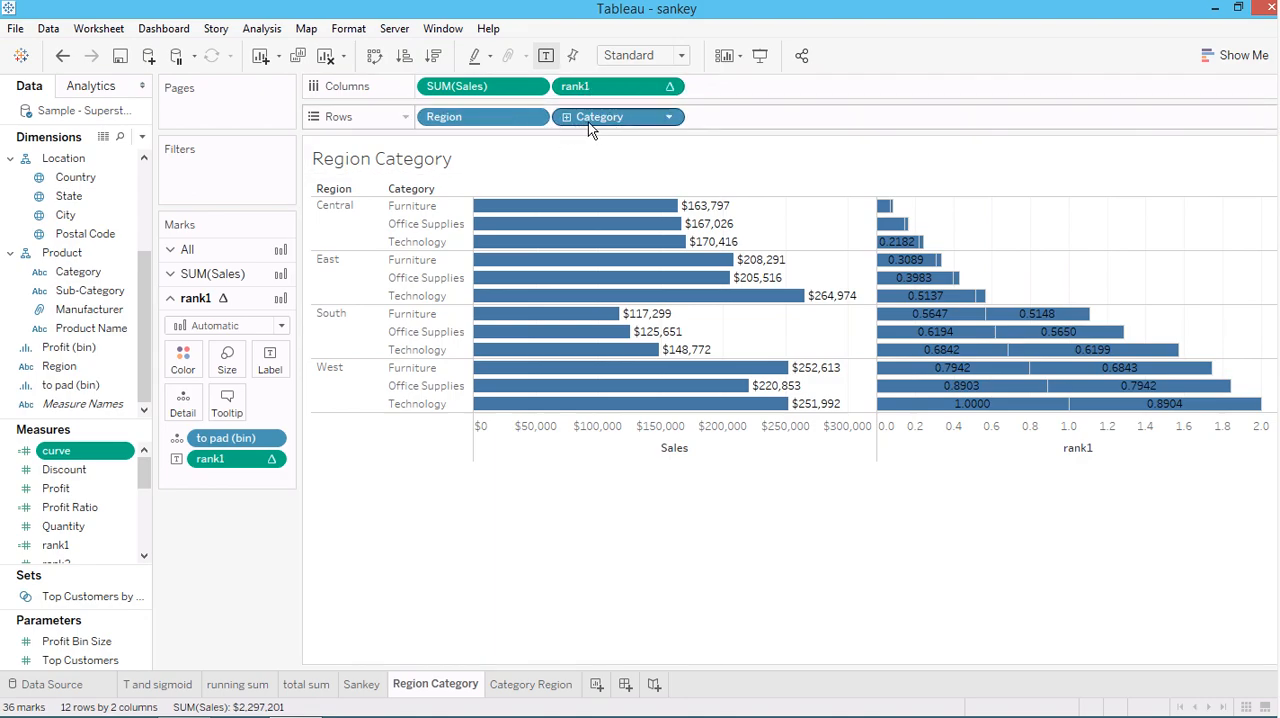
{"action": "left_click", "coordinate": [508, 685]}
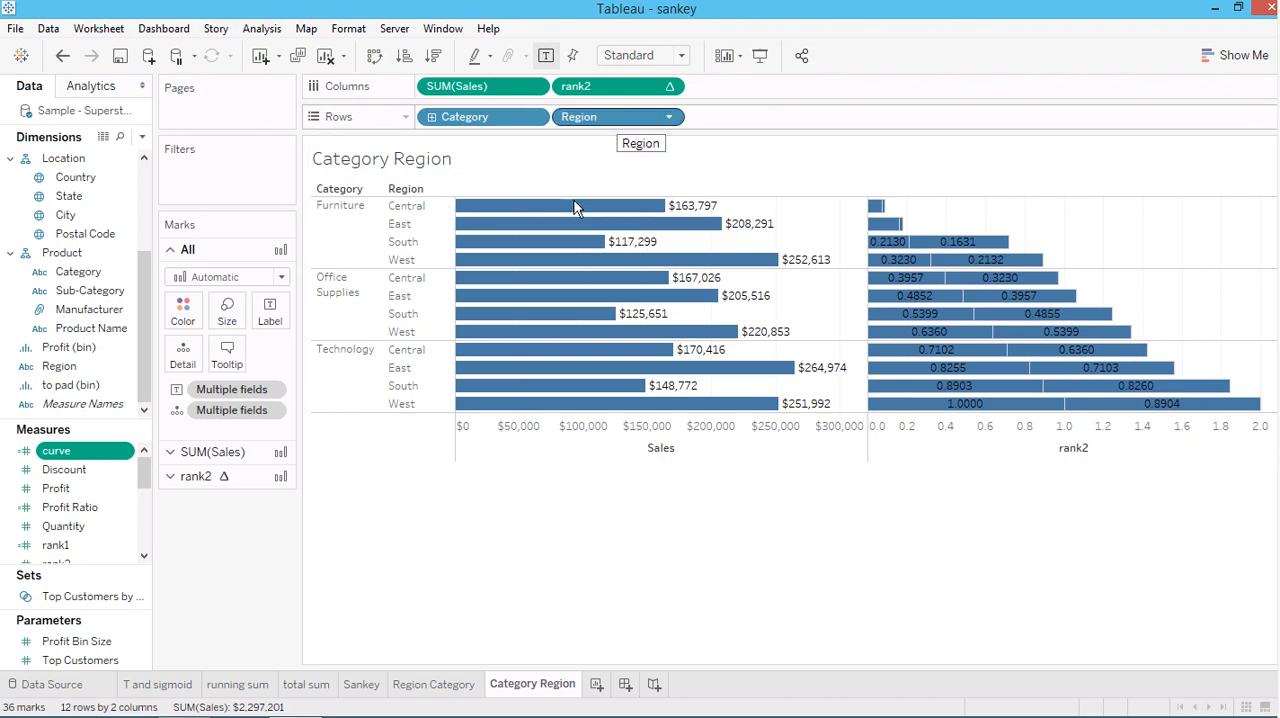
{"action": "left_click", "coordinate": [450, 685]}
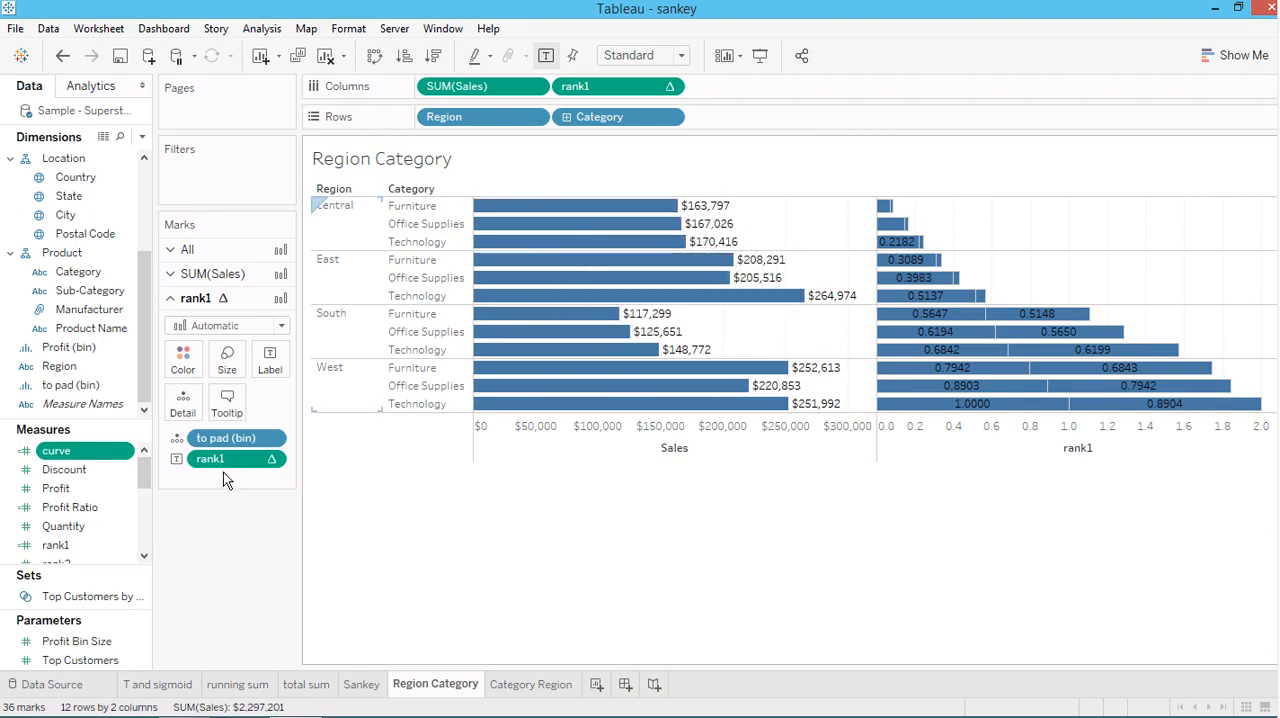
{"action": "left_click", "coordinate": [241, 688]}
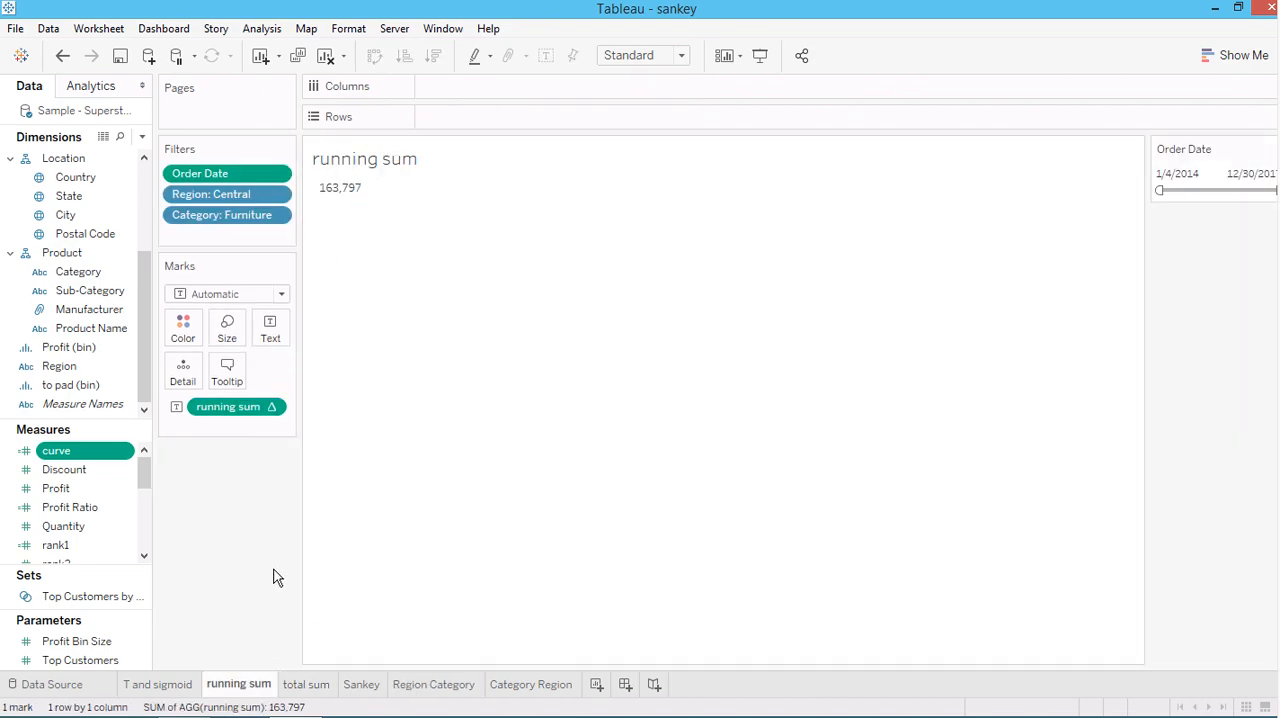
Open the rank1 formula on the Region Category worksheet, highlight its TOTAL term, and place the editor below the upper chart rows
{"action": "left_click", "coordinate": [412, 686]}
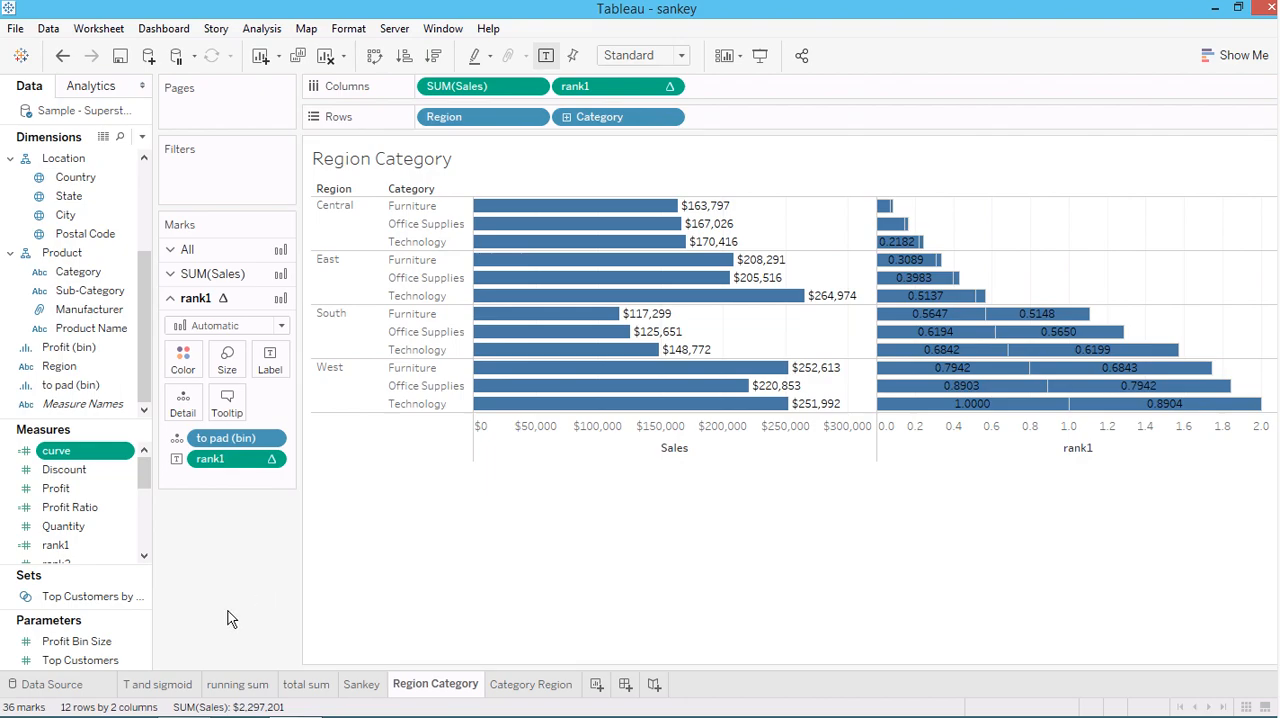
{"action": "left_click", "coordinate": [66, 547]}
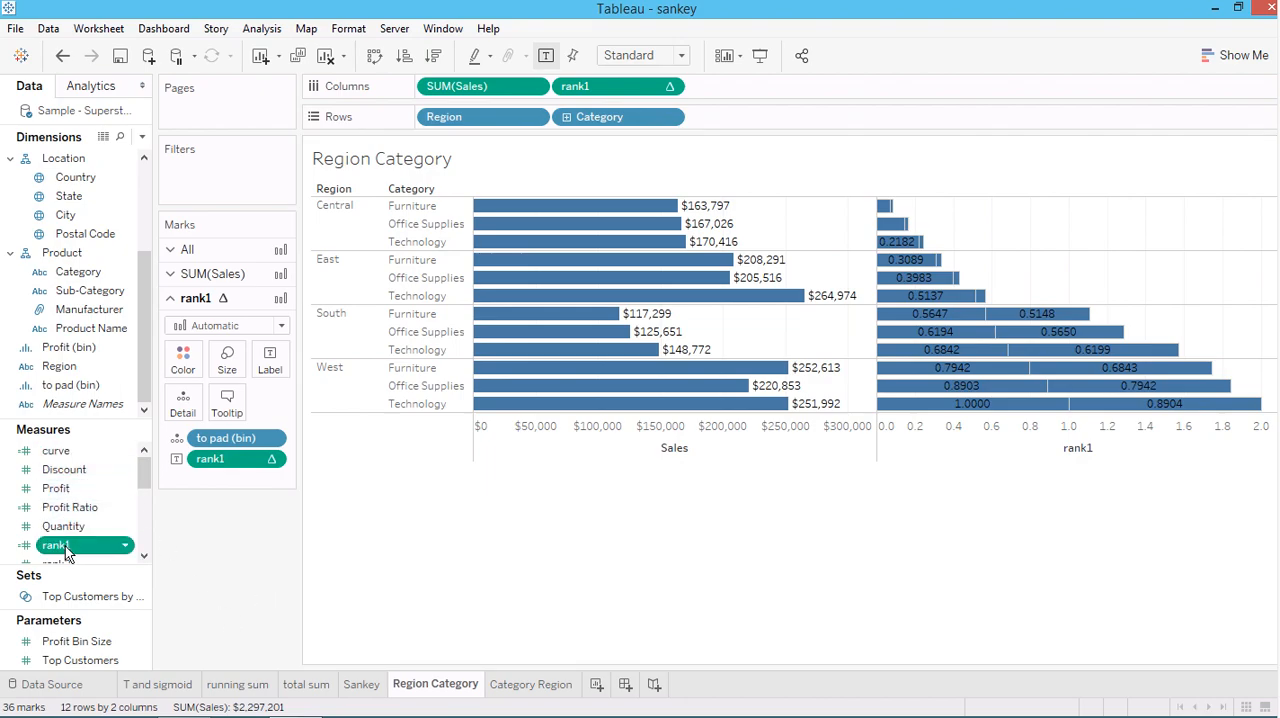
{"action": "right_click", "coordinate": [66, 548]}
{"action": "left_click", "coordinate": [107, 243]}
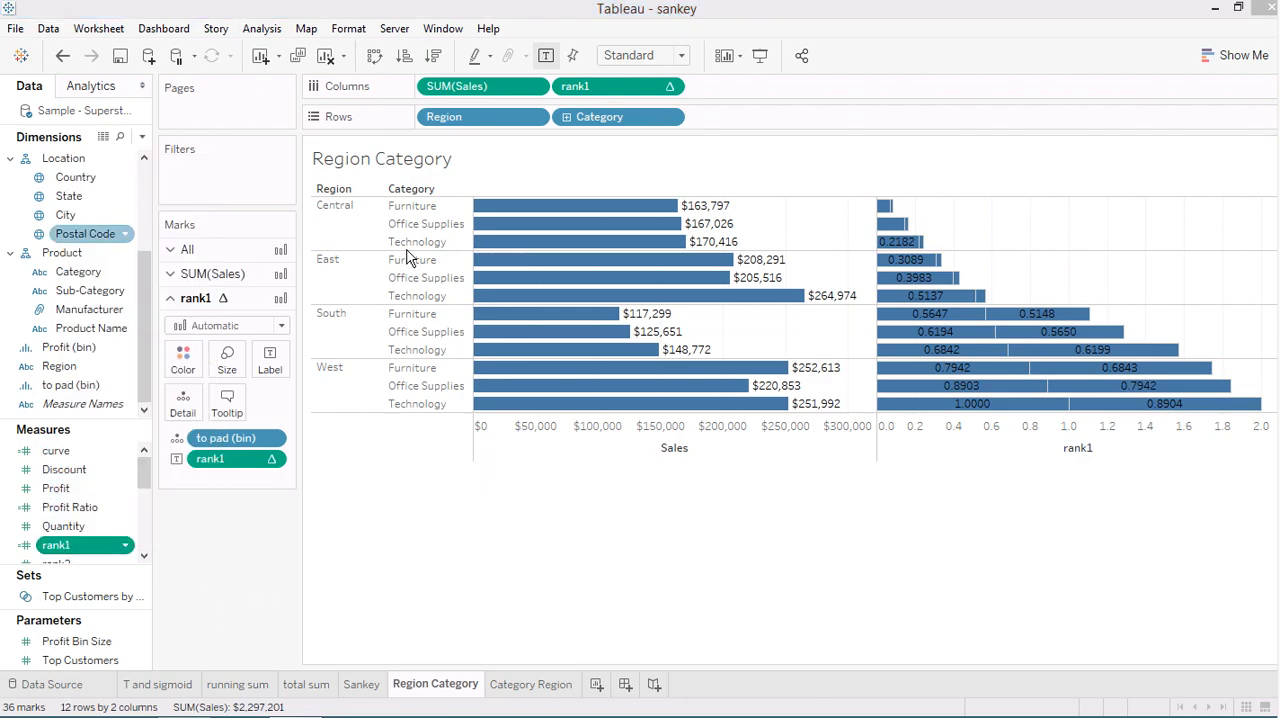
{"action": "left_click_drag", "start_coordinate": [207, 194], "coordinate": [369, 187]}
{"action": "left_click_drag", "start_coordinate": [597, 146], "coordinate": [712, 395]}
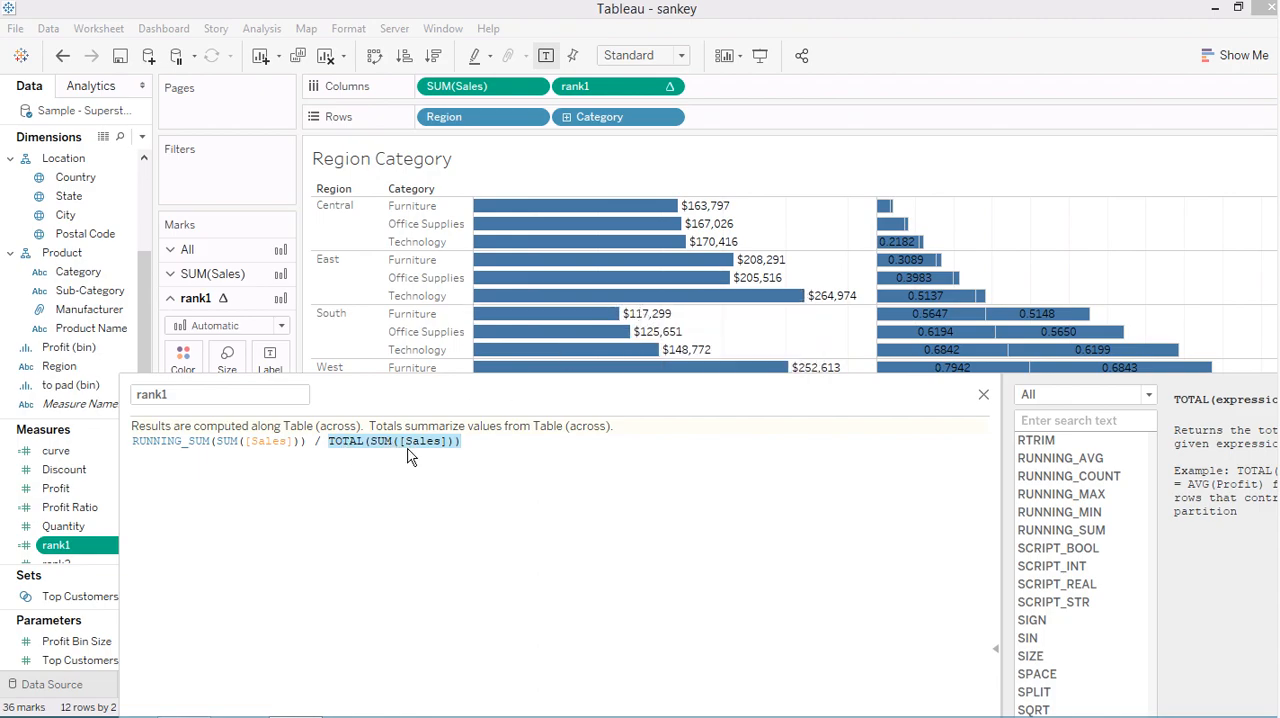
Close the rank1 formula unchanged, check the sales total on the total sum worksheet, and view the running sum and Sankey worksheets
{"action": "left_click", "coordinate": [983, 397]}
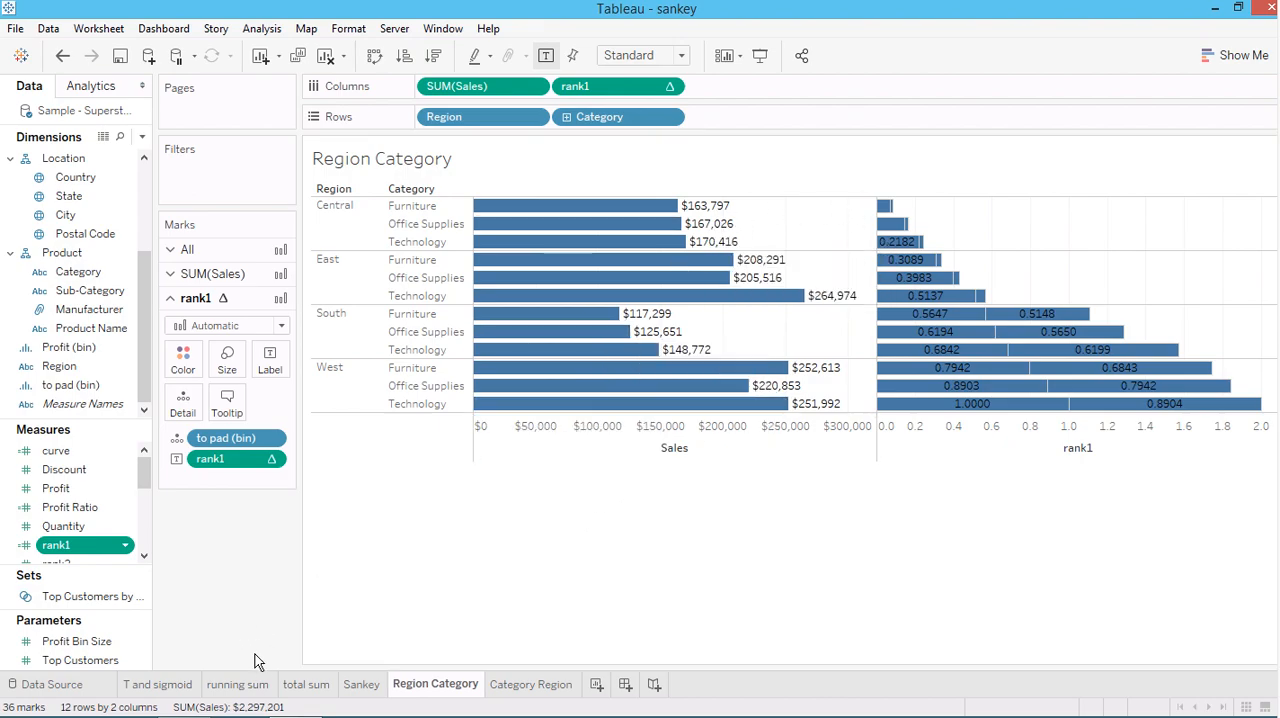
{"action": "left_click", "coordinate": [306, 684]}
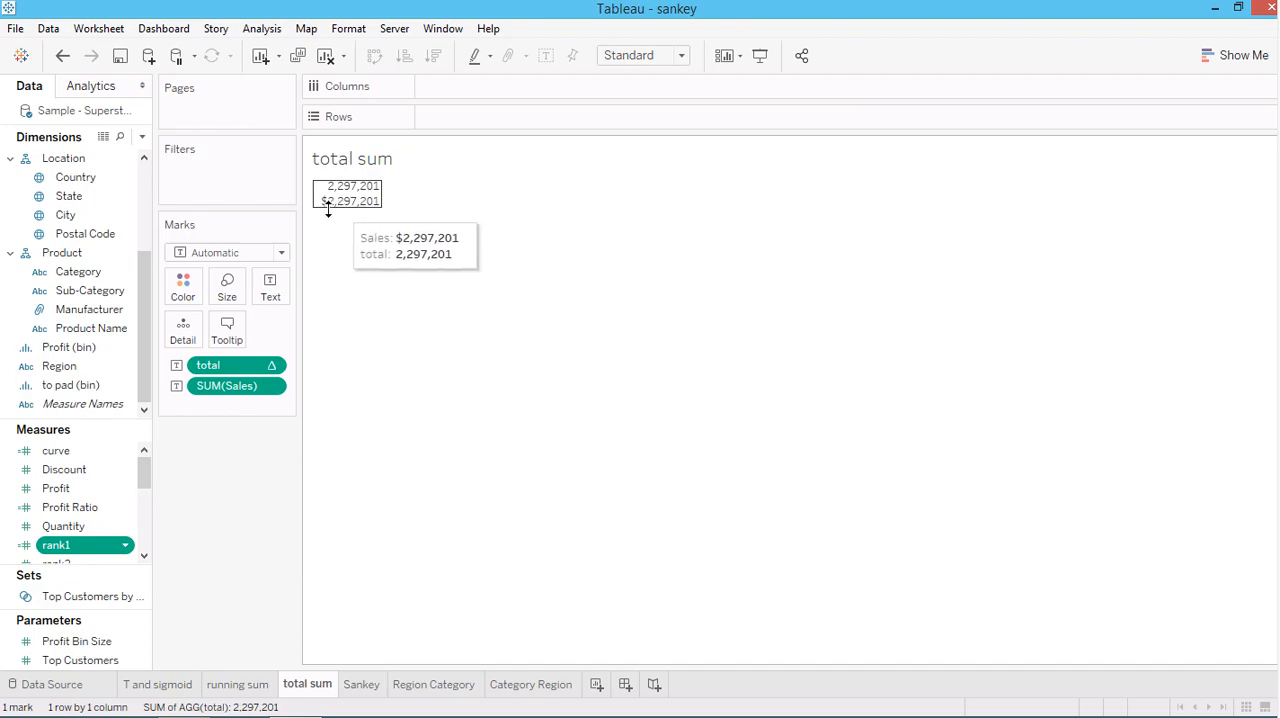
{"action": "mouse_move", "coordinate": [376, 206]}
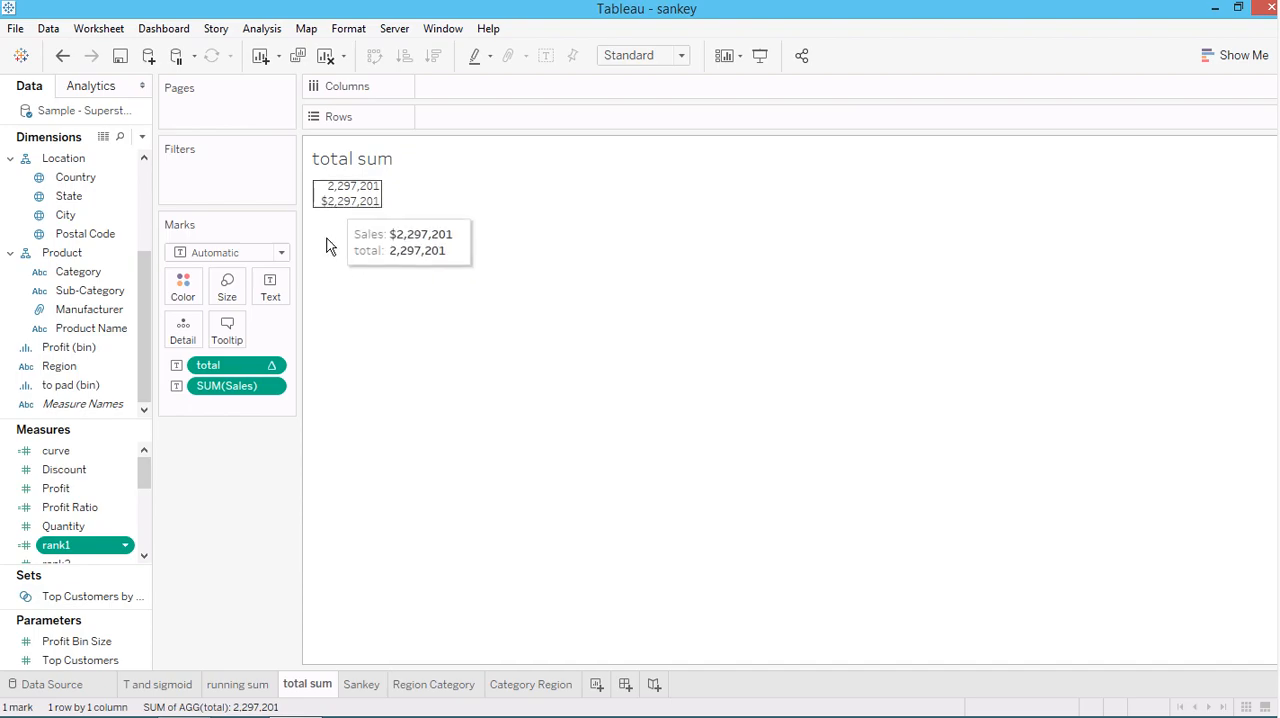
{"action": "left_click", "coordinate": [236, 685]}
{"action": "left_click", "coordinate": [366, 684]}
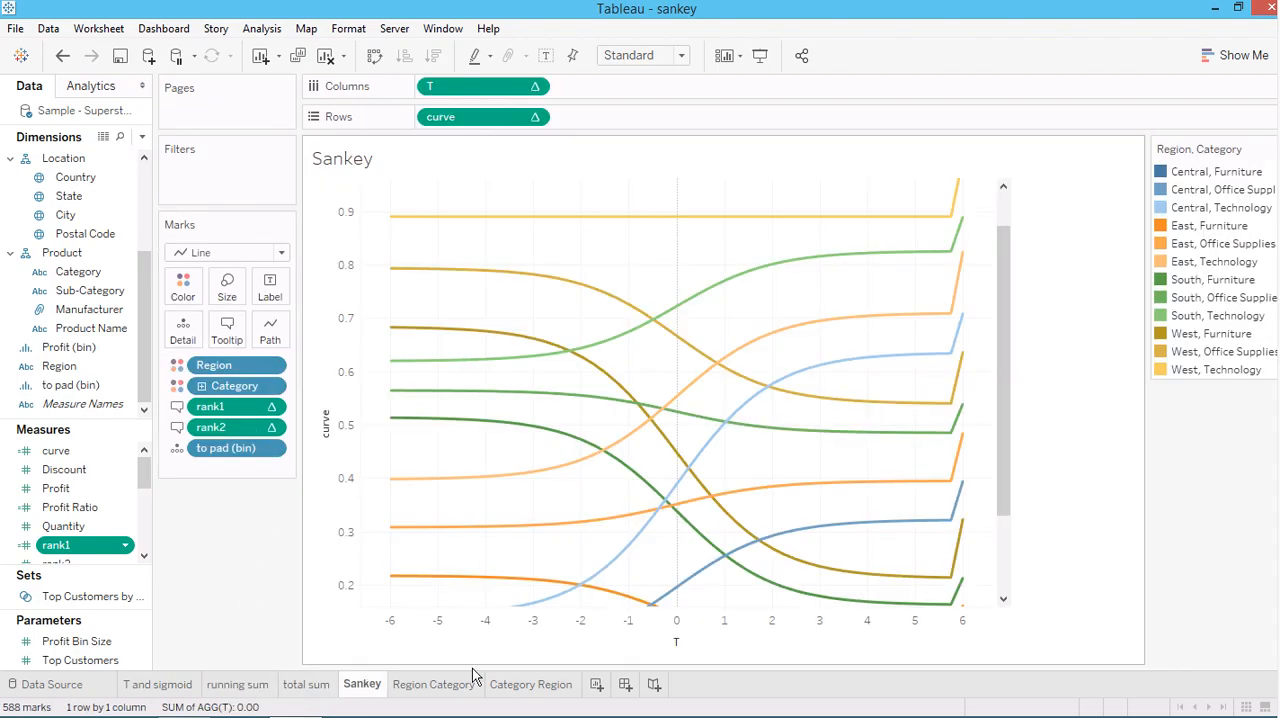
Compare the Region and Category row order between the Region Category and Category Region worksheets
{"action": "left_click", "coordinate": [437, 685]}
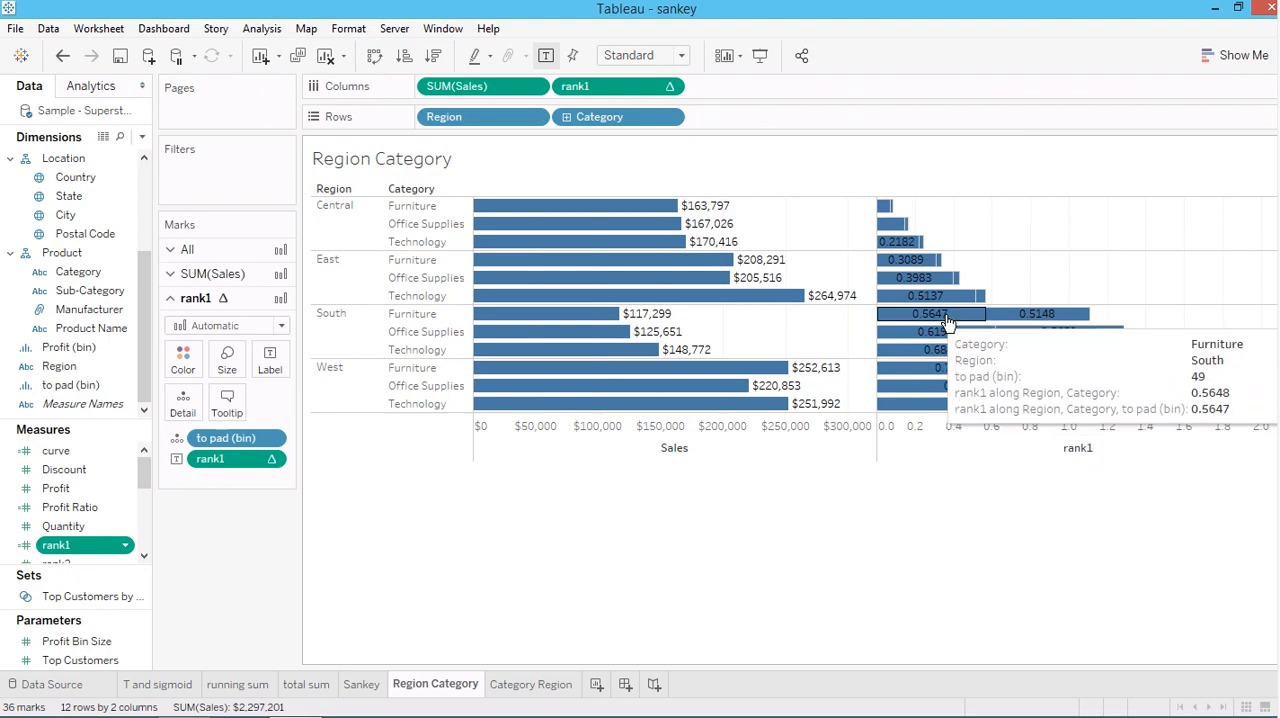
{"action": "left_click", "coordinate": [528, 685]}
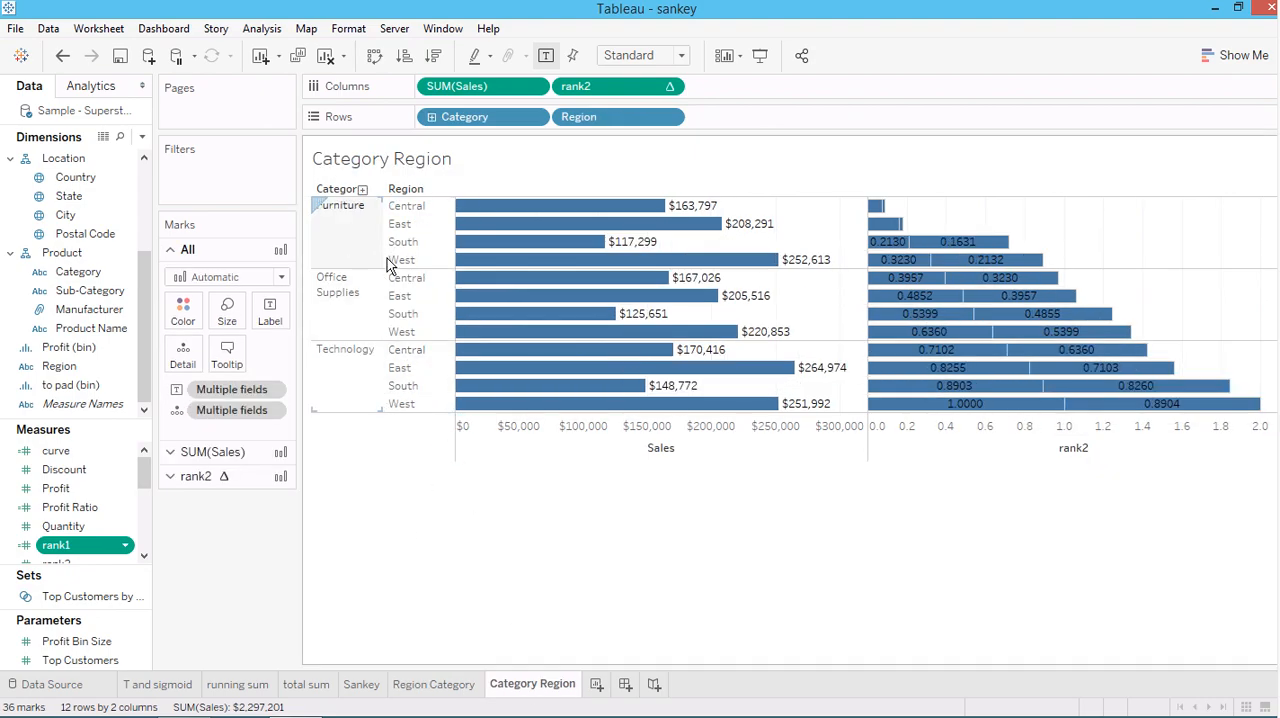
{"action": "left_click", "coordinate": [424, 686]}
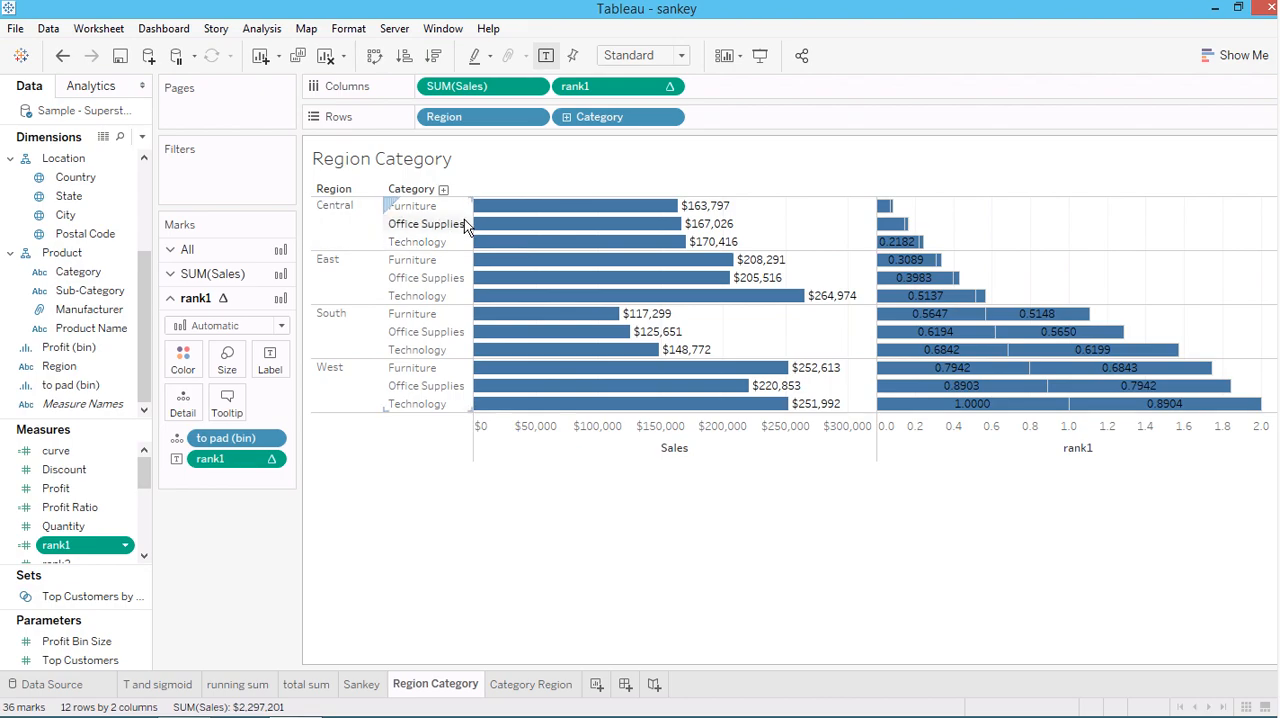
{"action": "left_click", "coordinate": [515, 685]}
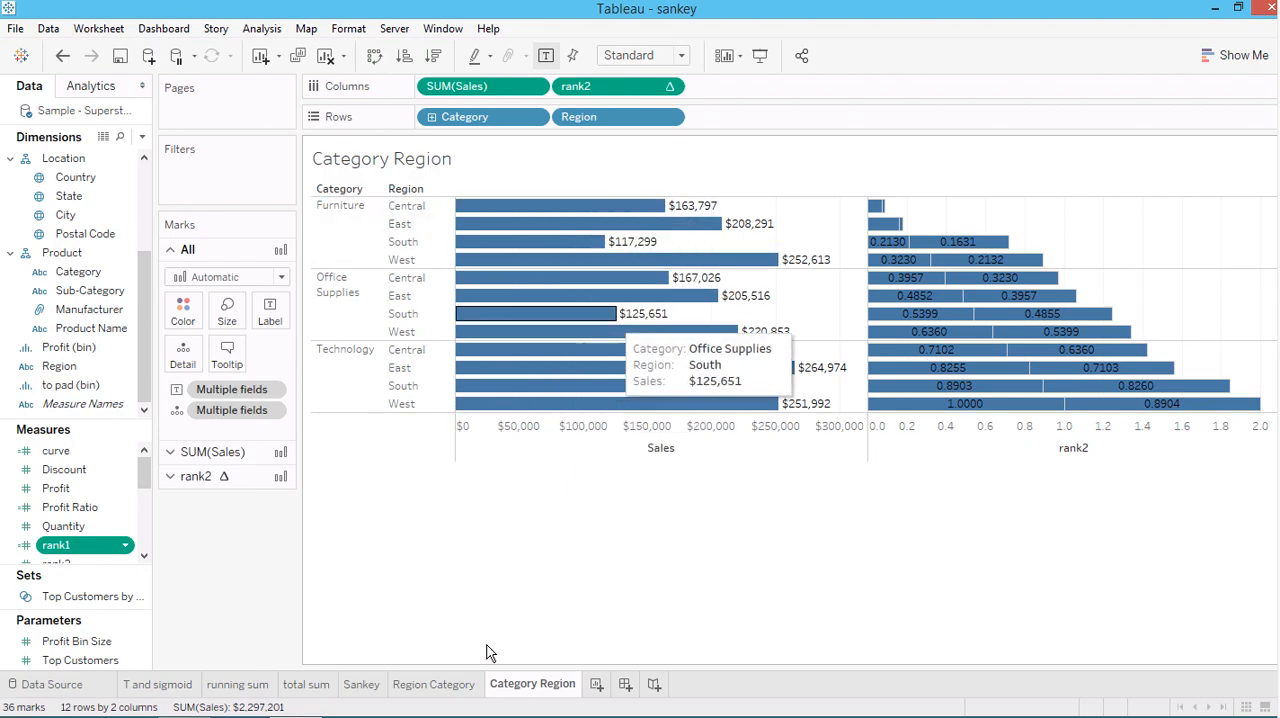
{"action": "left_click", "coordinate": [434, 688]}
{"action": "left_click", "coordinate": [550, 686]}
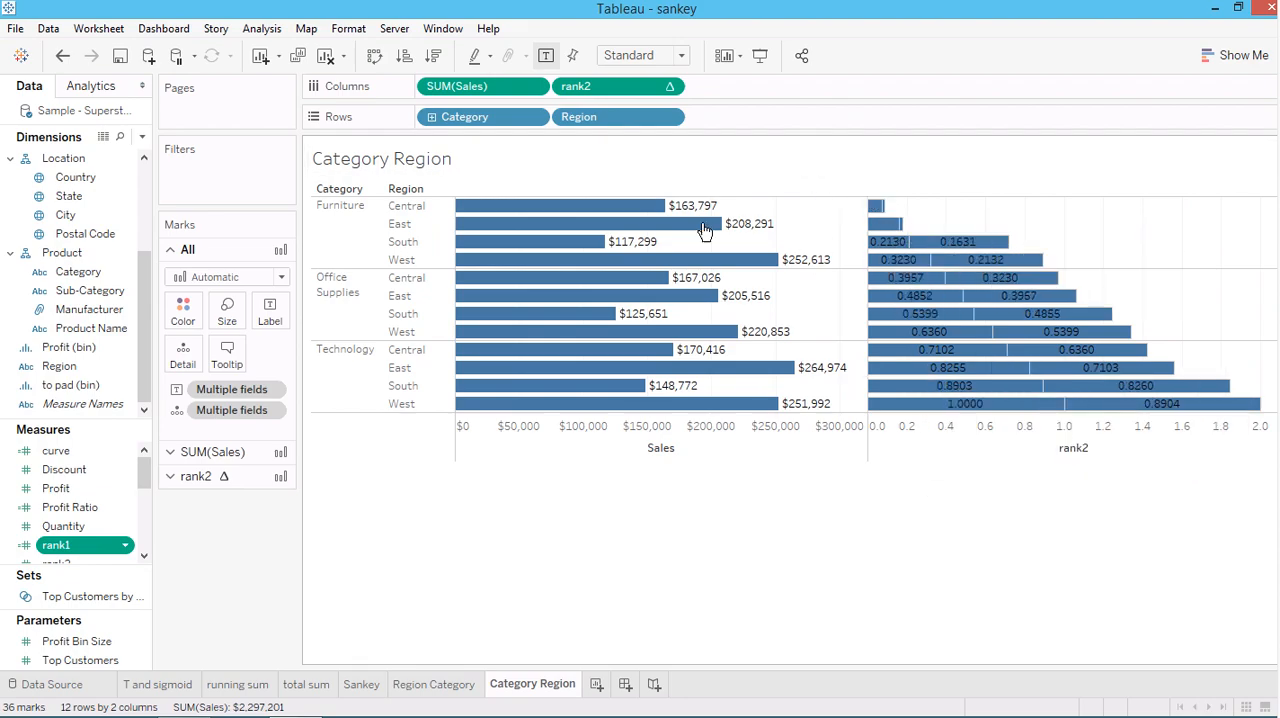
Inspect individual sales bars on the Category Region worksheet and match them against the bars on the Region Category worksheet
{"action": "mouse_move", "coordinate": [684, 335]}
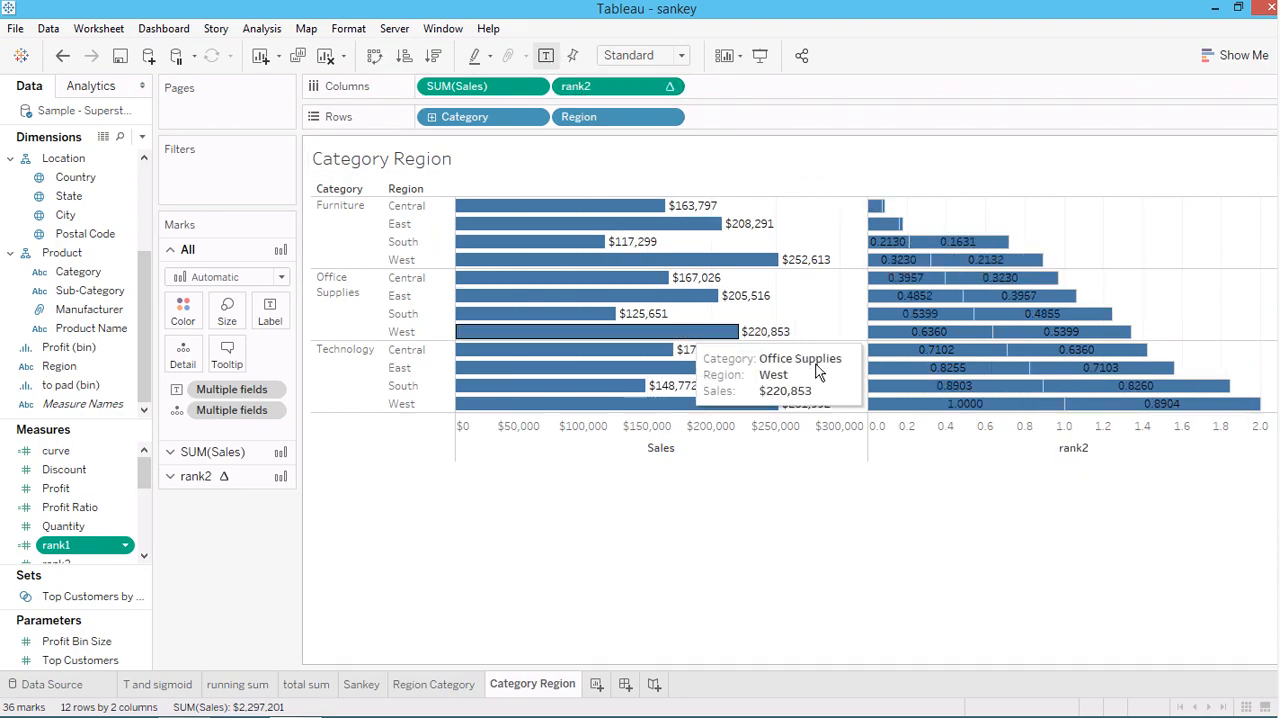
{"action": "mouse_move", "coordinate": [818, 372]}
{"action": "mouse_move", "coordinate": [680, 207]}
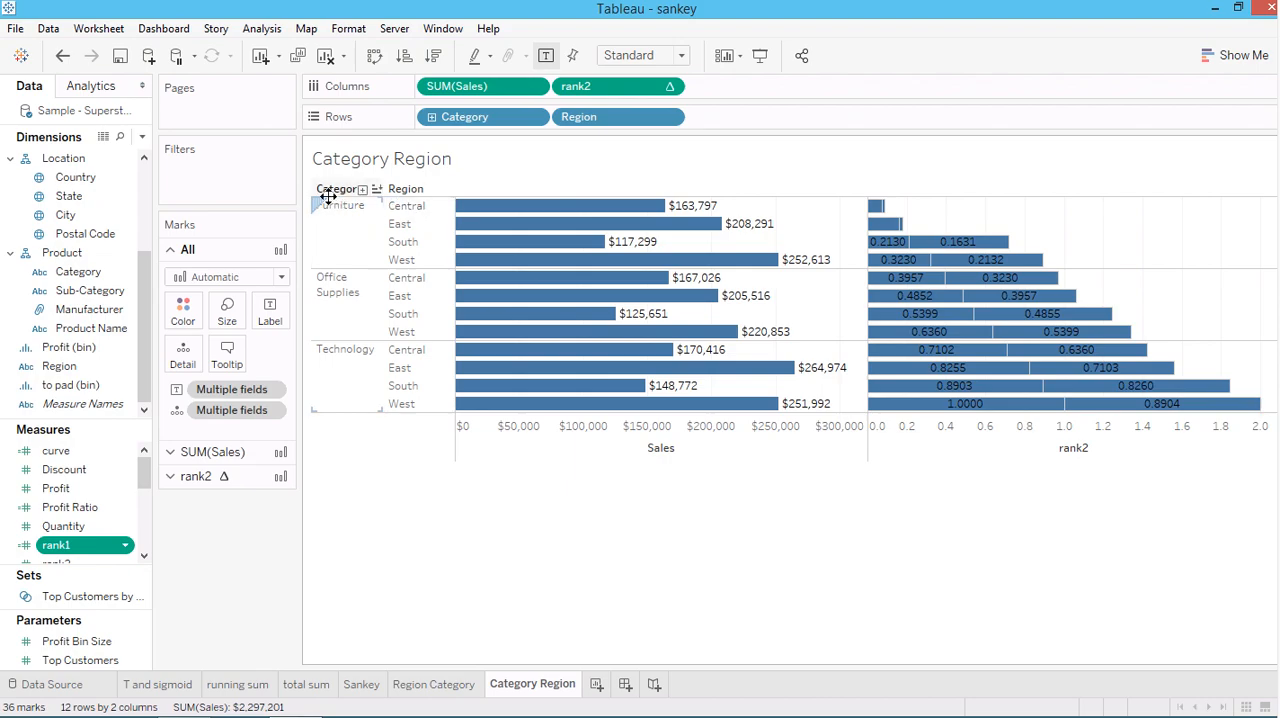
{"action": "left_click", "coordinate": [436, 685]}
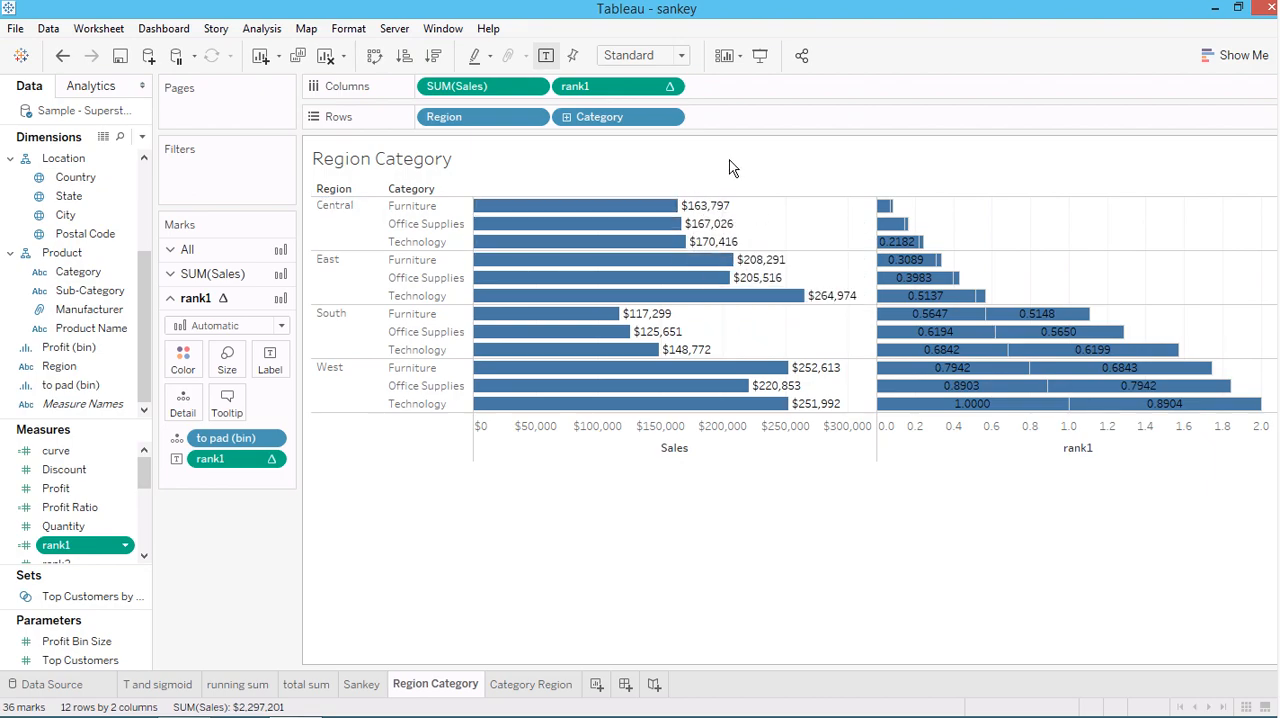
{"action": "mouse_move", "coordinate": [735, 273]}
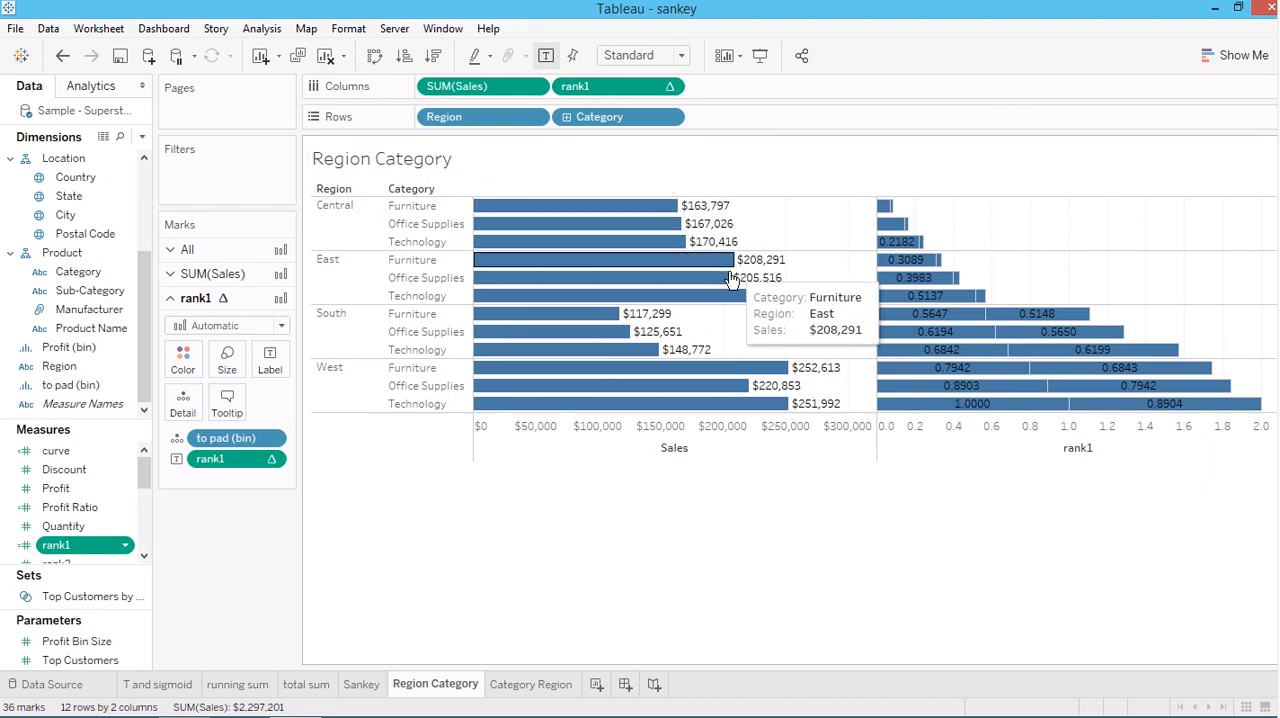
{"action": "left_click", "coordinate": [533, 686]}
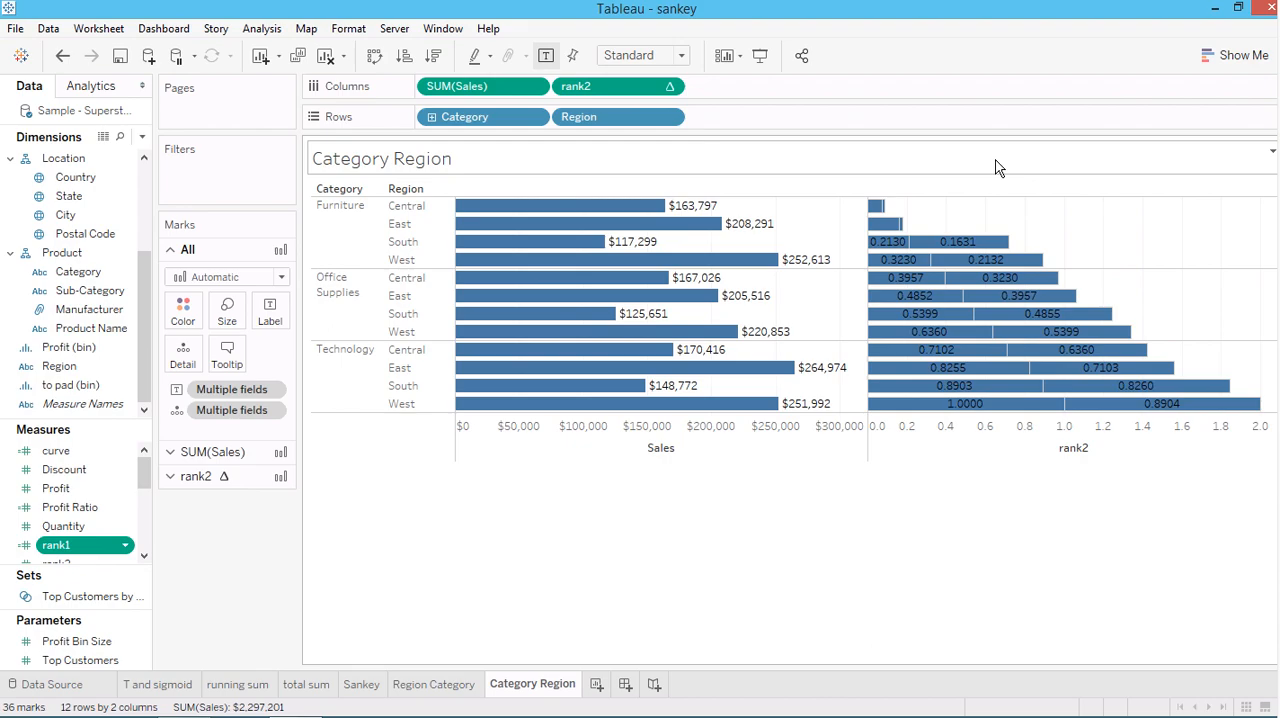
On the Region Category worksheet, inspect the rank1 bars and review rank1's table calculation settings without changing them
{"action": "left_click", "coordinate": [440, 688]}
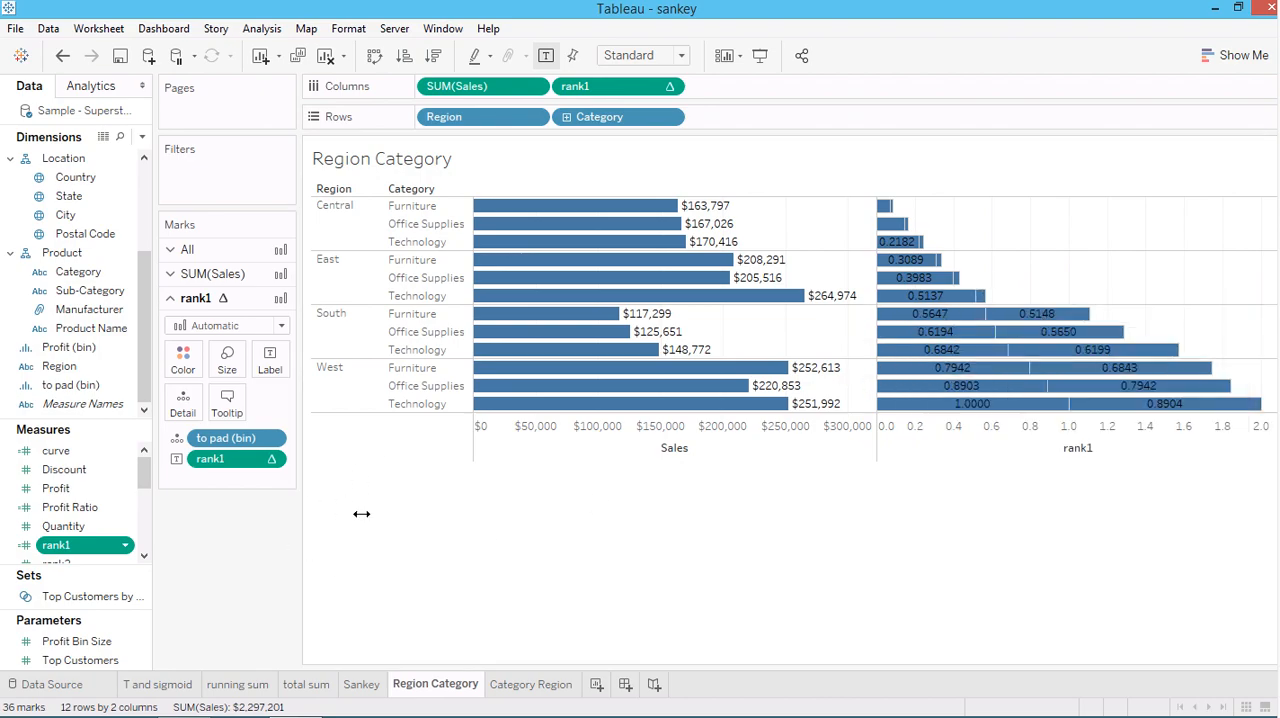
{"action": "mouse_move", "coordinate": [1004, 352]}
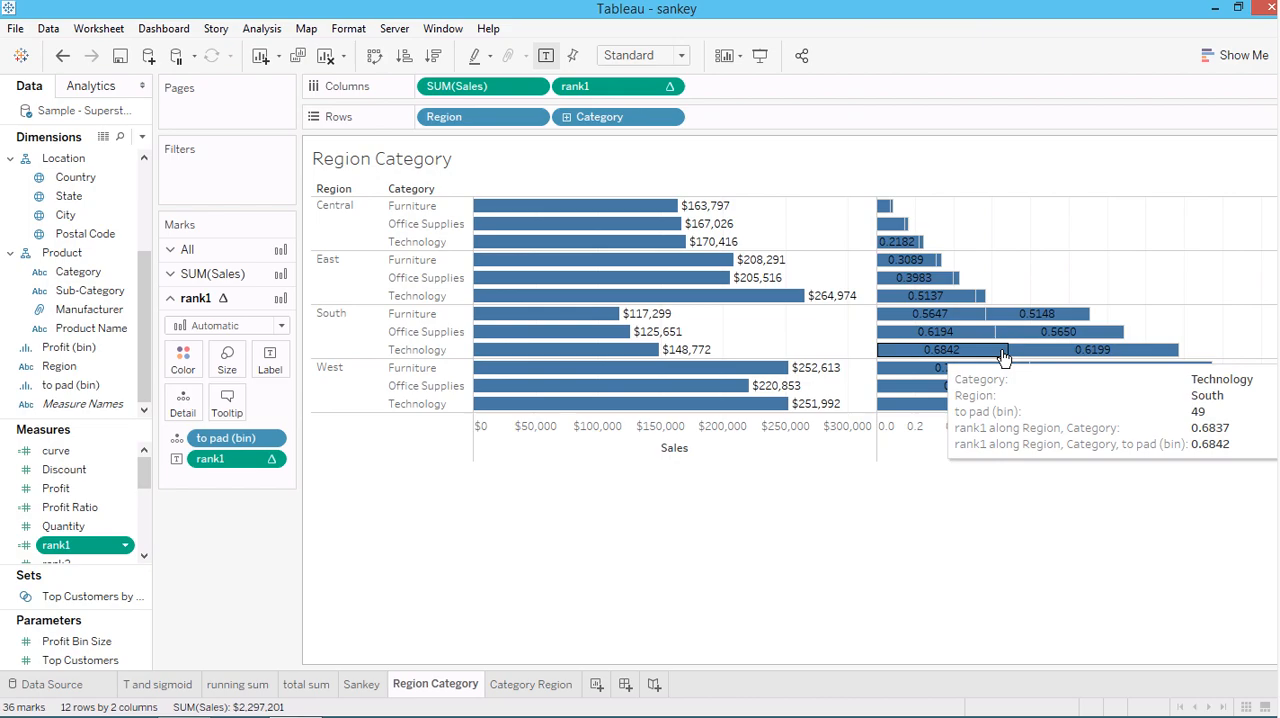
{"action": "left_click", "coordinate": [669, 86]}
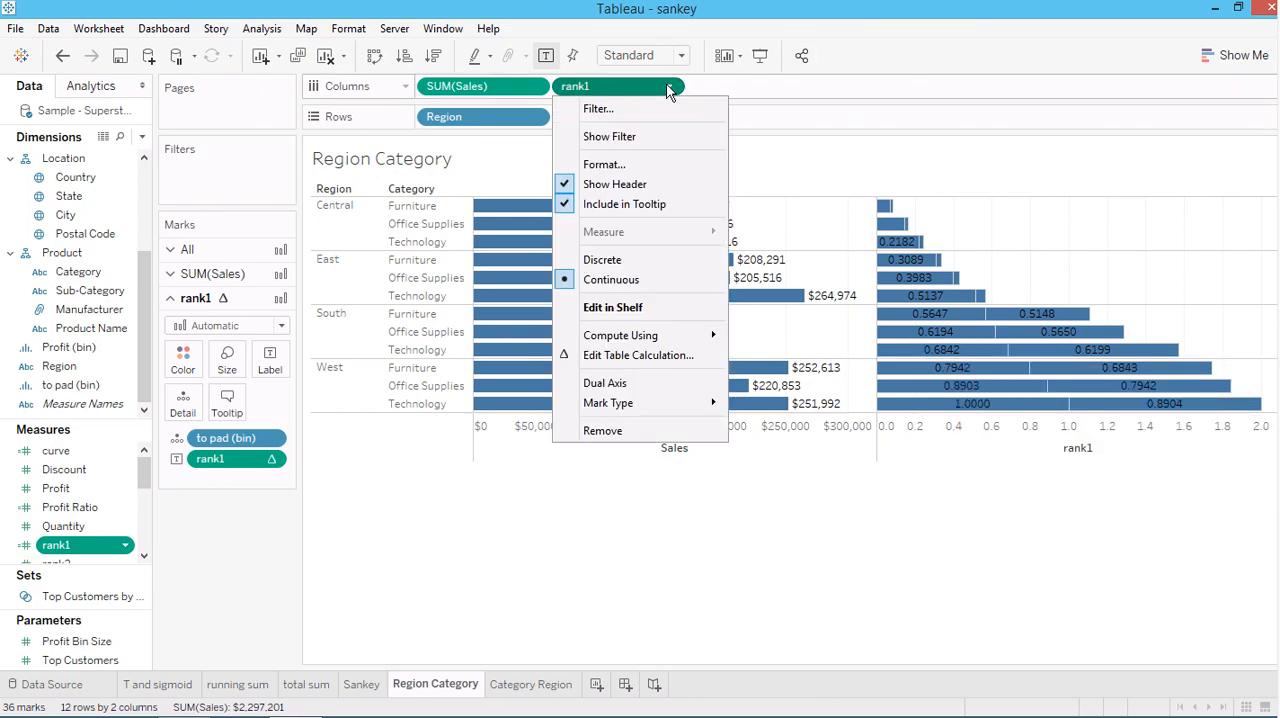
{"action": "left_click", "coordinate": [618, 355]}
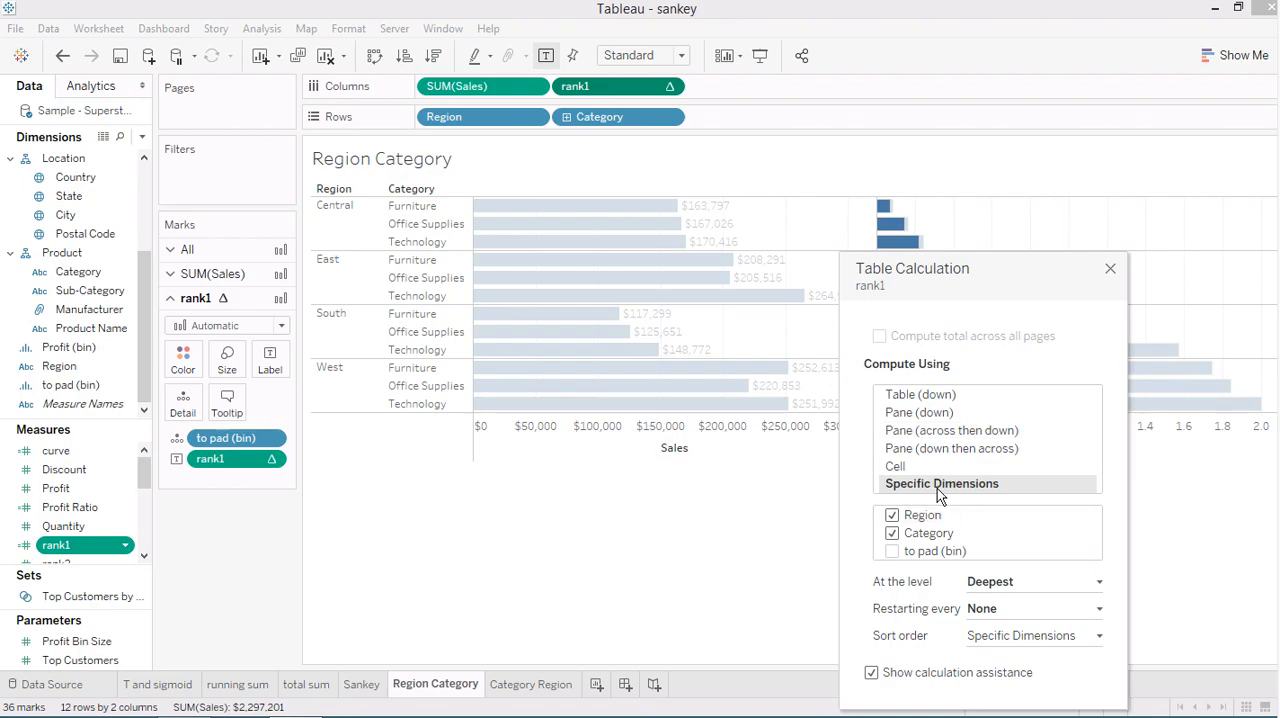
{"action": "left_click", "coordinate": [1110, 269]}
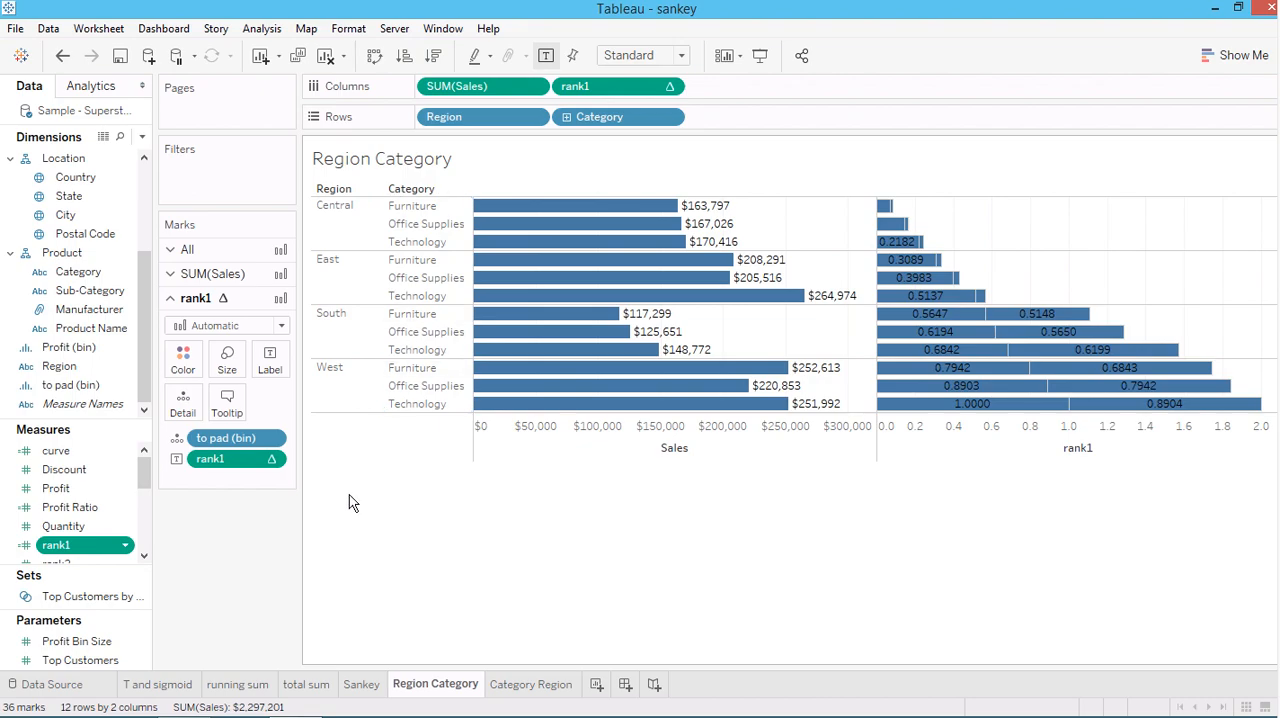
Review the Region, Category and Order Date terms in the to pad formula, close it unchanged, and inspect the rank1 bars
{"action": "left_click_drag", "start_coordinate": [138, 475], "coordinate": [143, 522]}
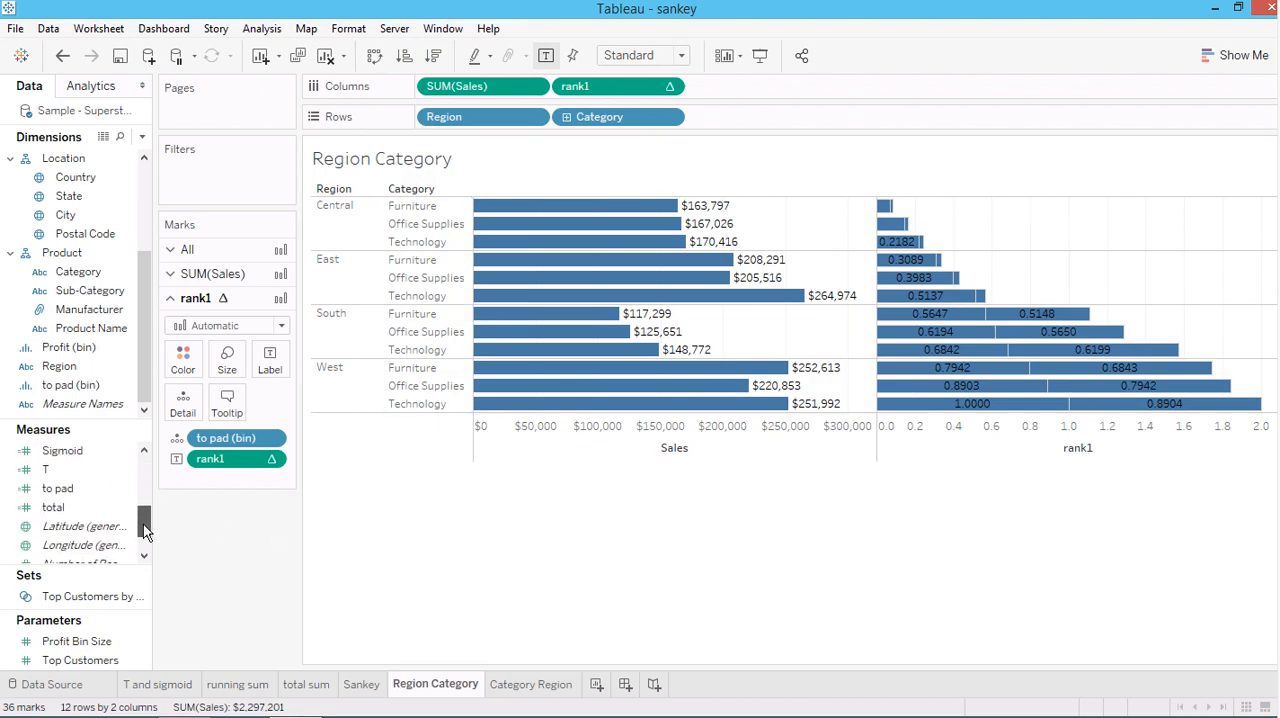
{"action": "right_click", "coordinate": [55, 484]}
{"action": "left_click", "coordinate": [91, 157]}
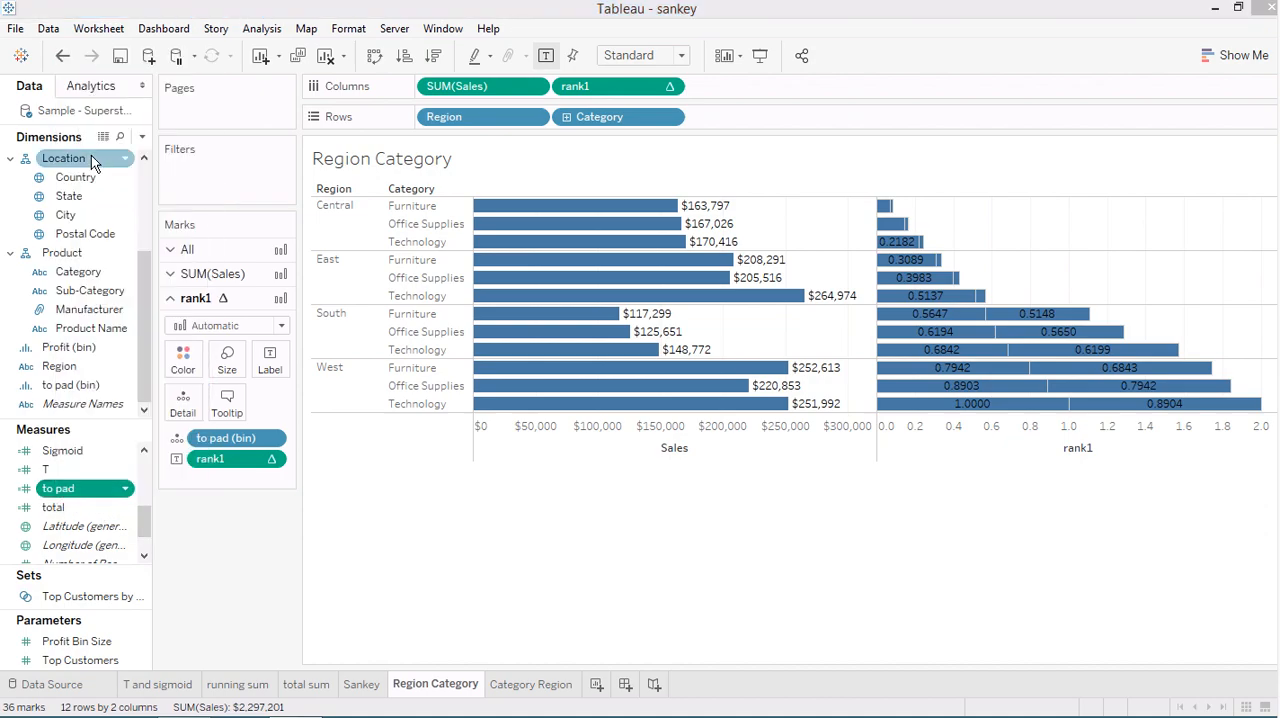
{"action": "left_click_drag", "start_coordinate": [196, 219], "coordinate": [338, 220]}
{"action": "left_click", "coordinate": [220, 224]}
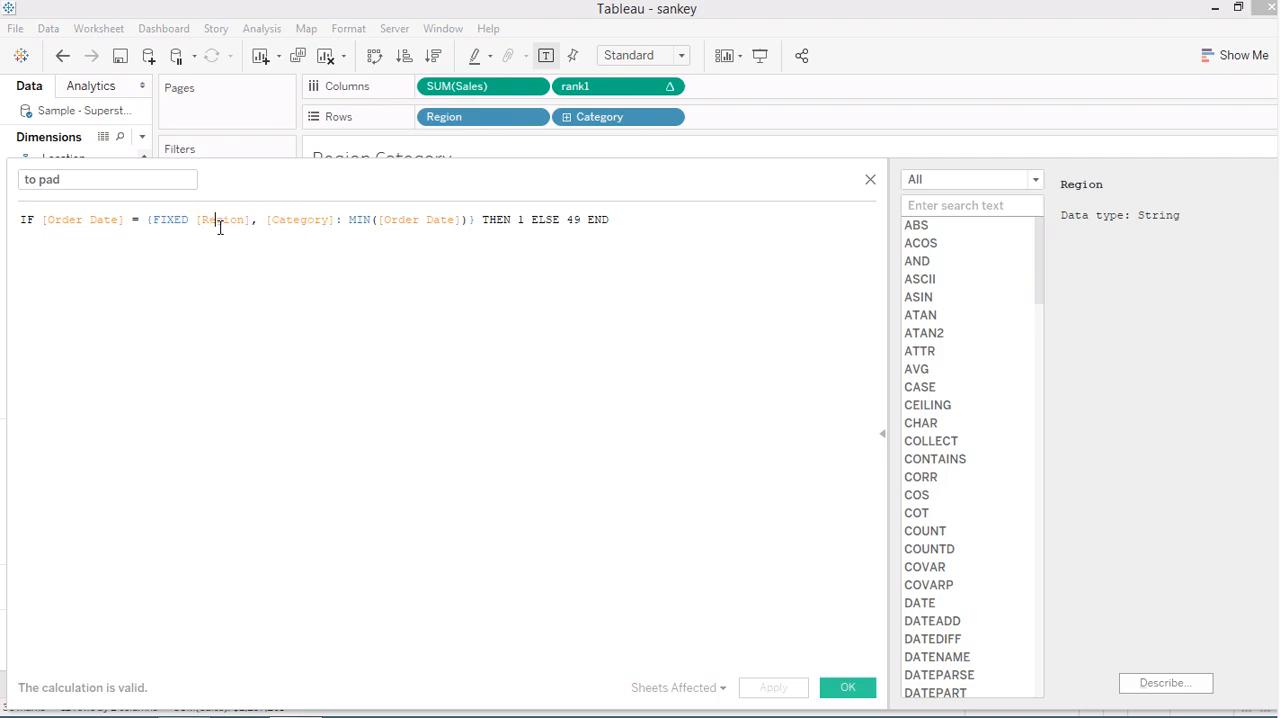
{"action": "left_click", "coordinate": [327, 221]}
{"action": "left_click", "coordinate": [433, 219]}
{"action": "left_click", "coordinate": [871, 180]}
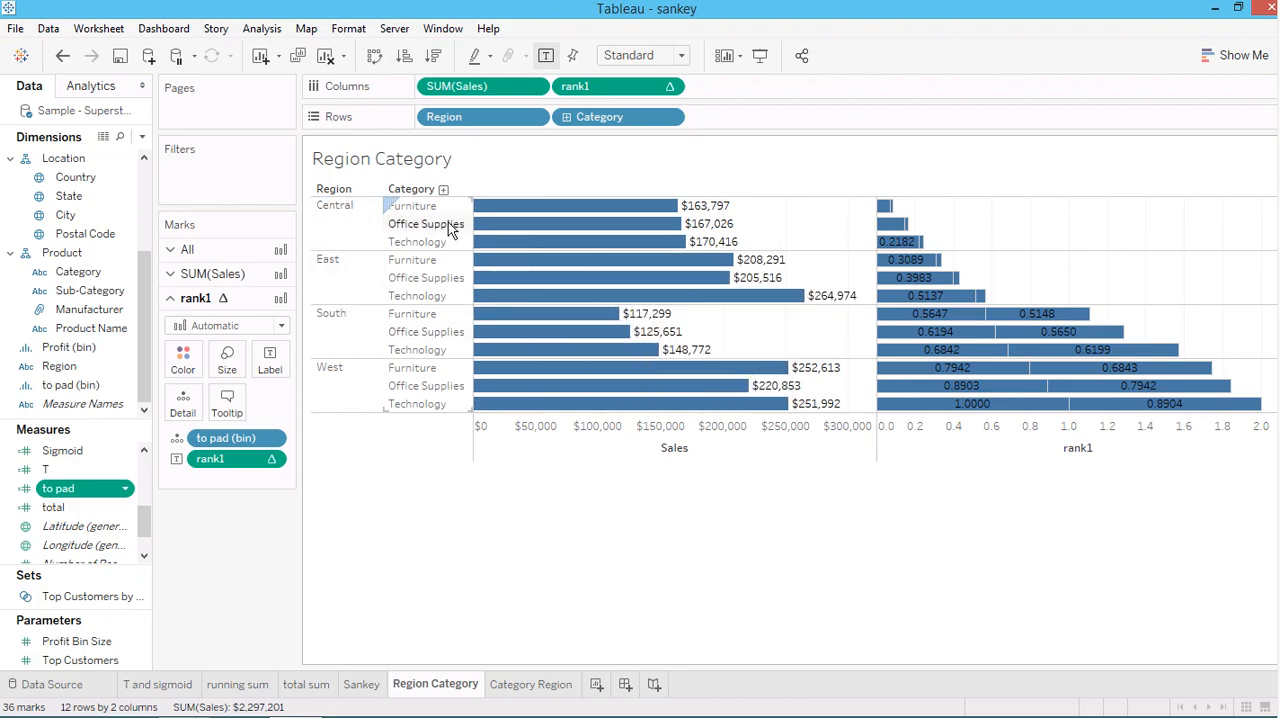
{"action": "mouse_move", "coordinate": [920, 318]}
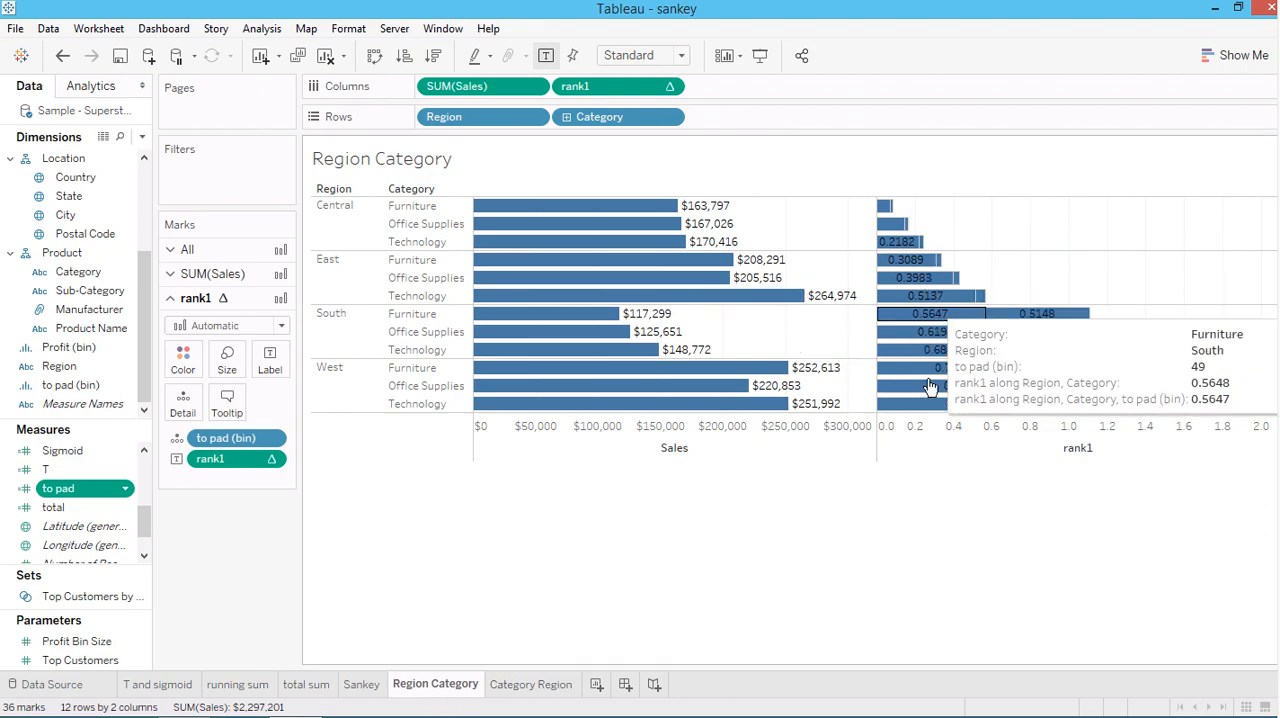
On the Sankey worksheet, examine the start and end points of the curves across the full height of the chart
{"action": "left_click", "coordinate": [361, 684]}
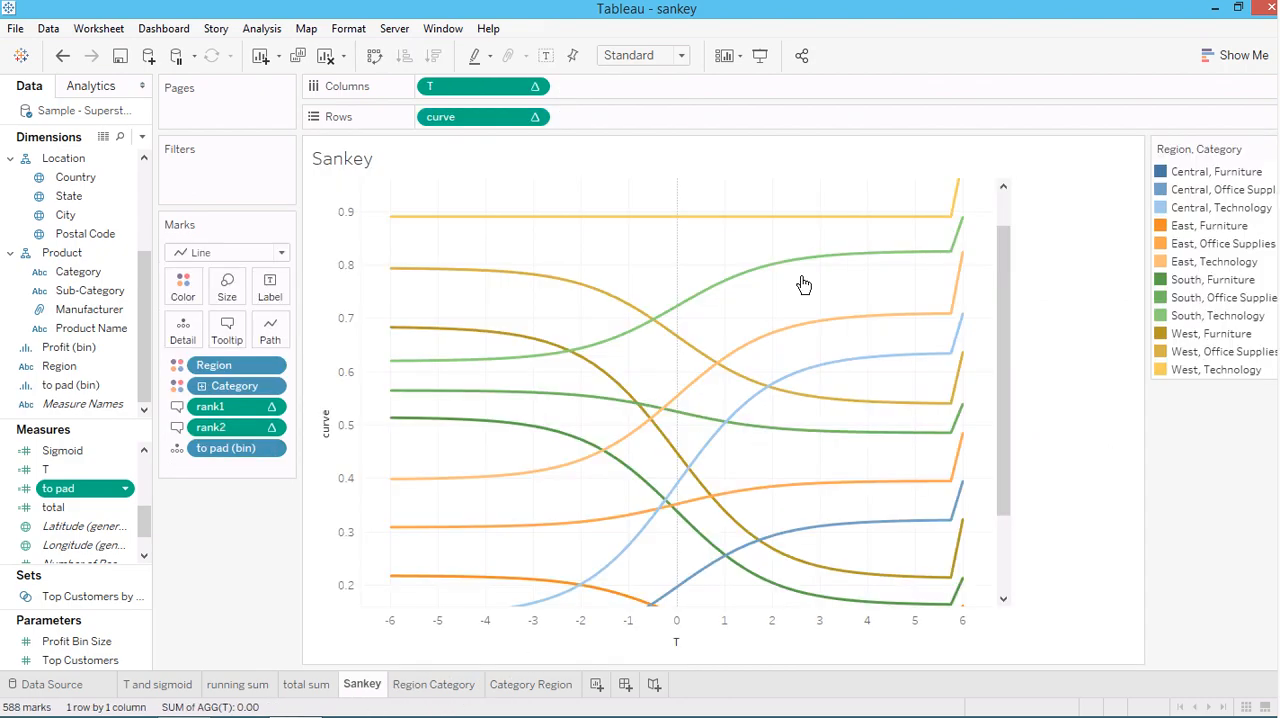
{"action": "mouse_move", "coordinate": [951, 226]}
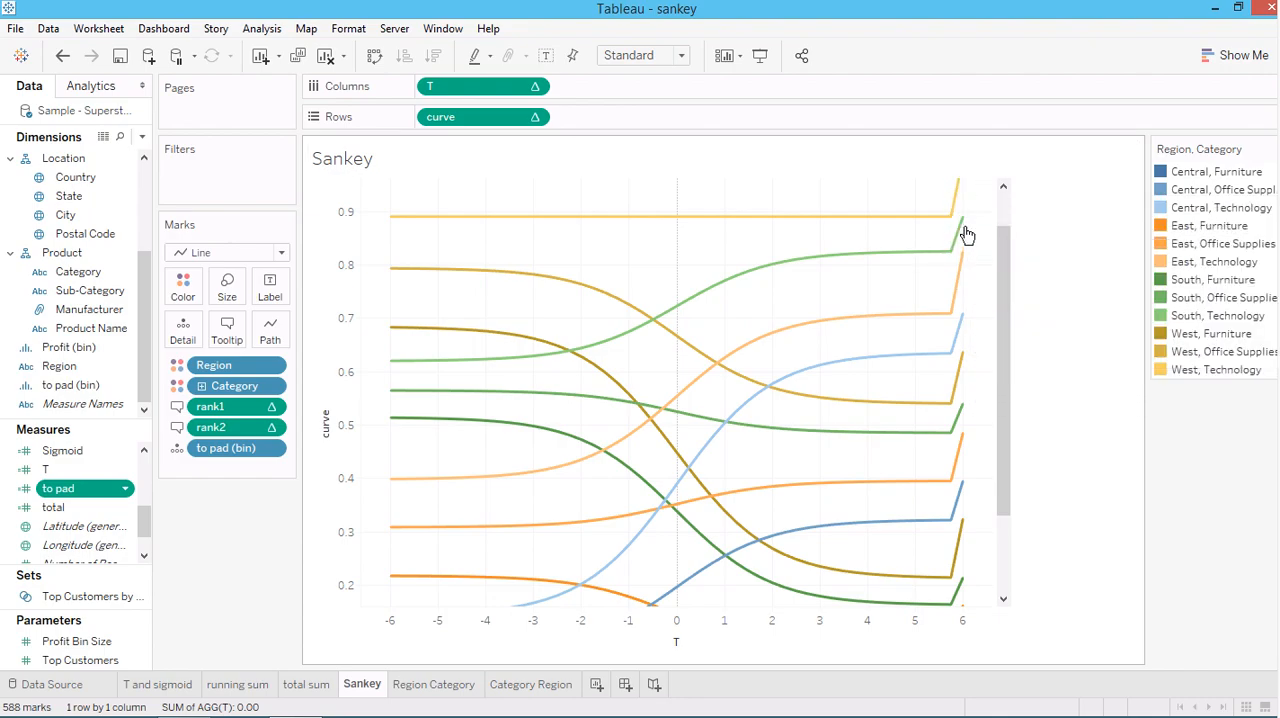
{"action": "mouse_move", "coordinate": [706, 223]}
{"action": "left_click_drag", "start_coordinate": [1006, 360], "coordinate": [999, 440]}
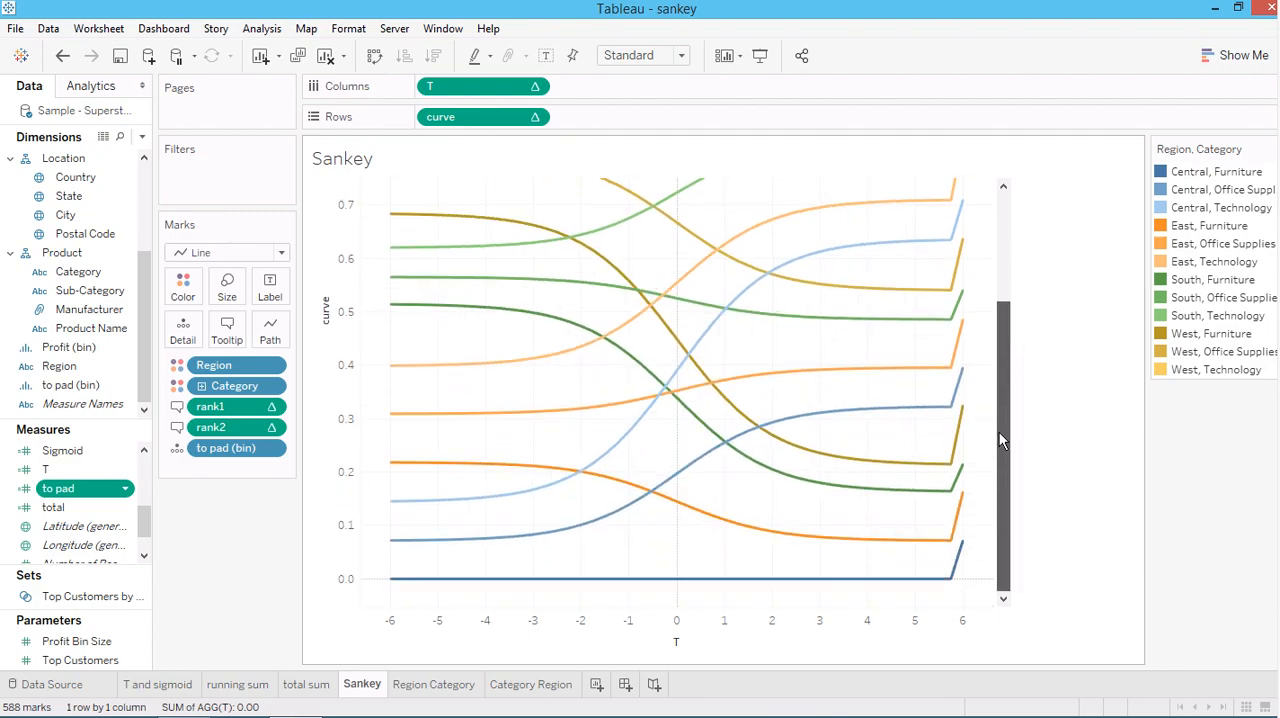
{"action": "scroll", "coordinate": [1006, 358], "scroll_direction": "up", "scroll_amount": 3}
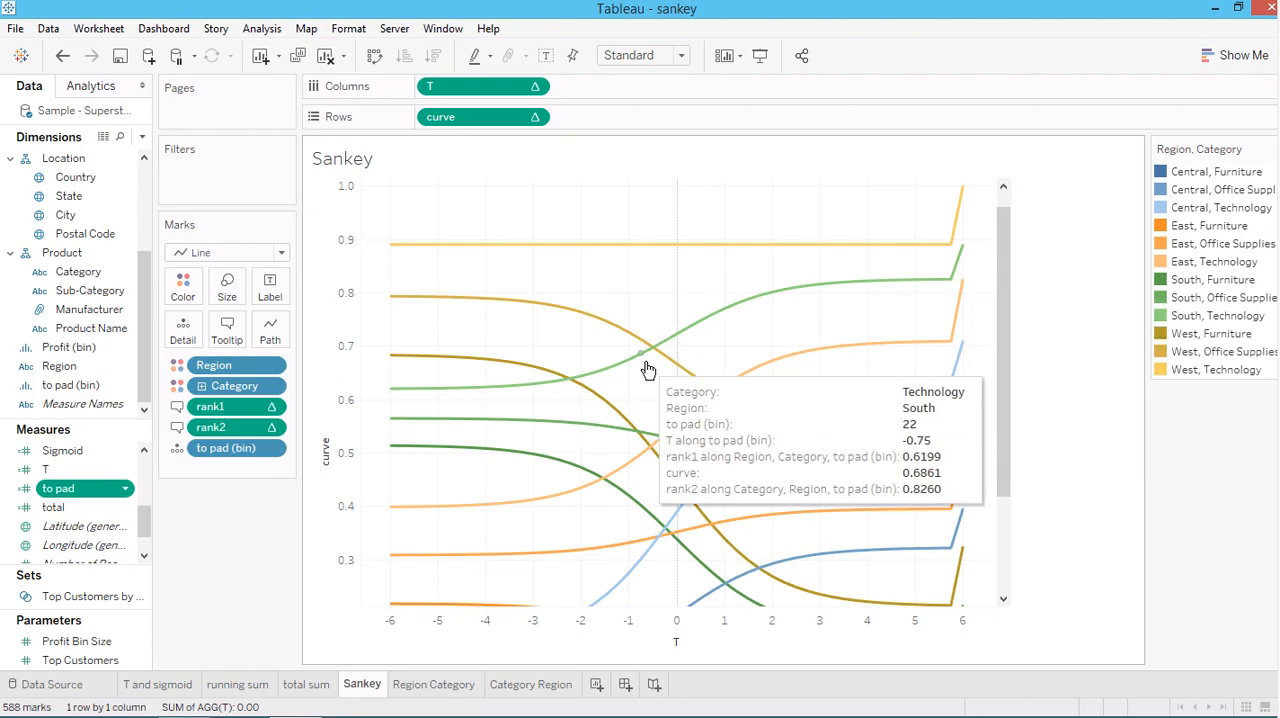
{"action": "mouse_move", "coordinate": [952, 256]}
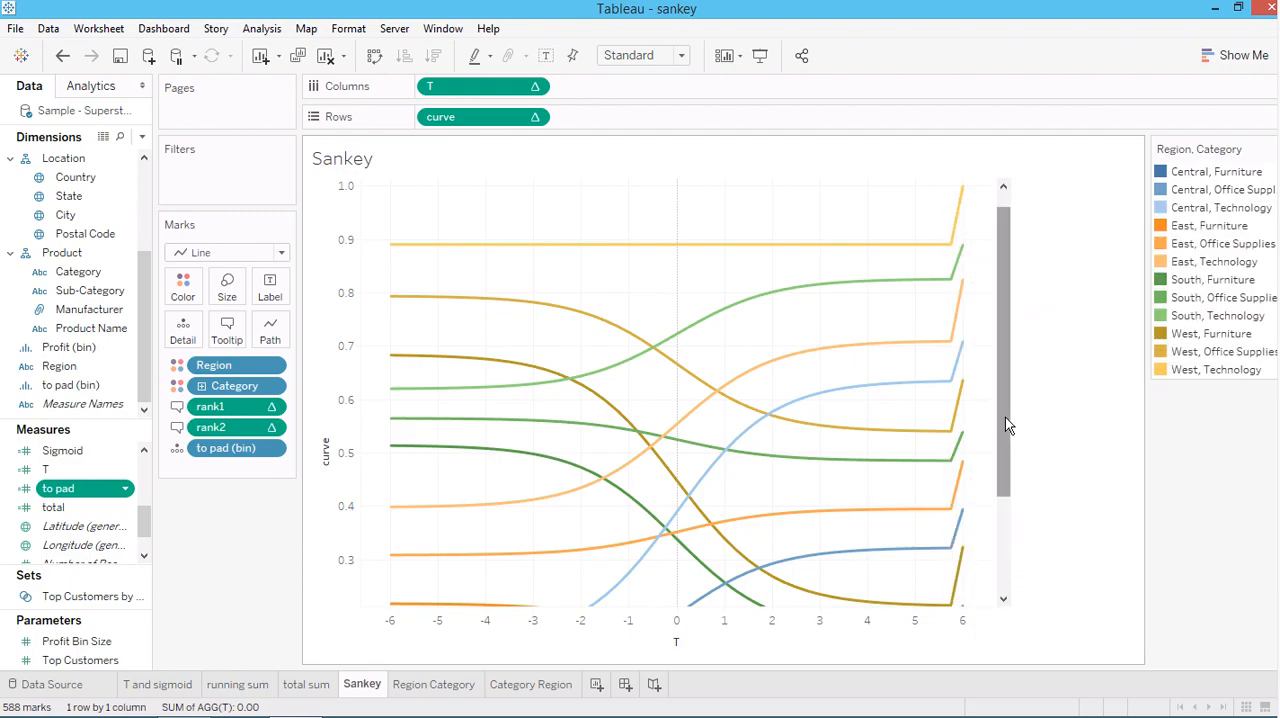
{"action": "mouse_move", "coordinate": [964, 405]}
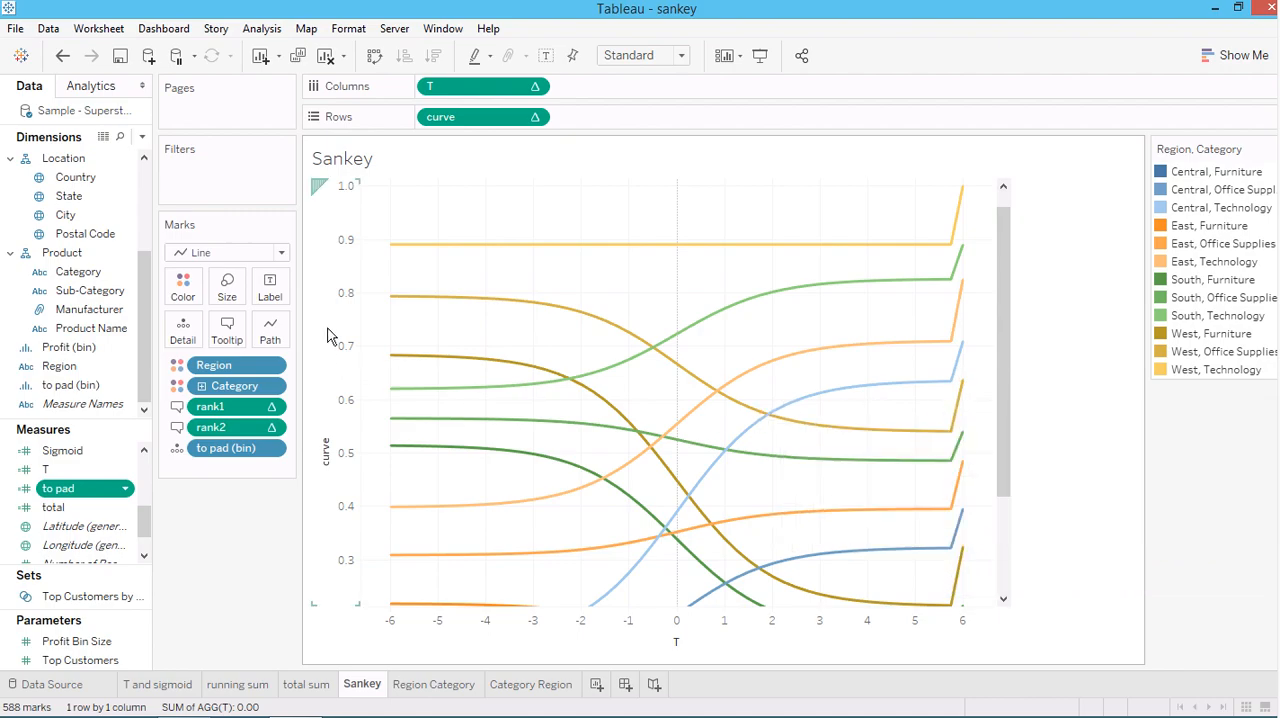
{"action": "mouse_move", "coordinate": [414, 300]}
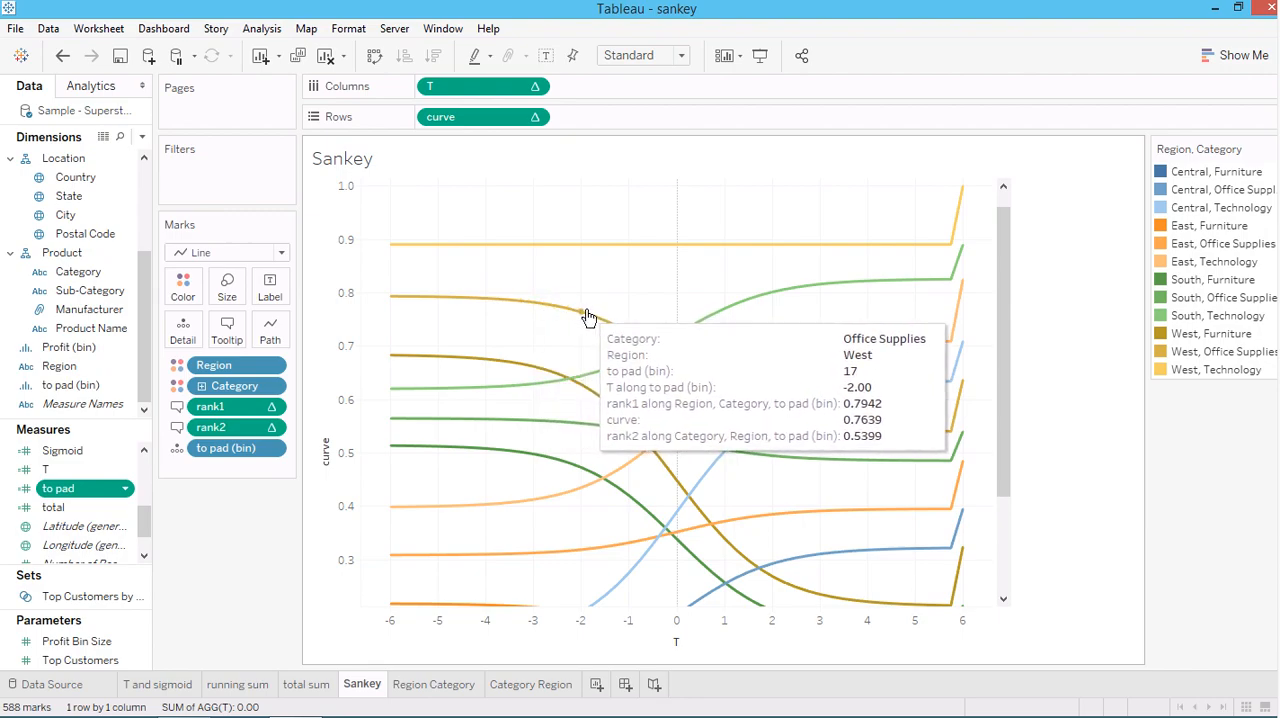
Open the curve calculated field's formula and examine its Sigmoid term
{"action": "left_click_drag", "start_coordinate": [146, 518], "coordinate": [146, 456]}
{"action": "right_click", "coordinate": [80, 449]}
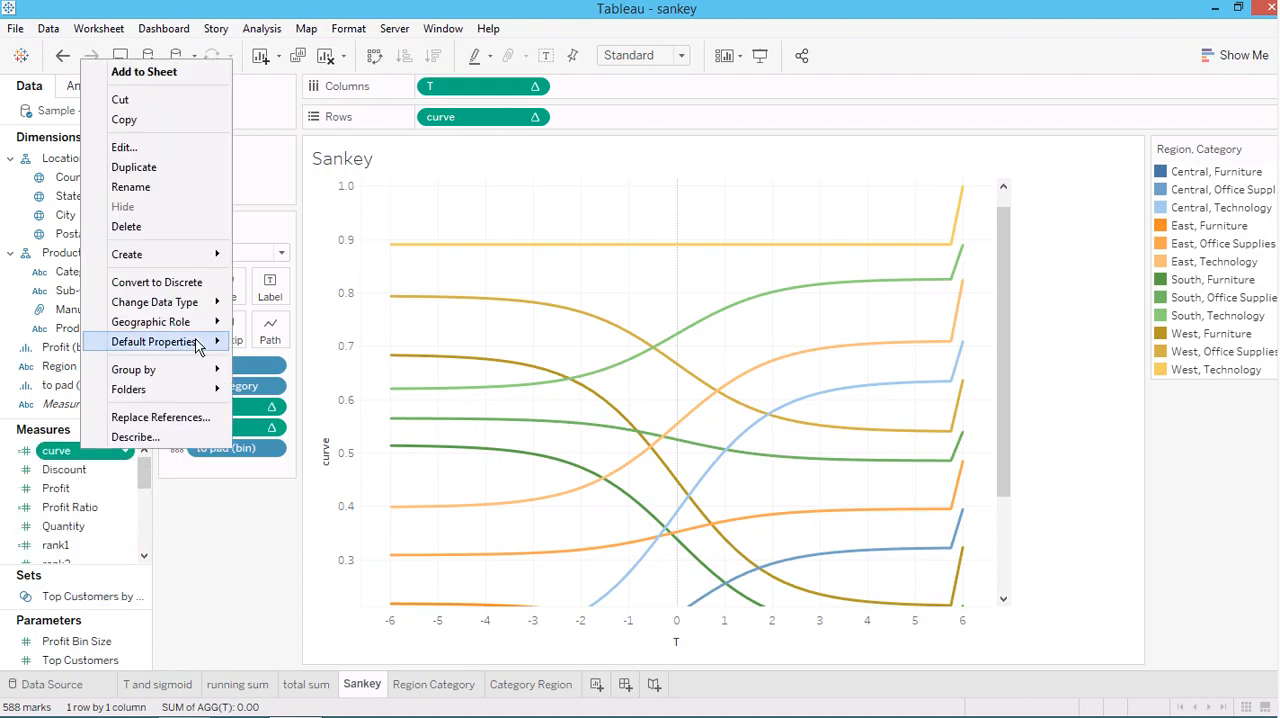
{"action": "left_click", "coordinate": [124, 146]}
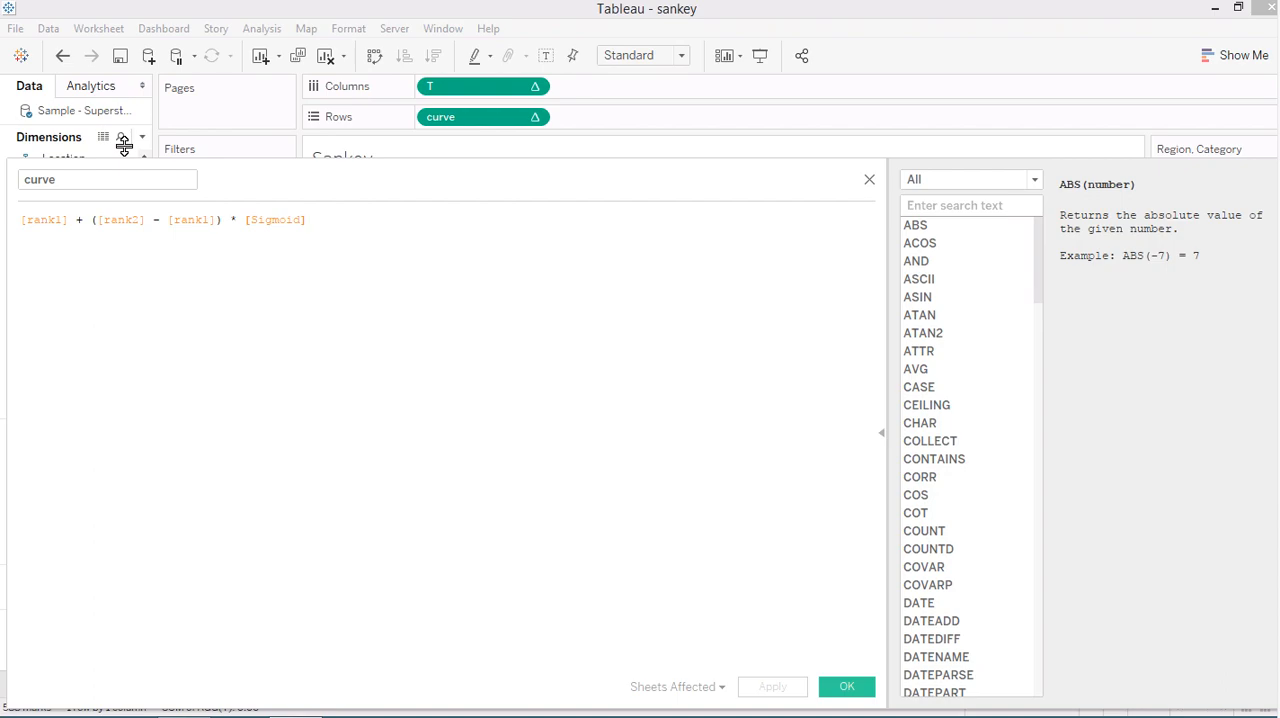
{"action": "left_click_drag", "start_coordinate": [245, 221], "coordinate": [333, 218]}
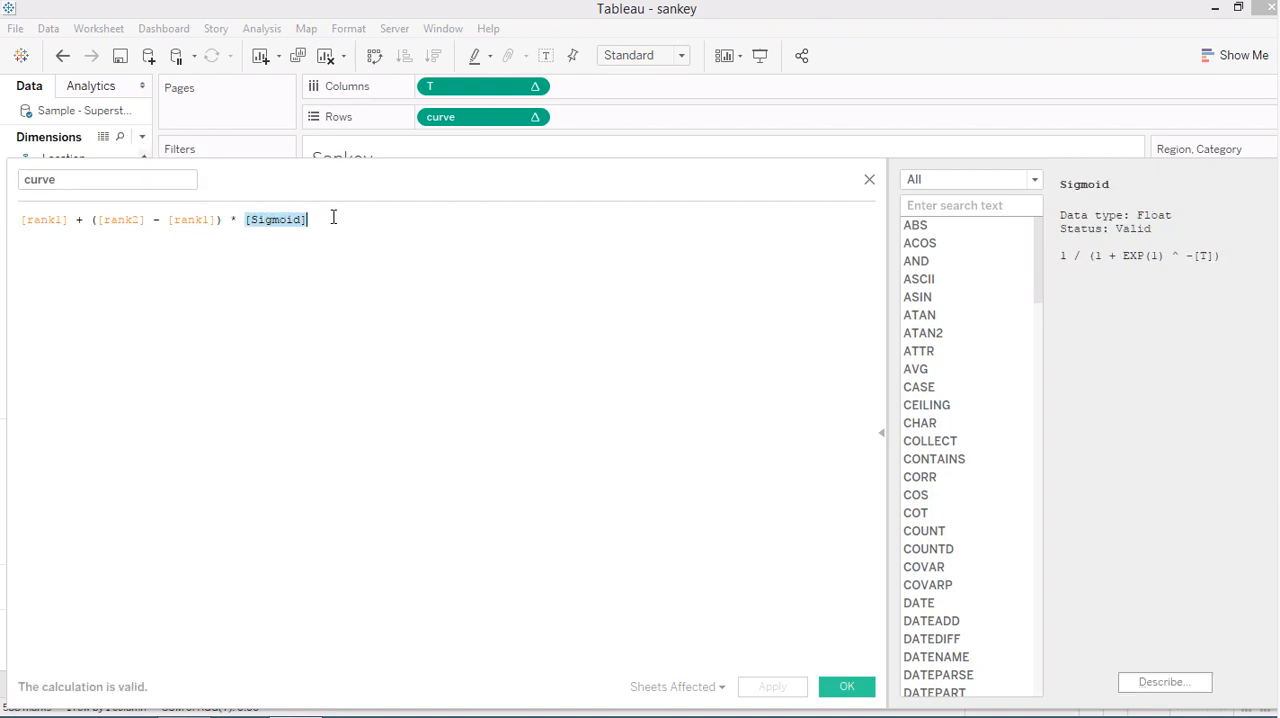
{"action": "left_click", "coordinate": [330, 235]}
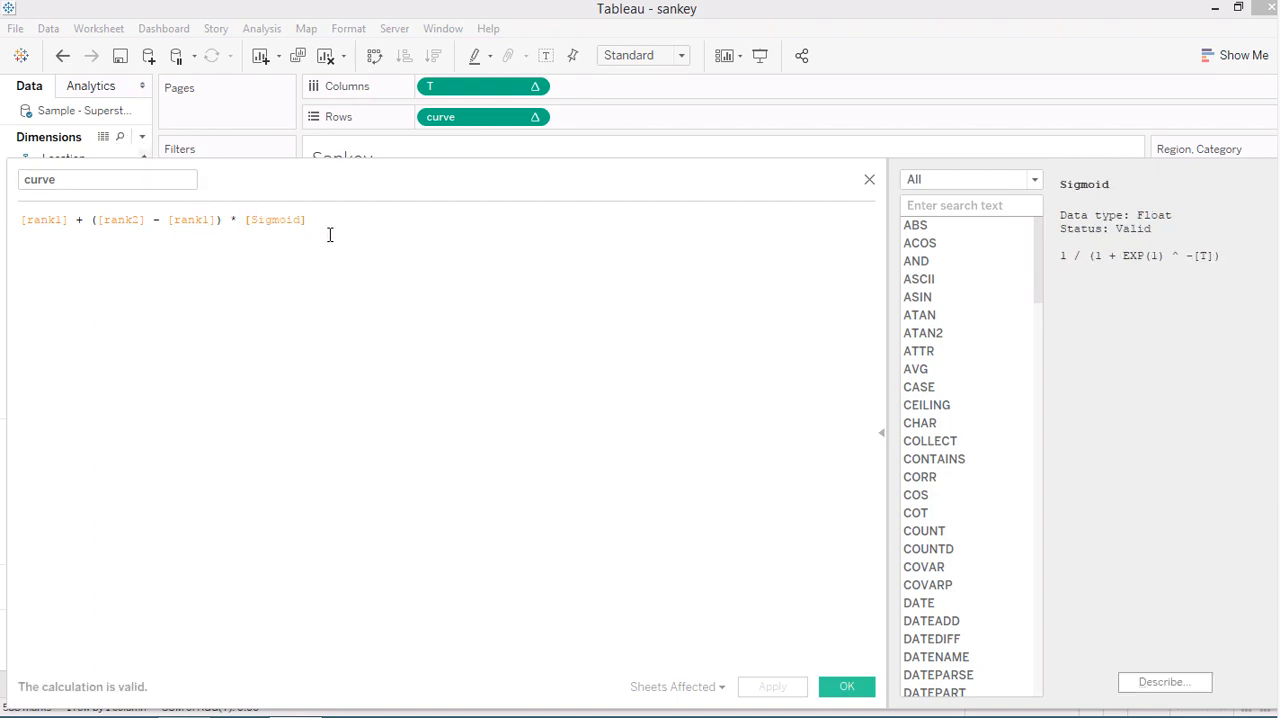
Review the rank1, rank2 and Sigmoid terms in the curve formula and close the calculation unchanged
{"action": "left_click_drag", "start_coordinate": [285, 219], "coordinate": [343, 215]}
{"action": "left_click", "coordinate": [342, 223]}
{"action": "left_click", "coordinate": [51, 220]}
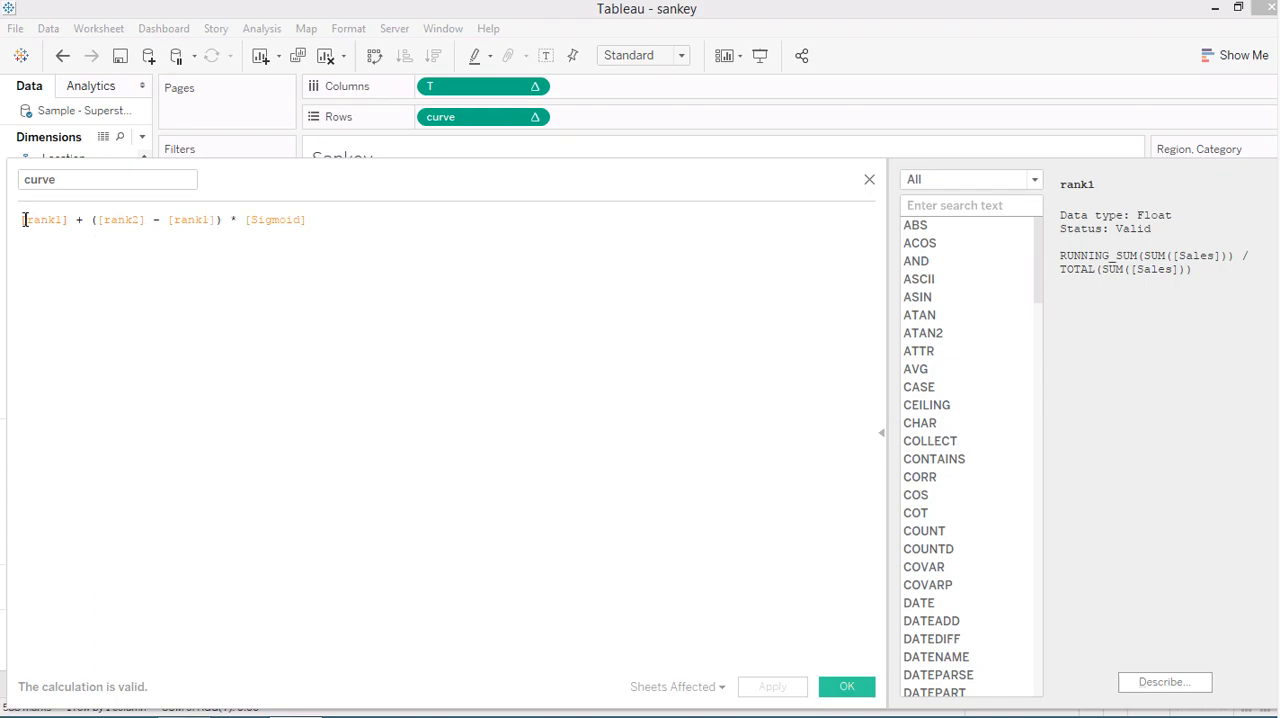
{"action": "left_click_drag", "start_coordinate": [23, 220], "coordinate": [207, 219]}
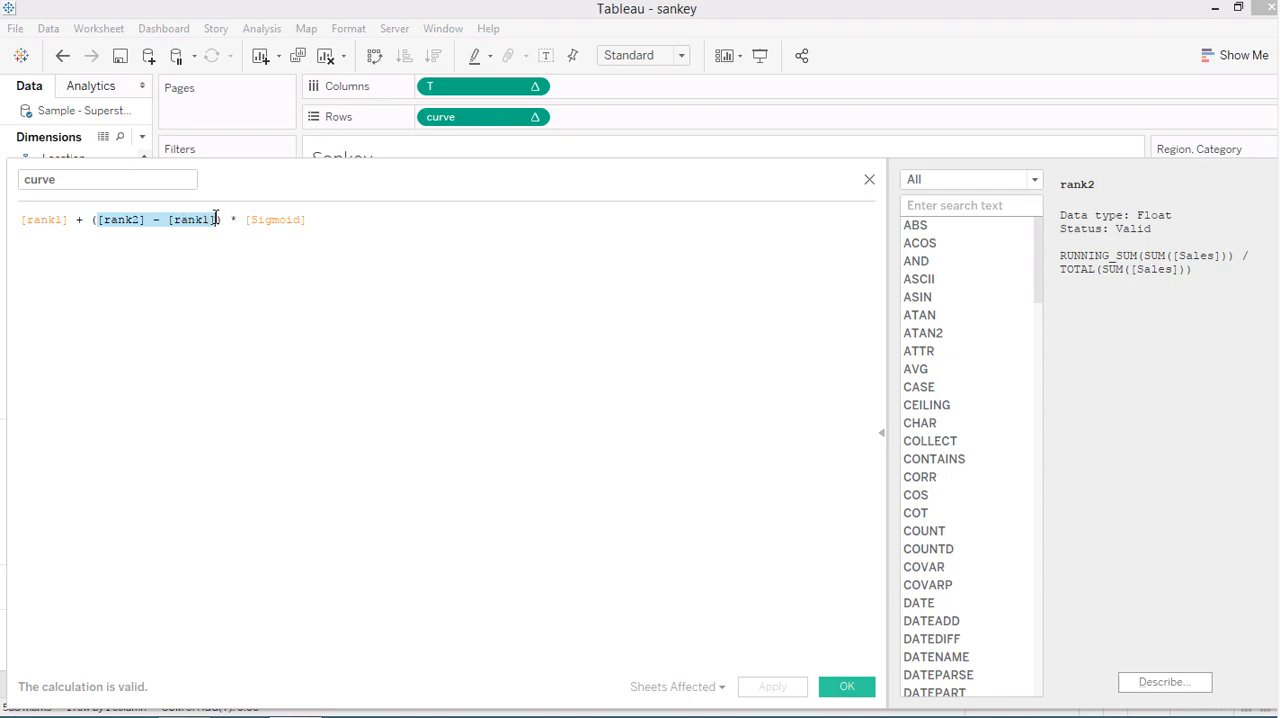
{"action": "left_click", "coordinate": [117, 228]}
{"action": "left_click", "coordinate": [271, 220]}
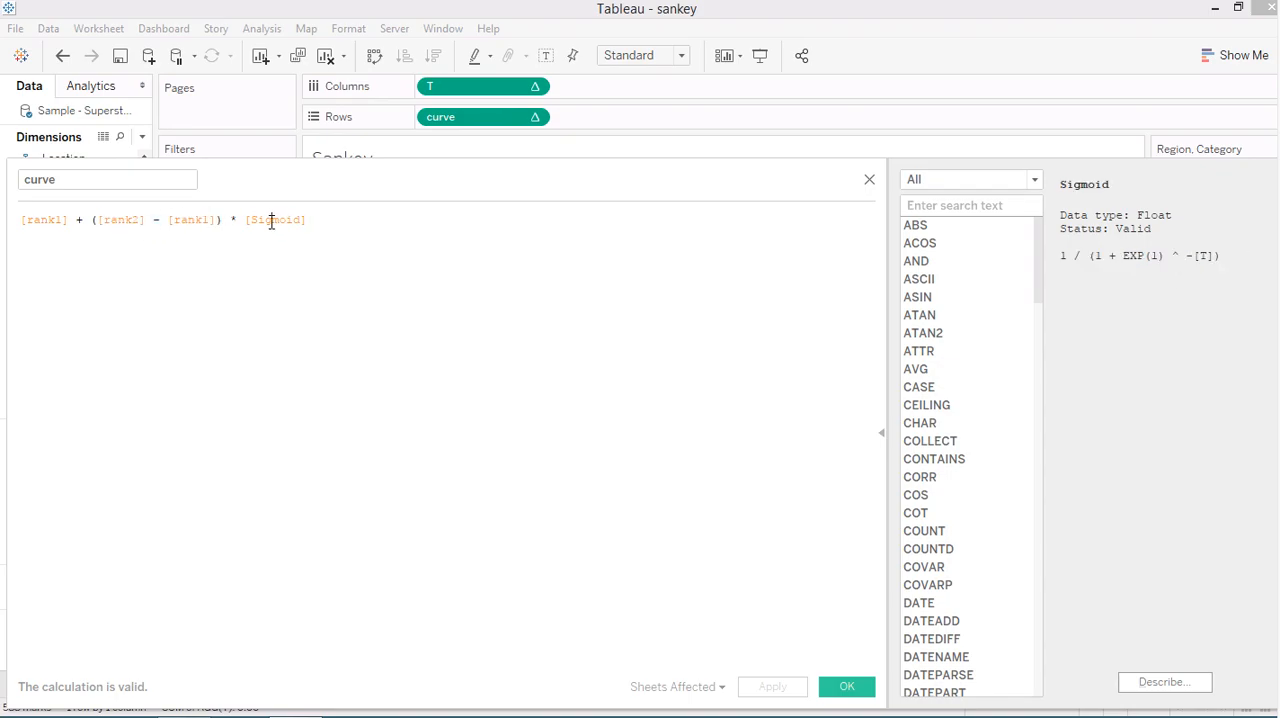
{"action": "left_click", "coordinate": [869, 180]}
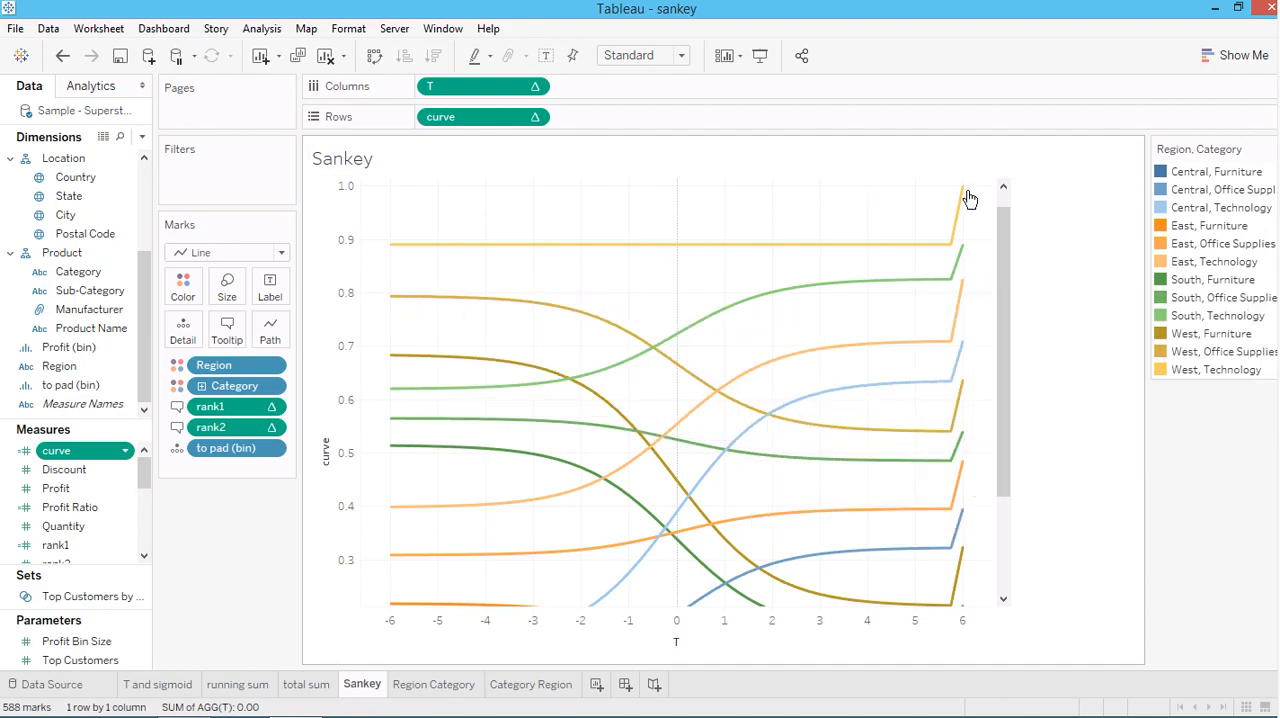
Examine the end points of the Sankey curves and compare the Region Category and Category Region worksheets
{"action": "mouse_move", "coordinate": [955, 316]}
{"action": "left_click", "coordinate": [436, 686]}
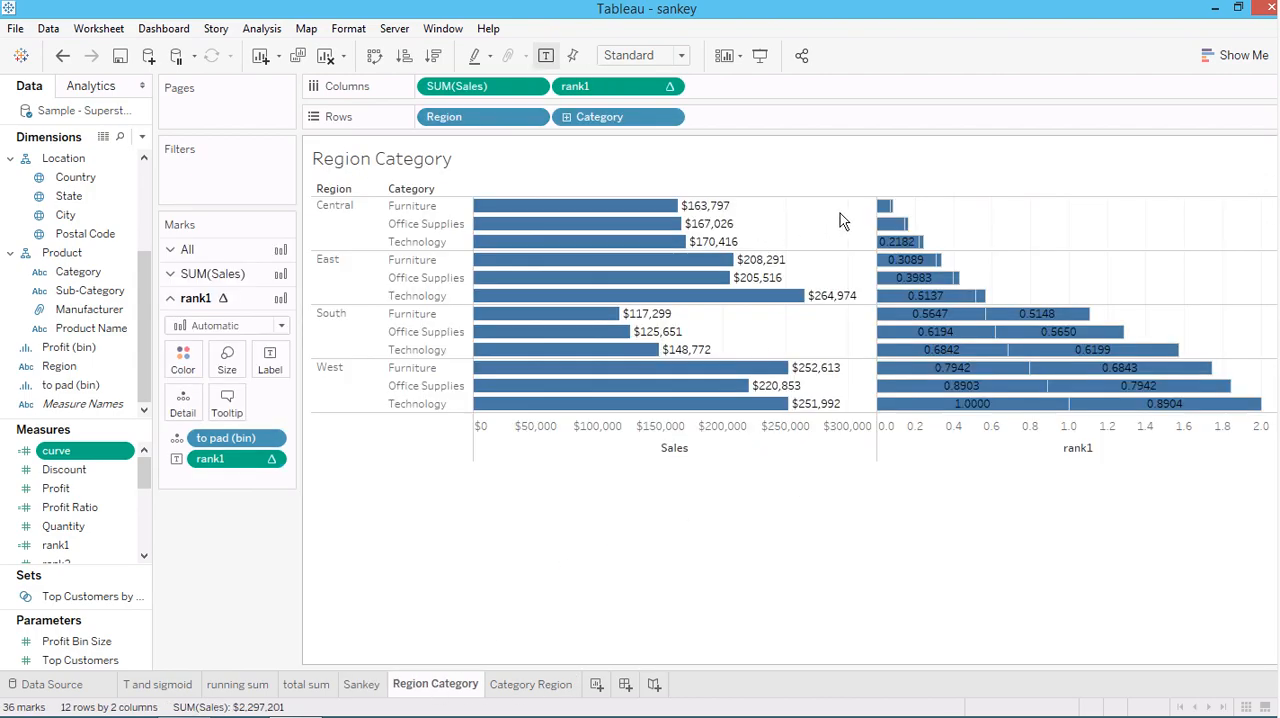
{"action": "left_click", "coordinate": [555, 688]}
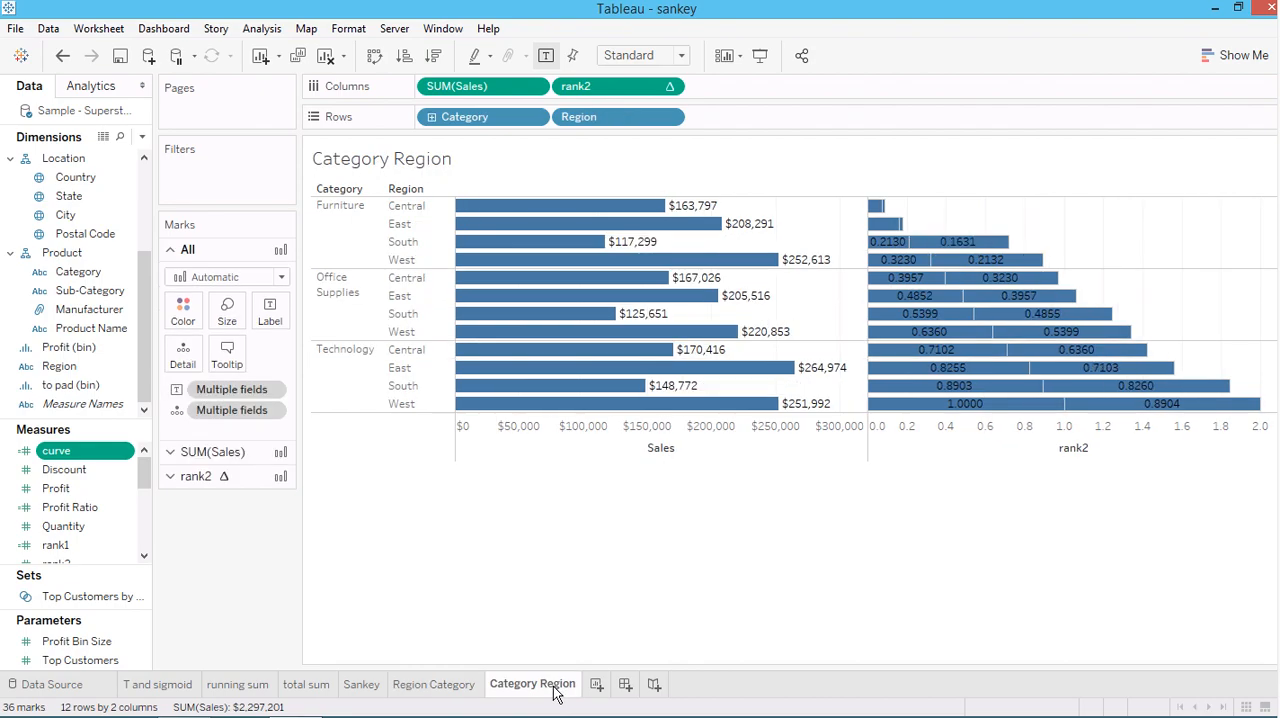
On the Sankey worksheet, select the West, Office Supplies point at T -5.50 and compare its rank1 with the Region Category worksheet
{"action": "left_click", "coordinate": [362, 685]}
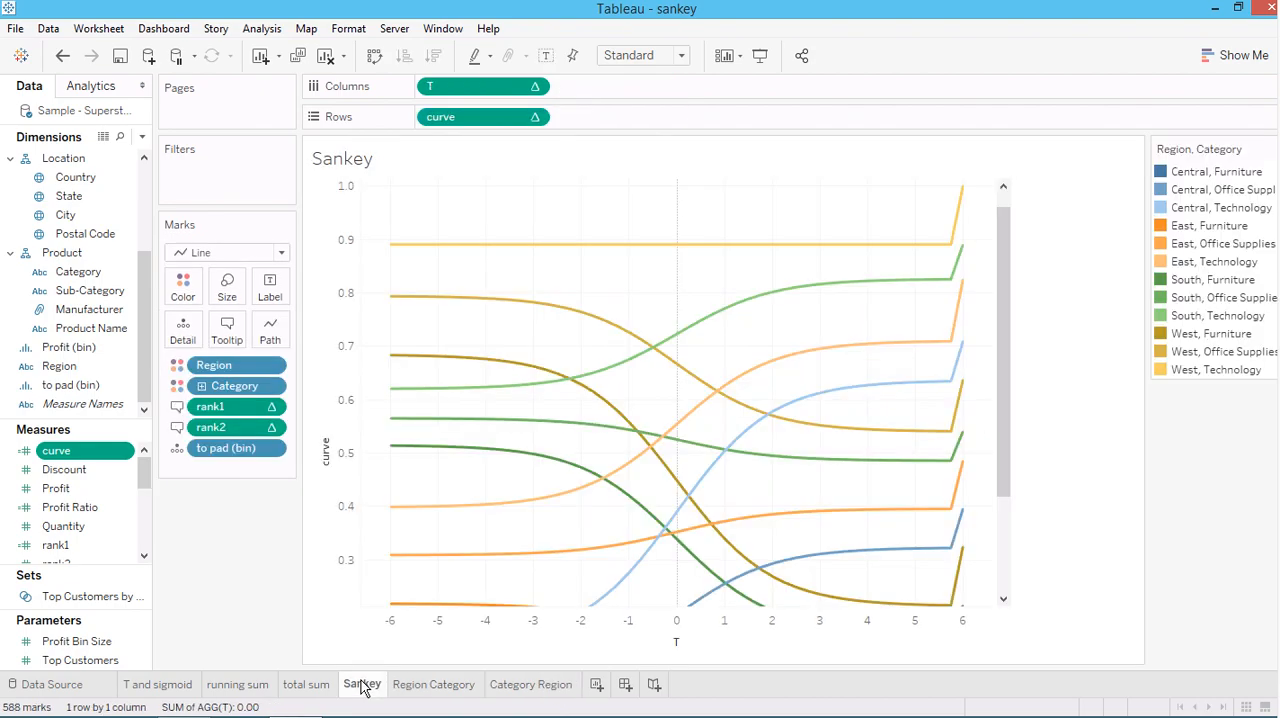
{"action": "left_click", "coordinate": [412, 305]}
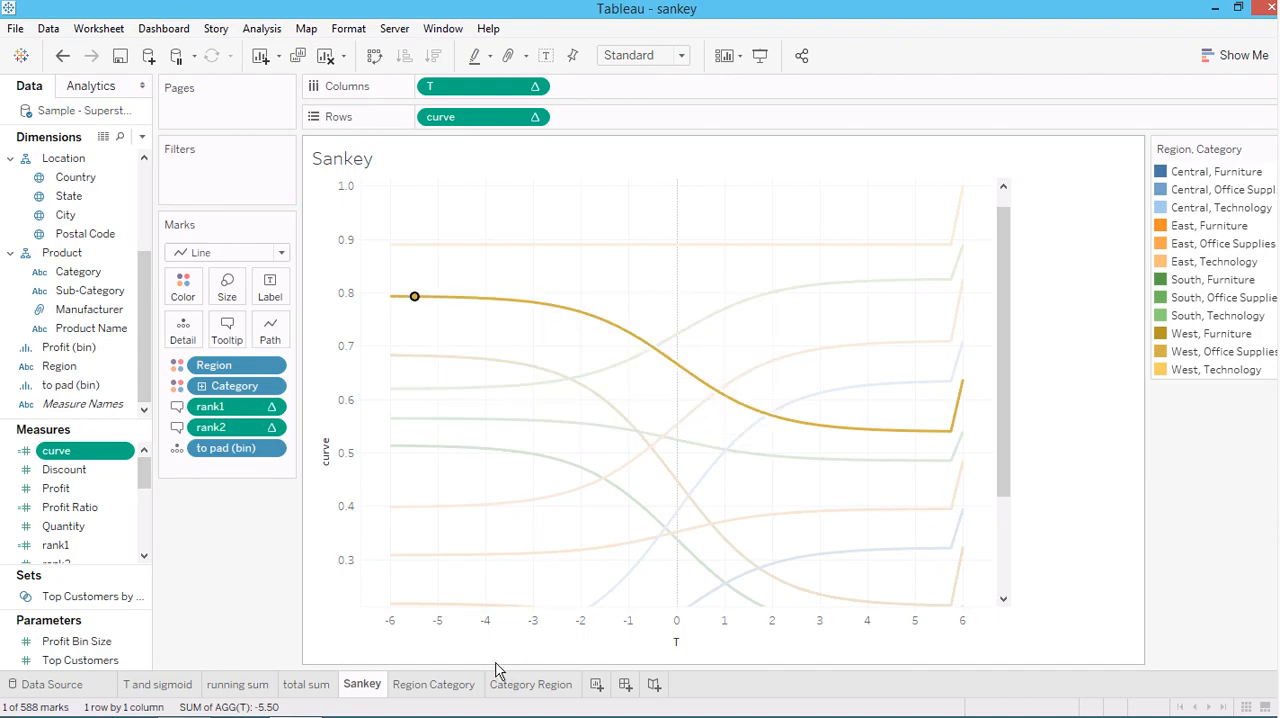
{"action": "mouse_move", "coordinate": [447, 688]}
{"action": "mouse_move", "coordinate": [415, 303]}
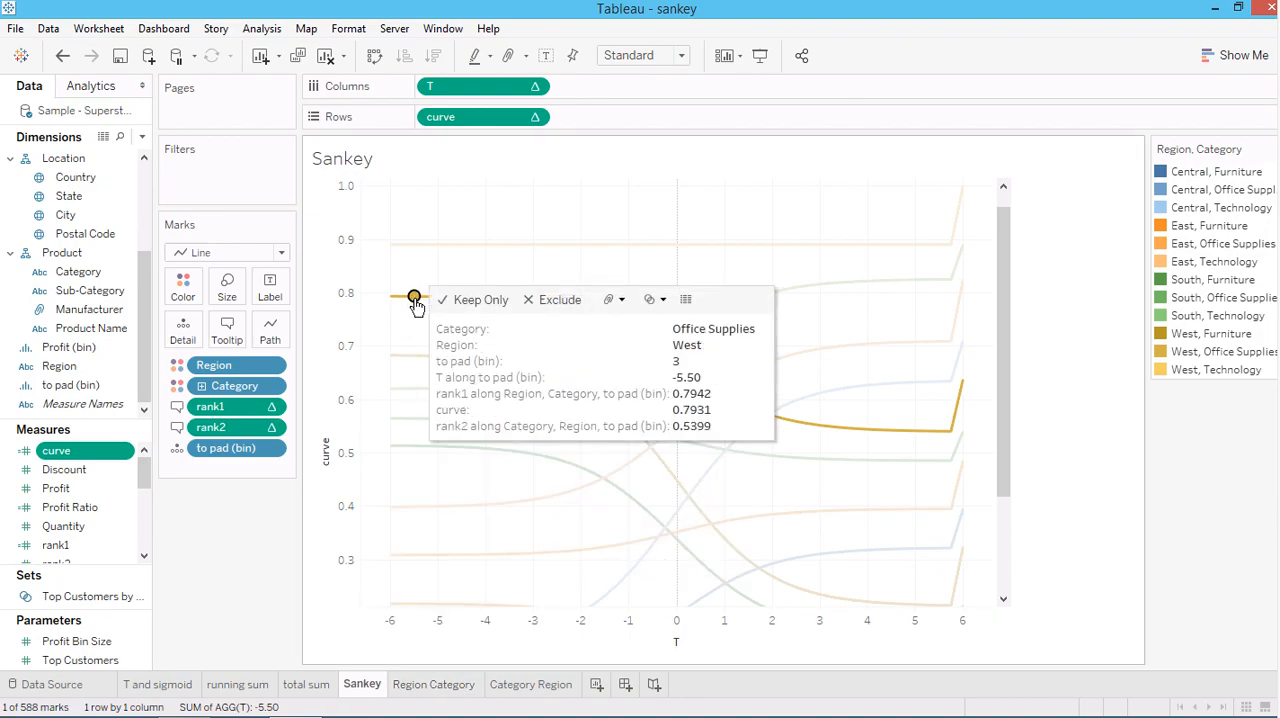
{"action": "left_click", "coordinate": [436, 684]}
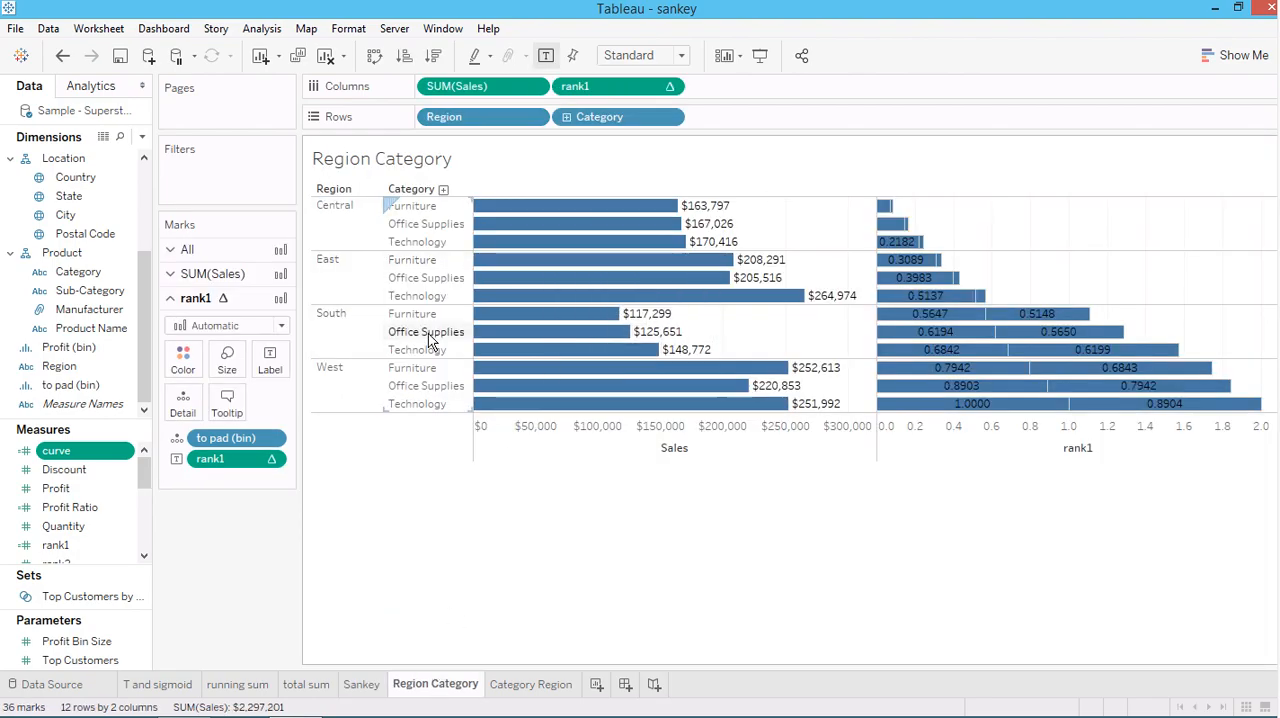
{"action": "left_click", "coordinate": [362, 684]}
{"action": "mouse_move", "coordinate": [414, 299]}
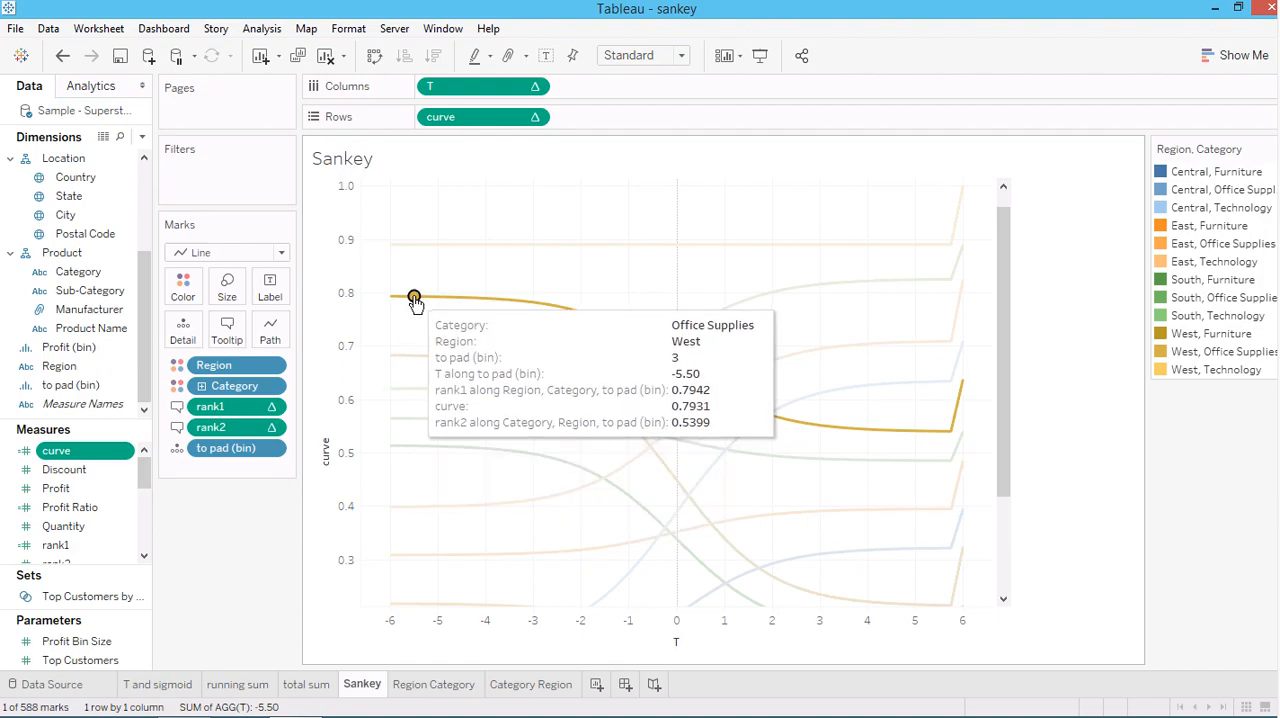
On the Region Category worksheet, highlight the West, Office Supplies row and inspect its rank1 and Sales bars
{"action": "left_click", "coordinate": [428, 692]}
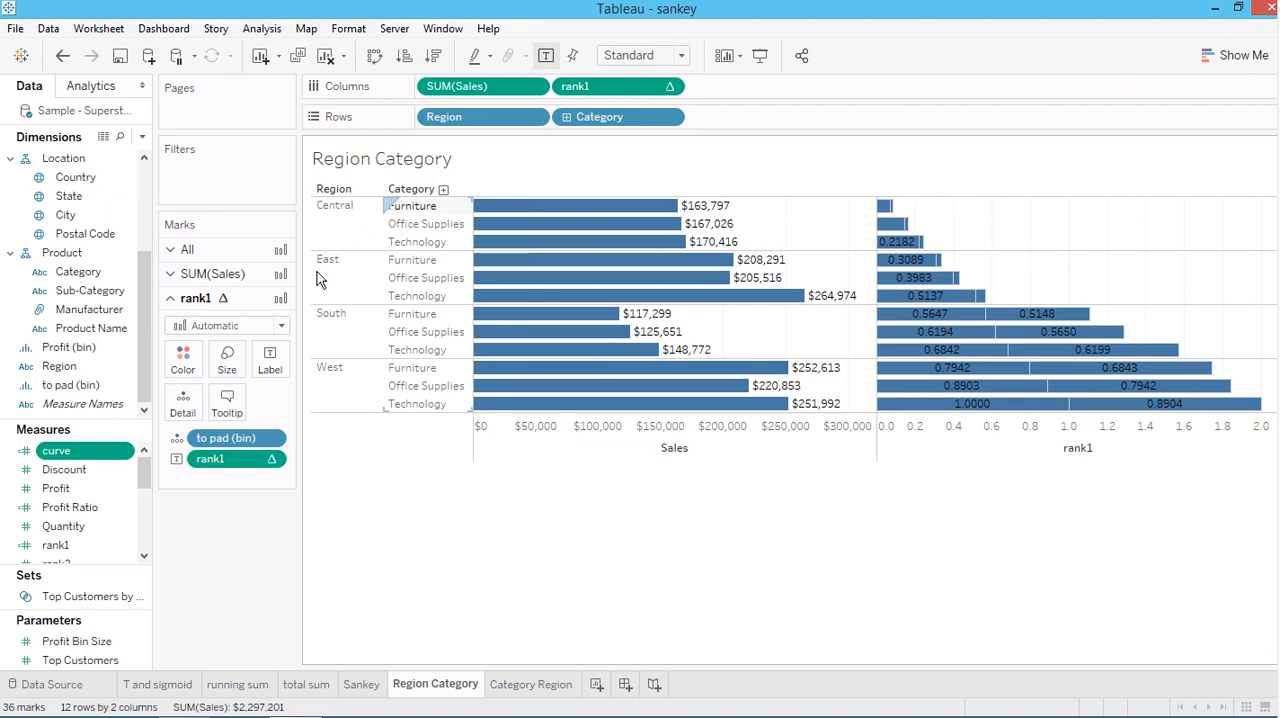
{"action": "left_click", "coordinate": [421, 387]}
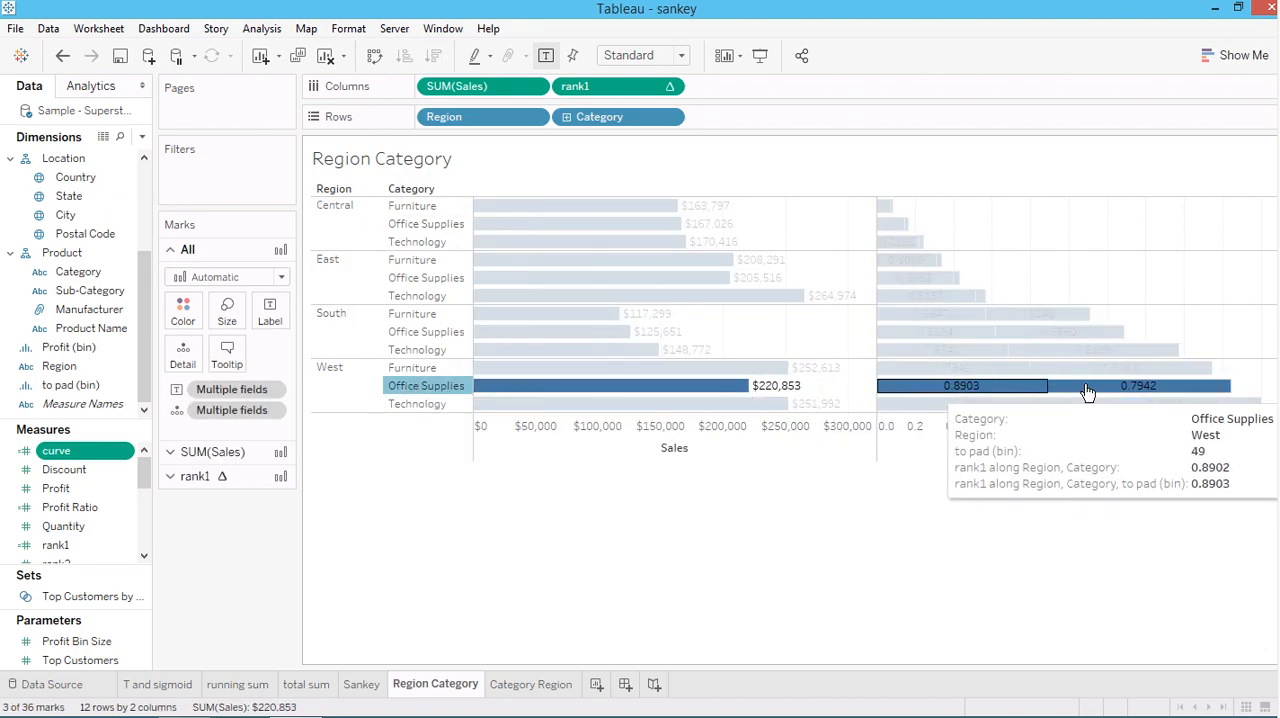
{"action": "mouse_move", "coordinate": [1115, 392]}
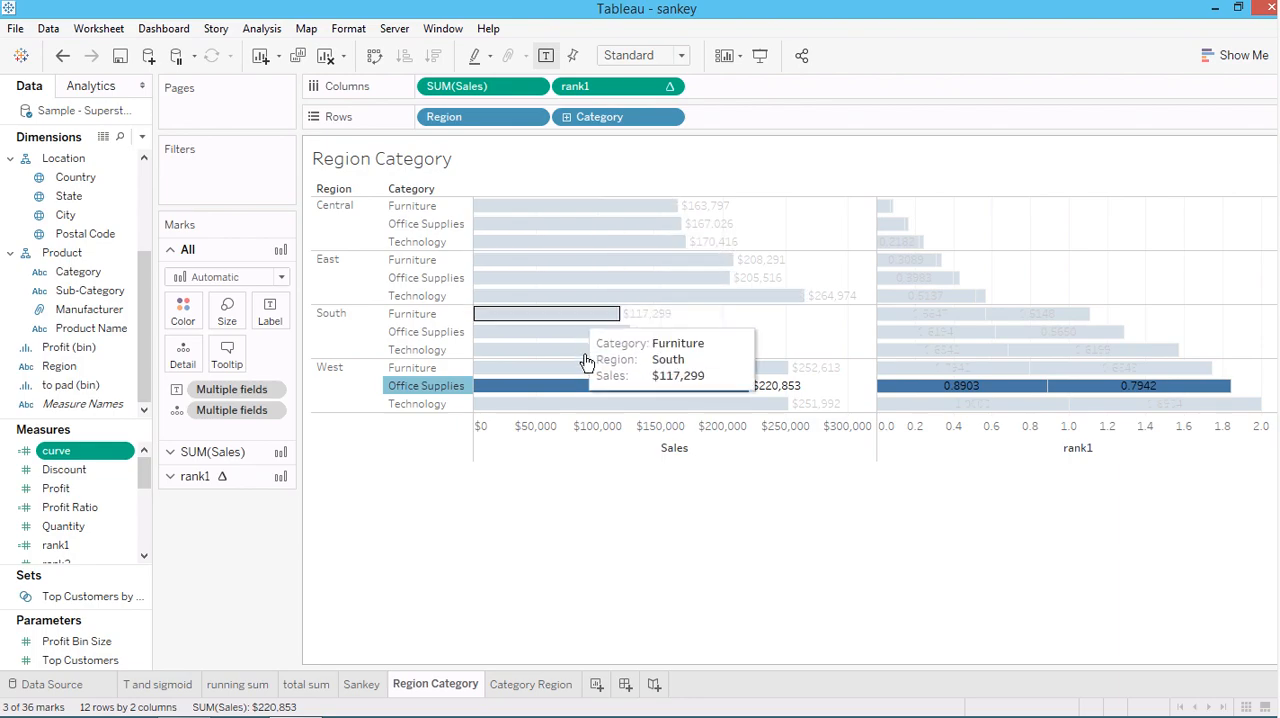
{"action": "mouse_move", "coordinate": [595, 390]}
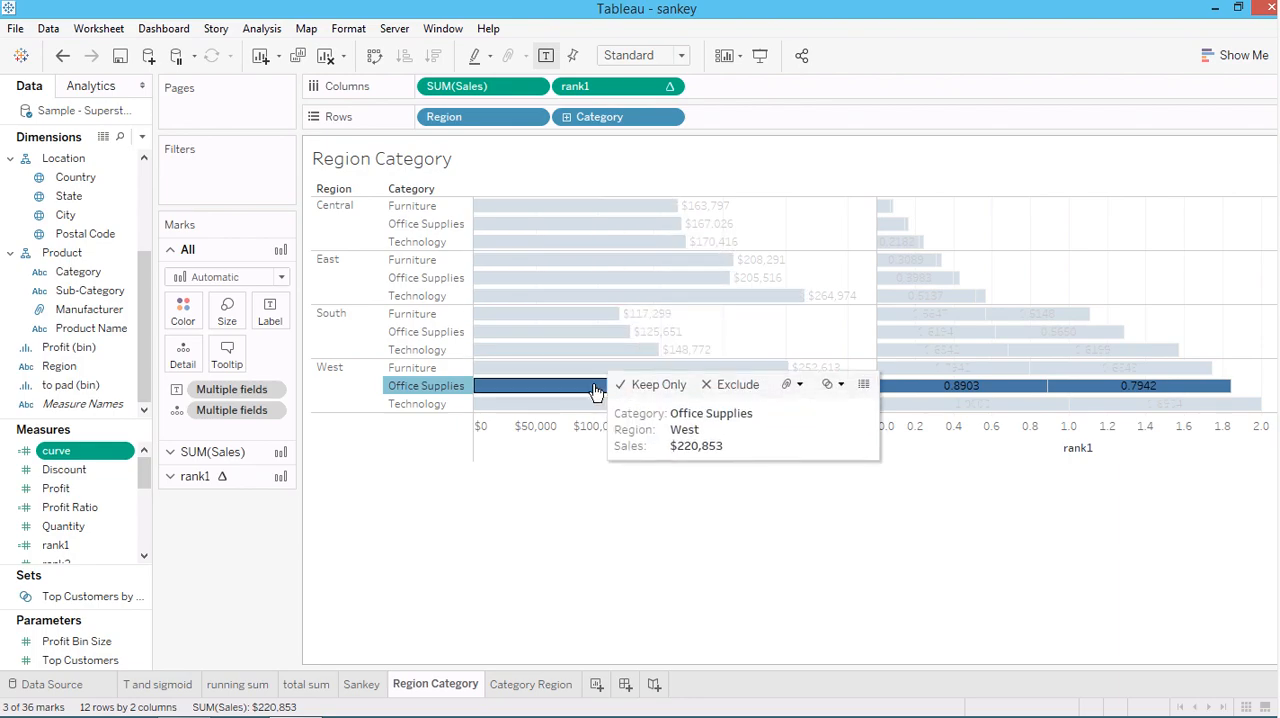
{"action": "mouse_move", "coordinate": [527, 213]}
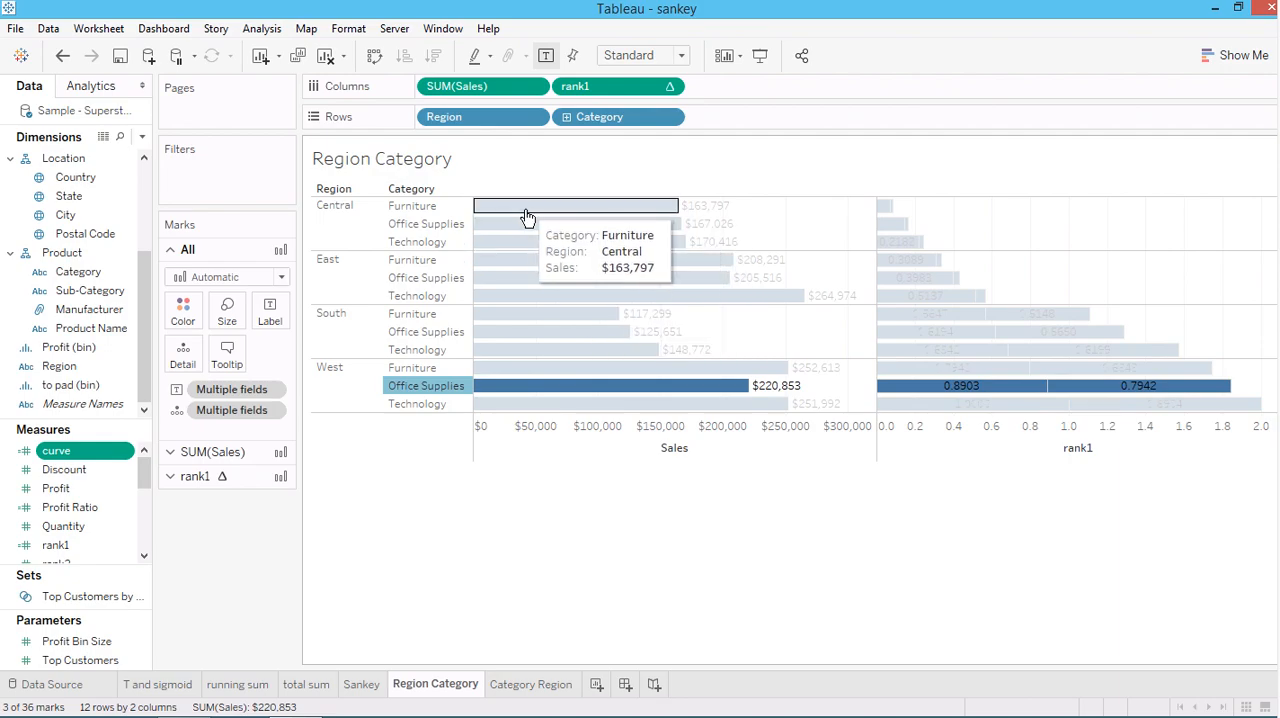
{"action": "mouse_move", "coordinate": [517, 386]}
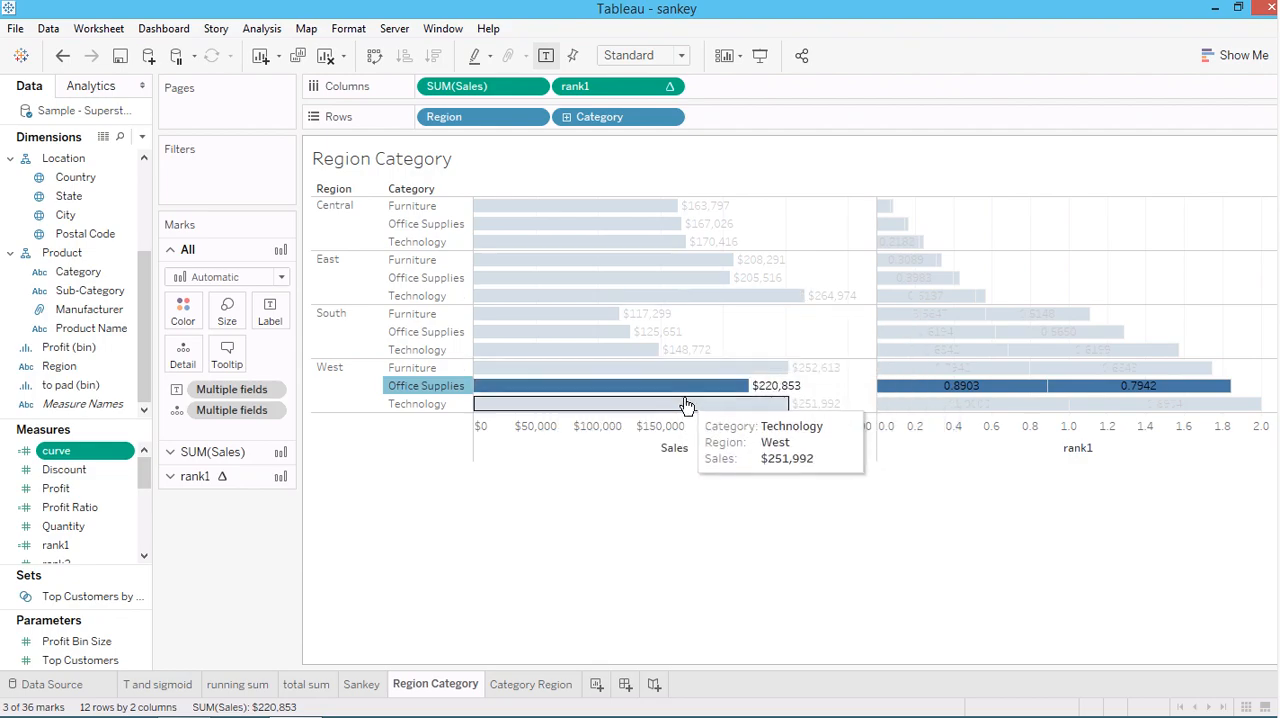
Check the total sum worksheet and inspect both rank1 segments of West, Office Supplies on the Region Category worksheet
{"action": "left_click", "coordinate": [307, 685]}
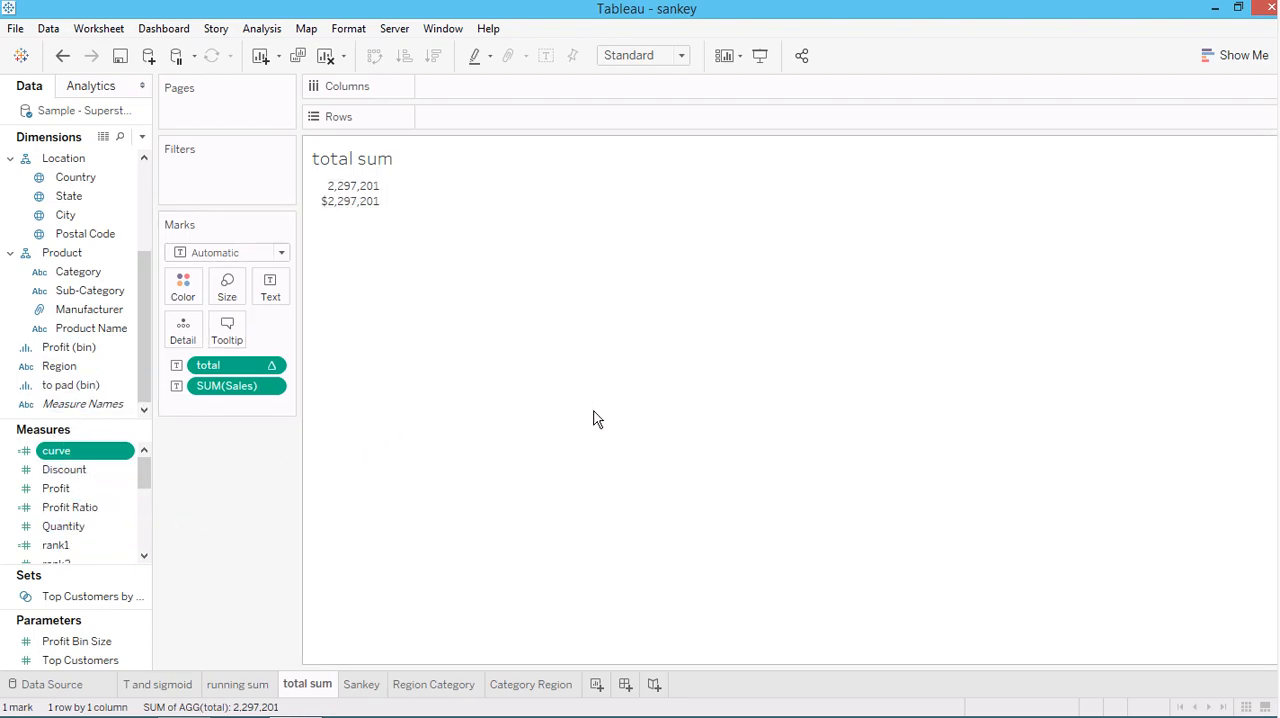
{"action": "left_click", "coordinate": [368, 686]}
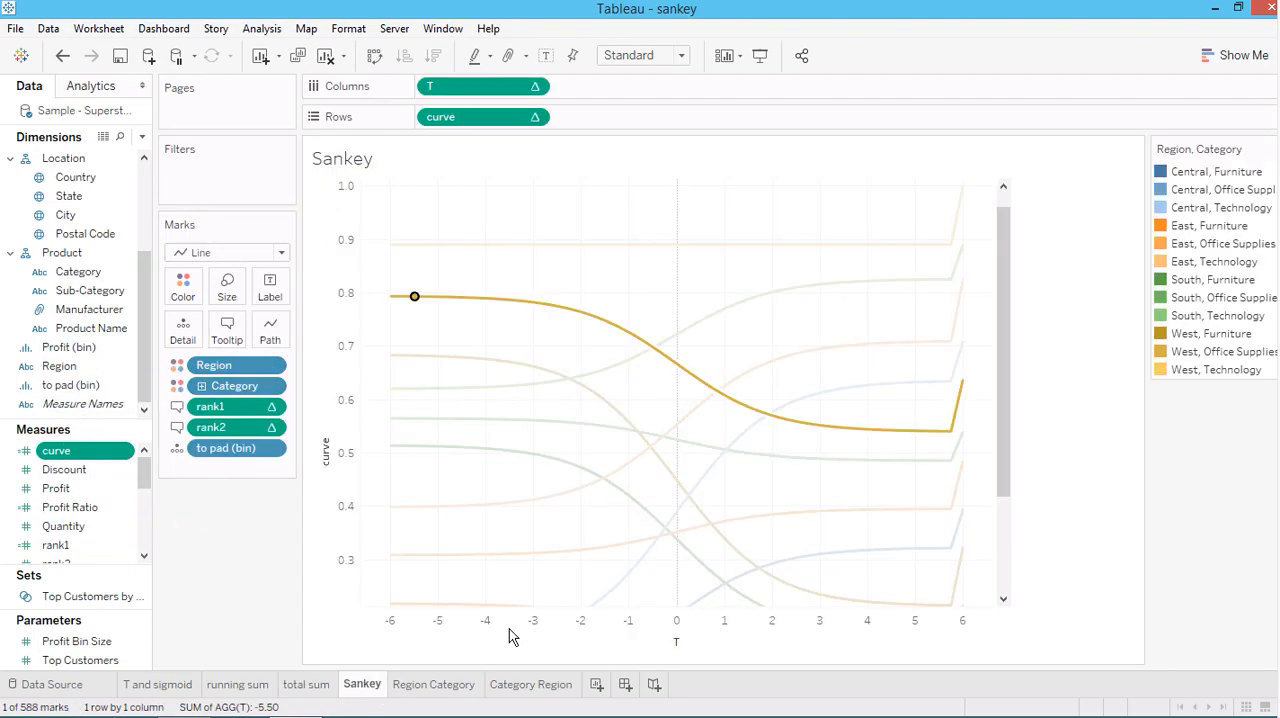
{"action": "left_click", "coordinate": [420, 686]}
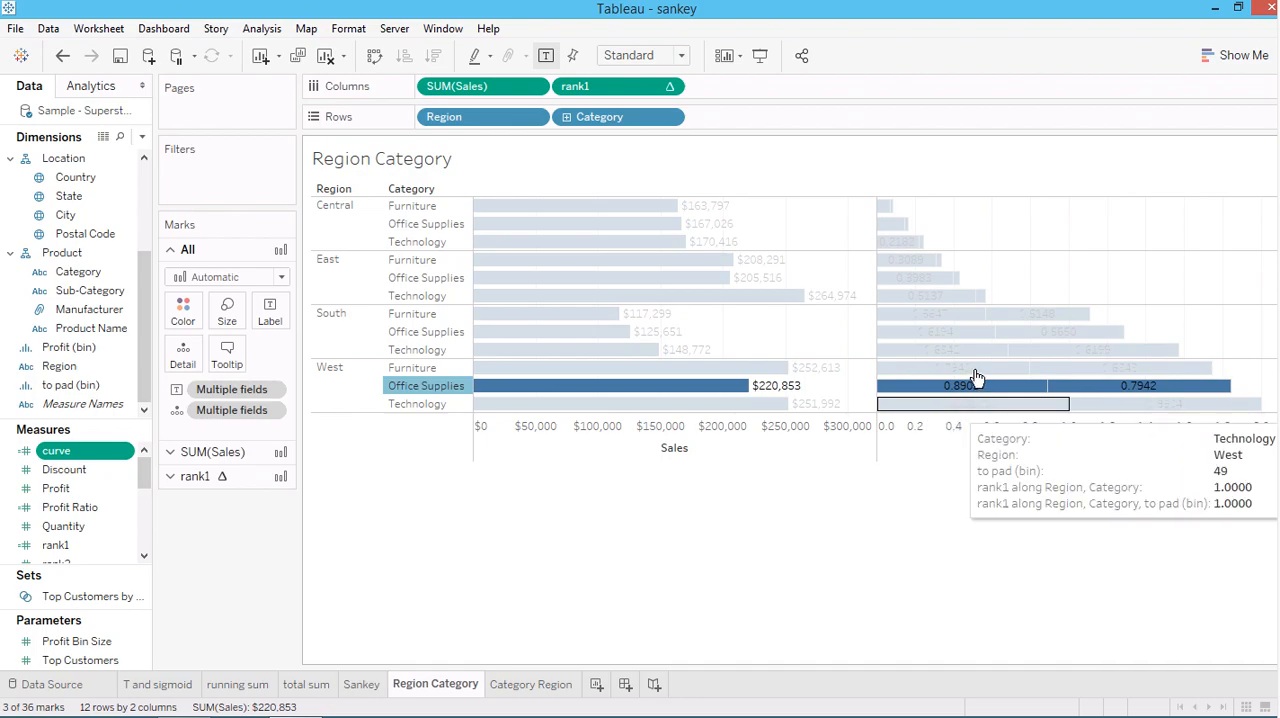
{"action": "mouse_move", "coordinate": [975, 397]}
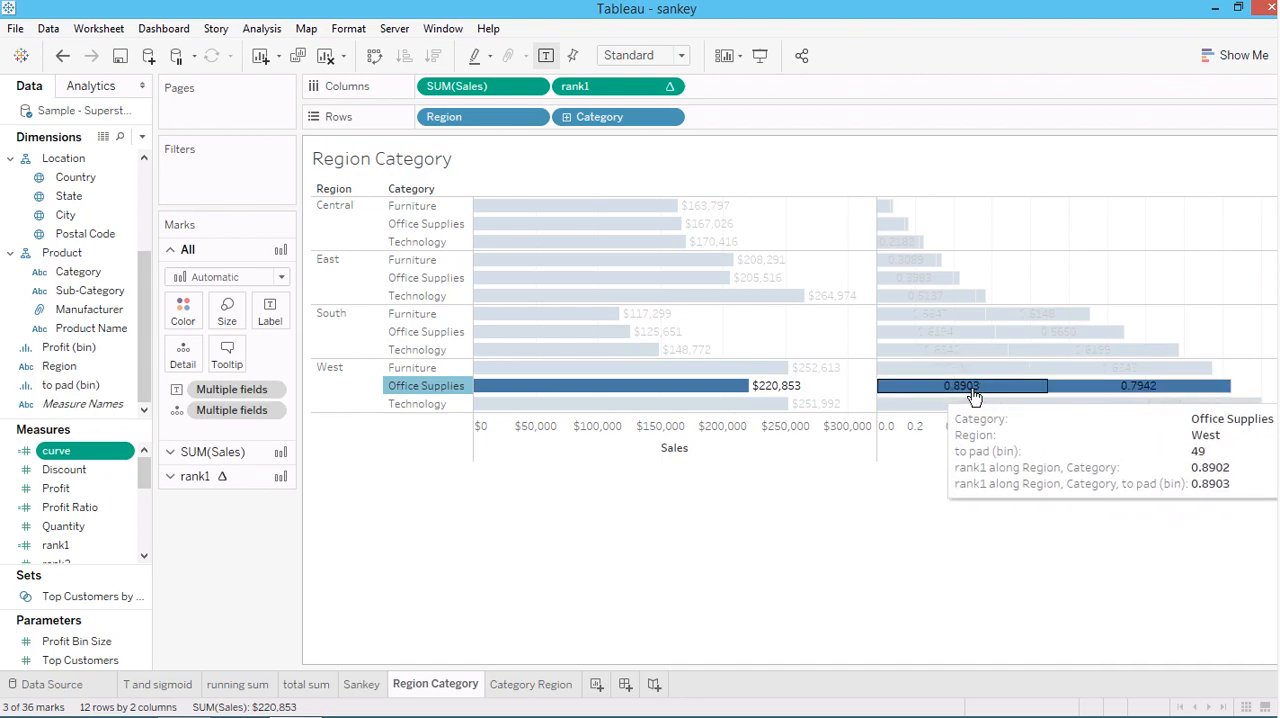
{"action": "mouse_move", "coordinate": [1050, 389]}
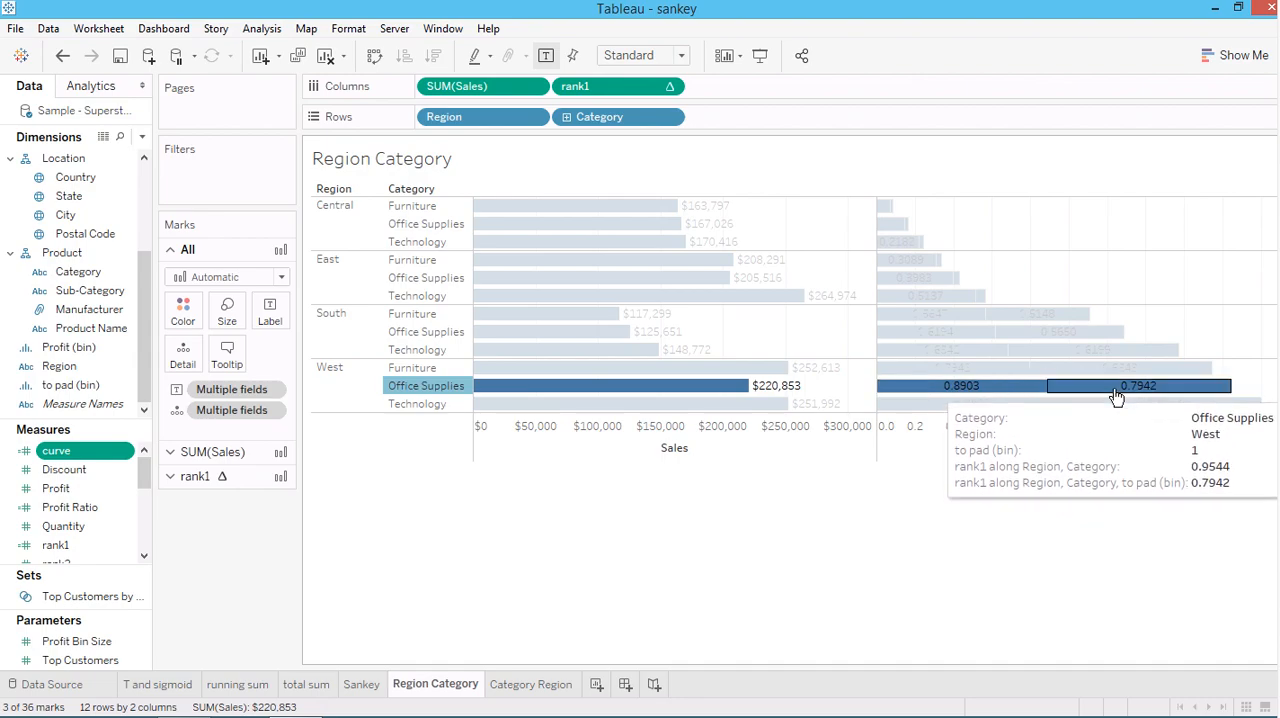
{"action": "mouse_move", "coordinate": [1115, 392]}
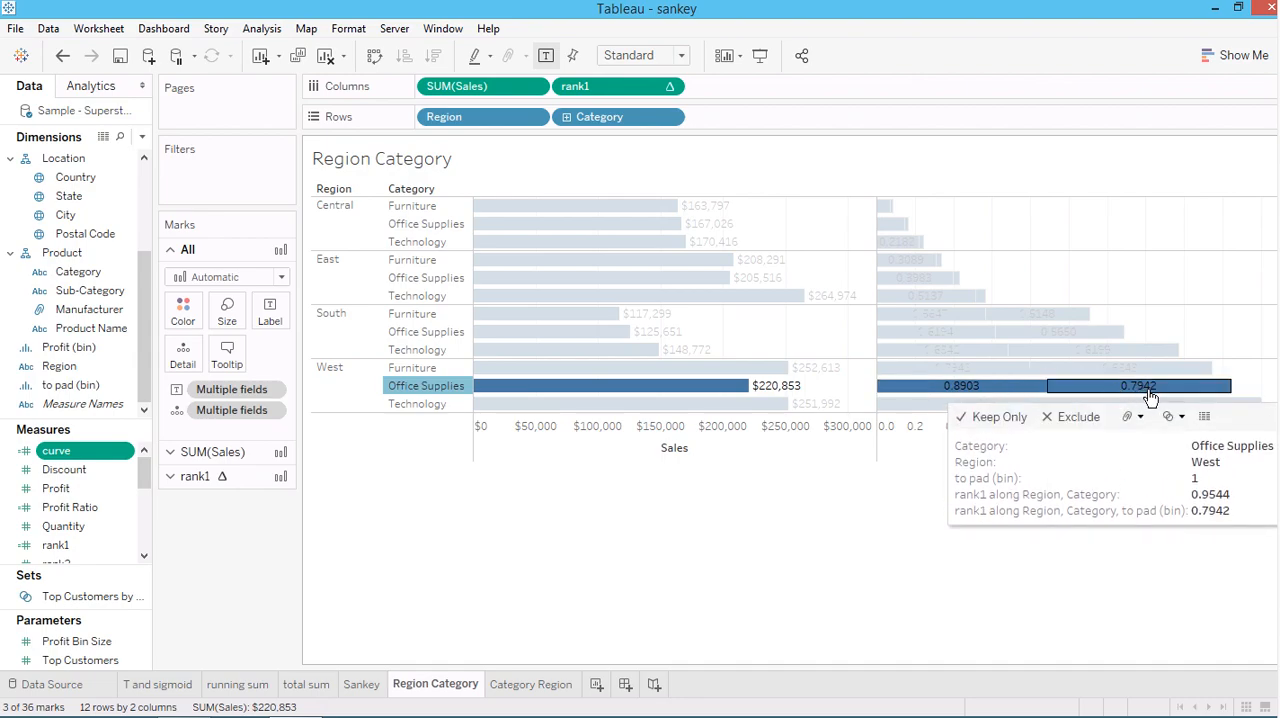
On the Category Region worksheet, highlight the Office Supplies, West row and inspect both of its rank2 segments
{"action": "left_click", "coordinate": [537, 686]}
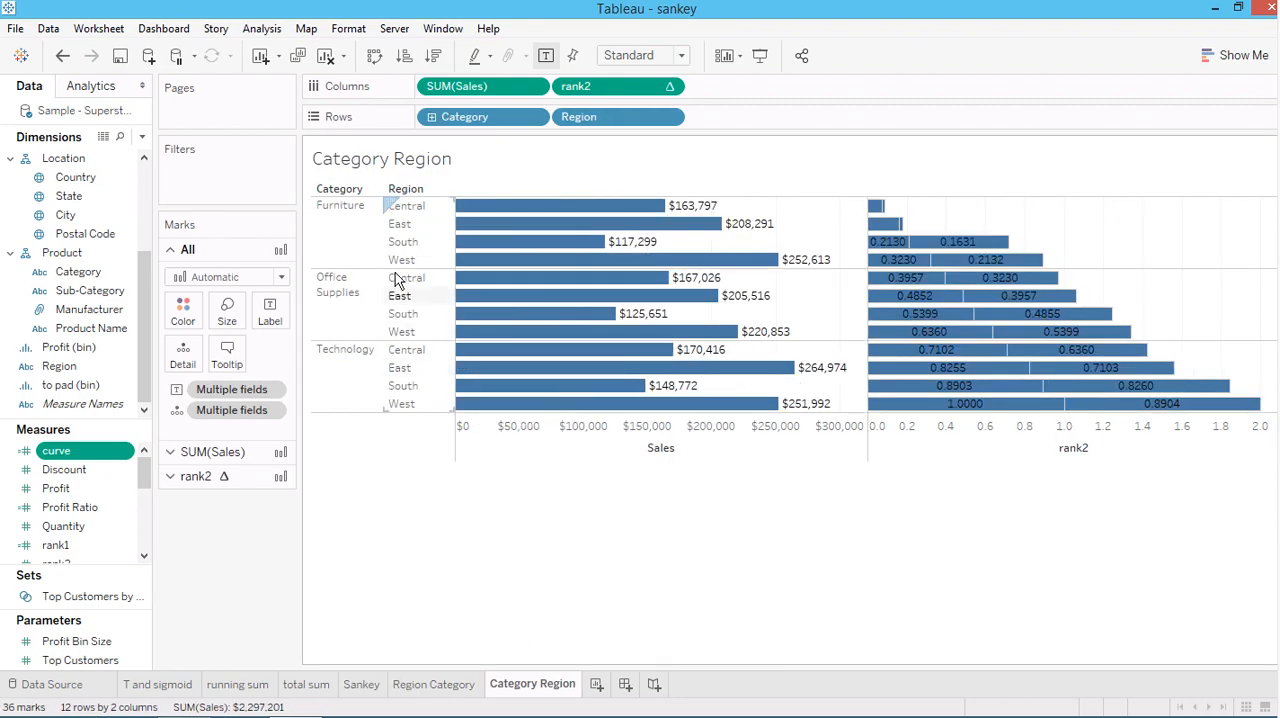
{"action": "left_click", "coordinate": [400, 332]}
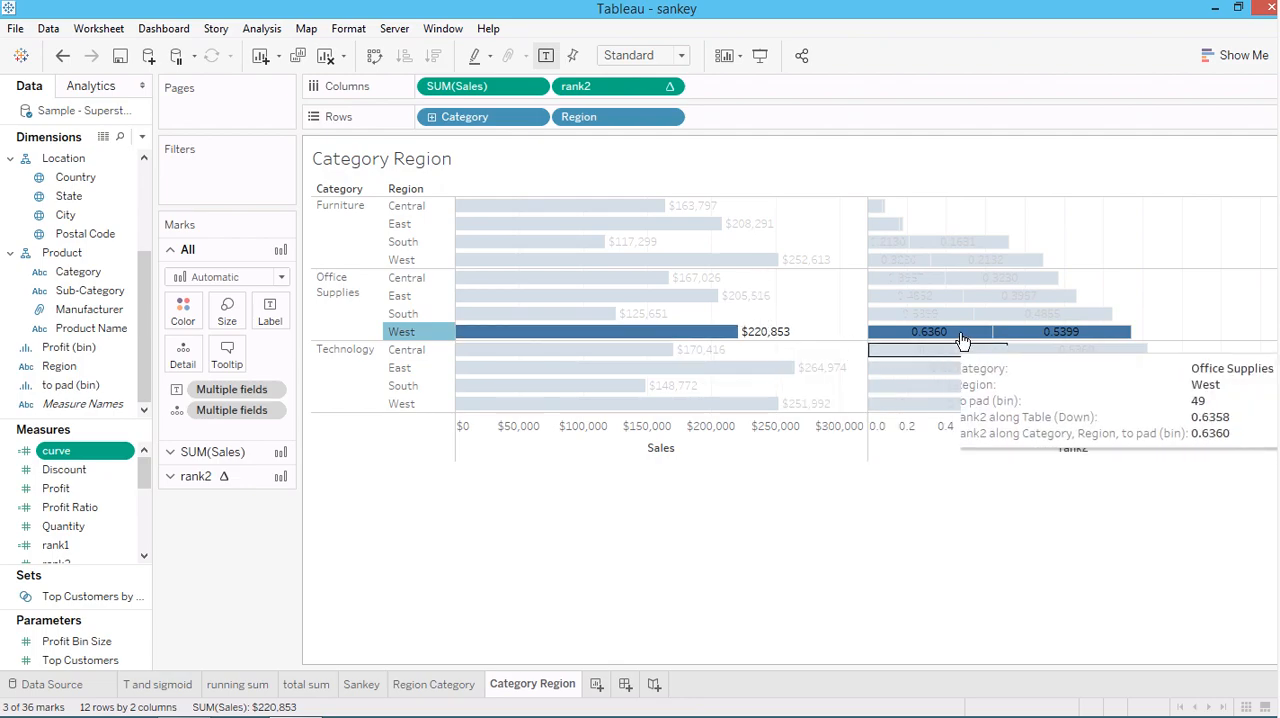
{"action": "mouse_move", "coordinate": [1036, 340]}
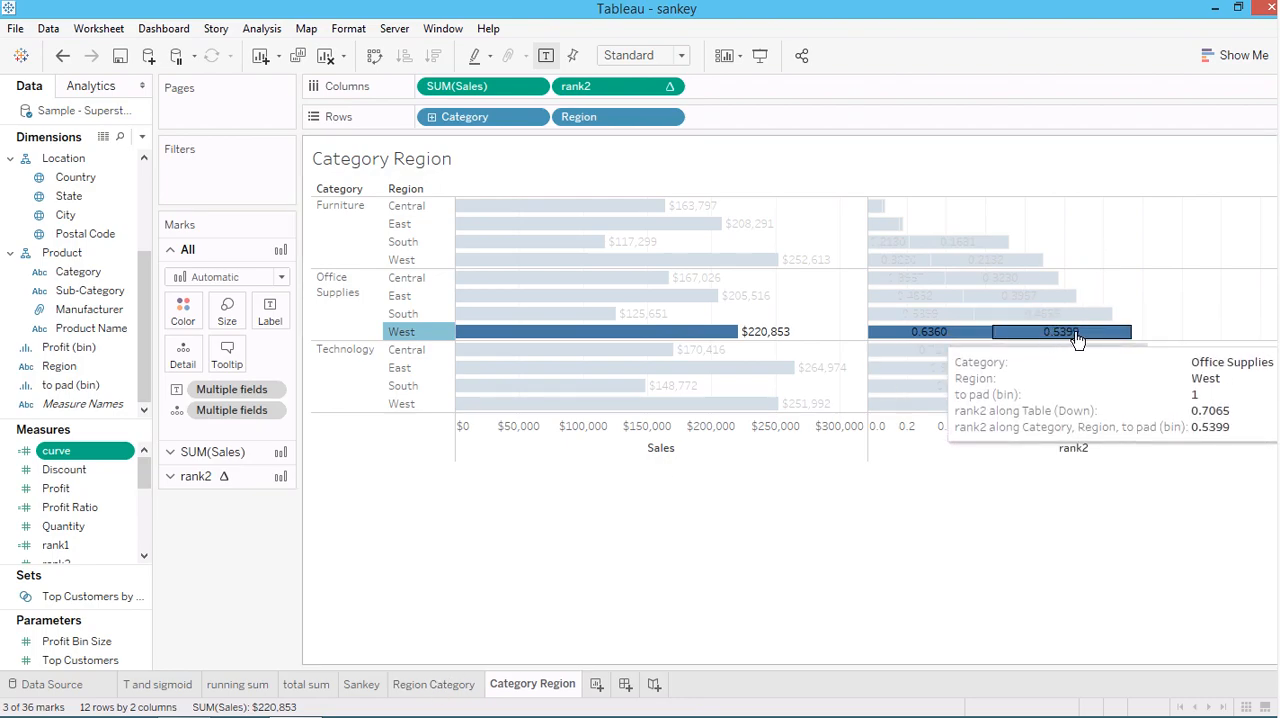
Recheck the Region Category worksheet and inspect the start of the West, Office Supplies curve on the Sankey worksheet
{"action": "left_click", "coordinate": [428, 684]}
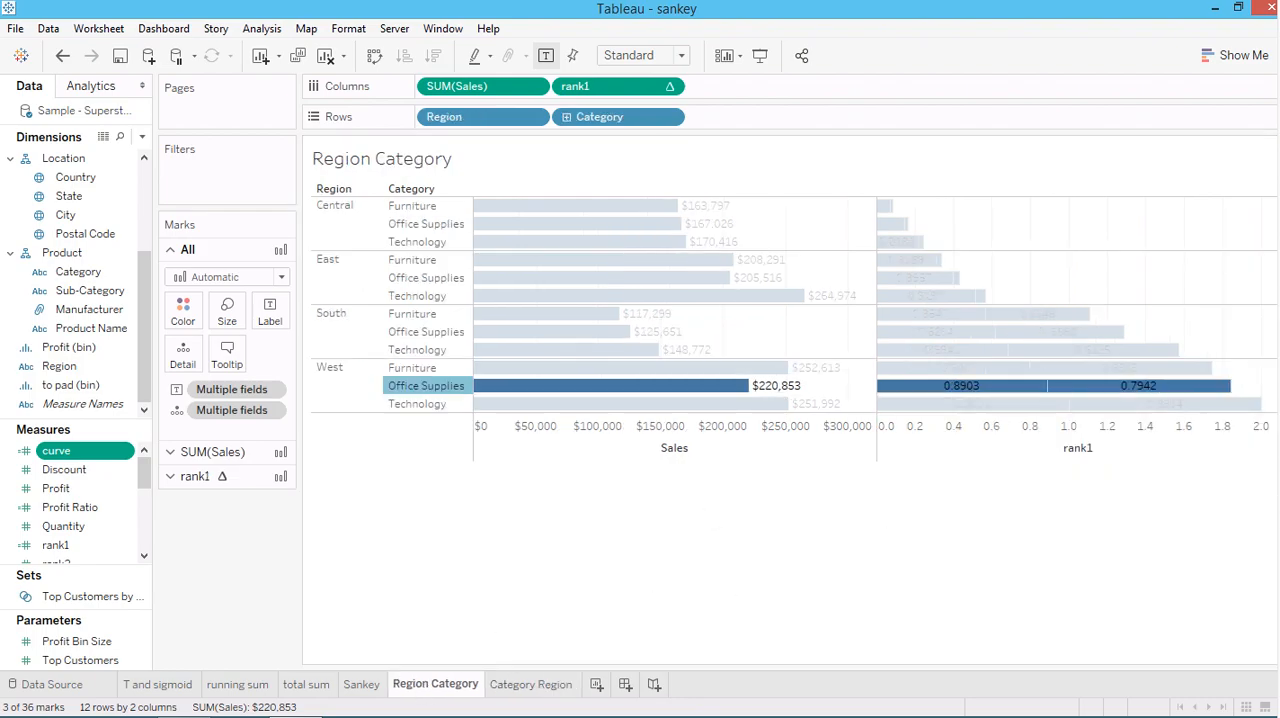
{"action": "left_click", "coordinate": [372, 690]}
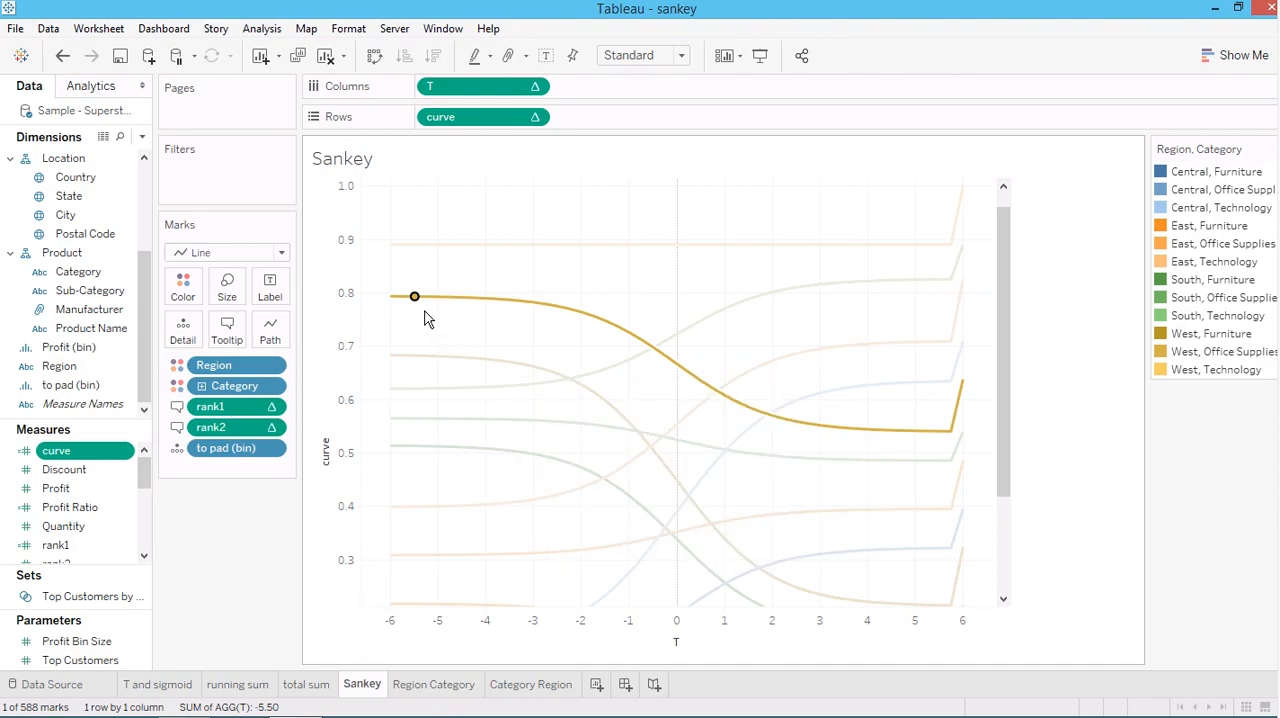
{"action": "mouse_move", "coordinate": [416, 303]}
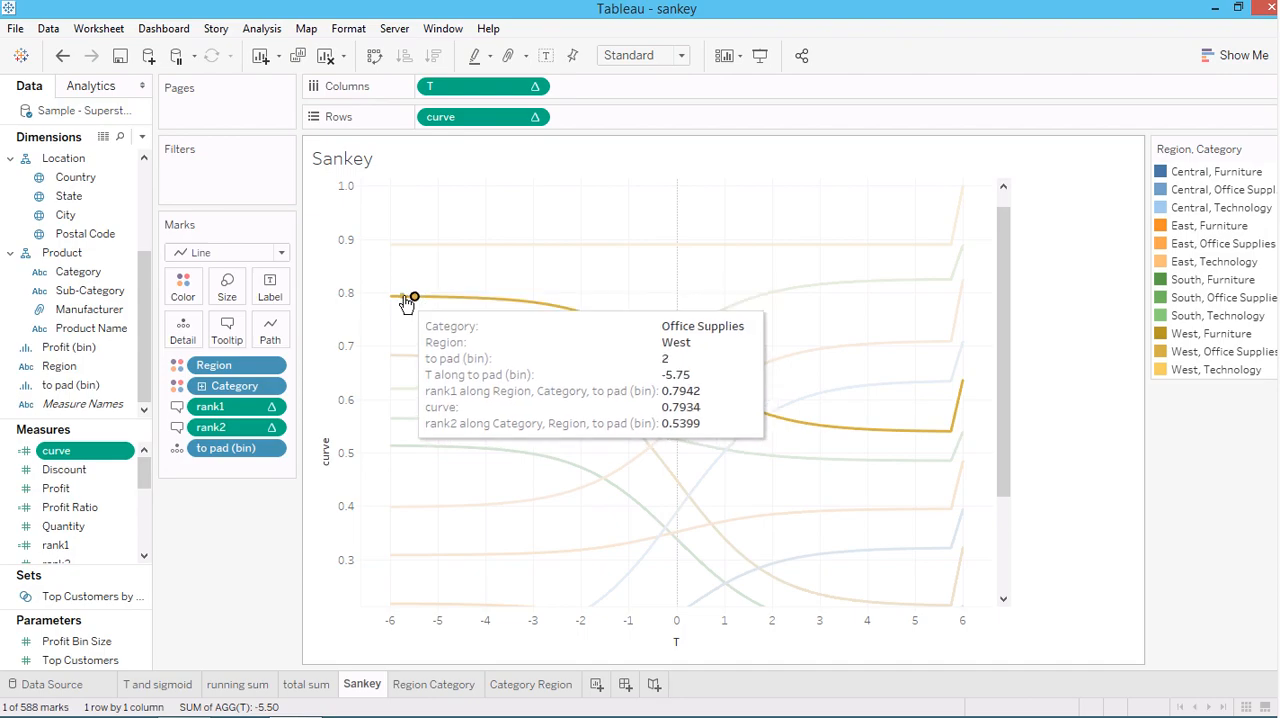
Change the Sankey worksheet's mark type to Circle and deselect the West, Office Supplies point
{"action": "left_click", "coordinate": [267, 259]}
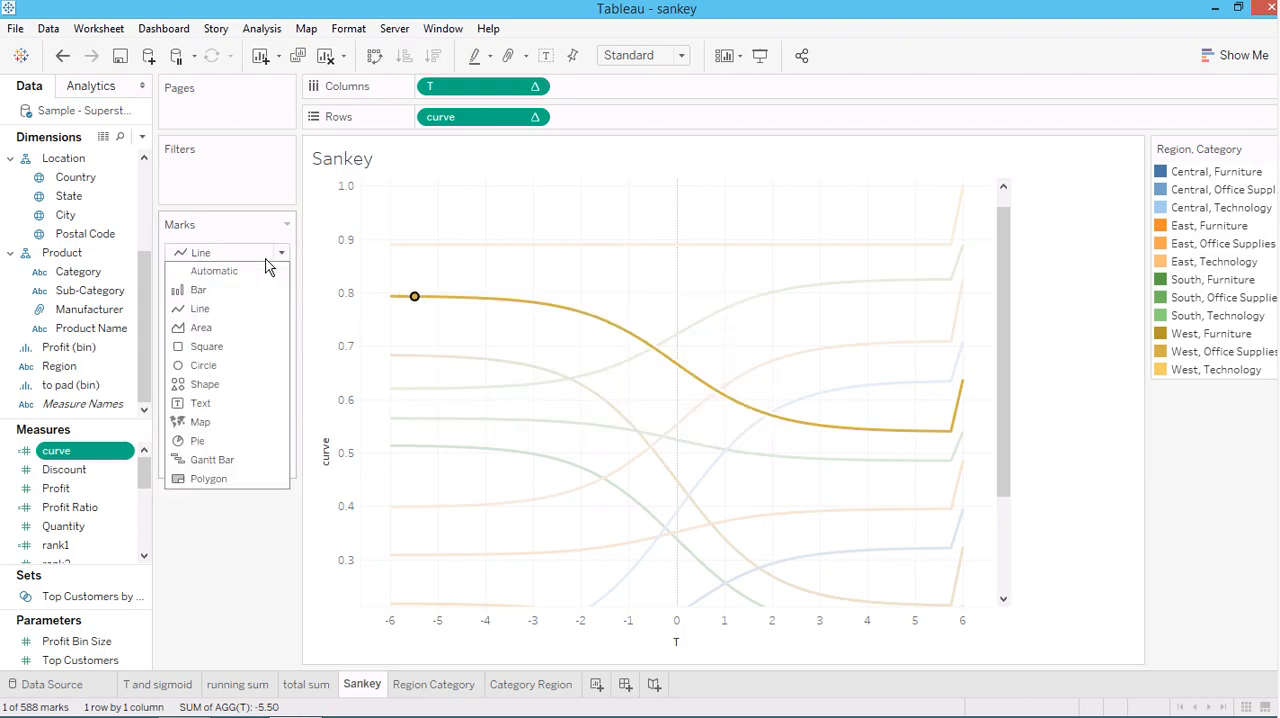
{"action": "left_click", "coordinate": [201, 361]}
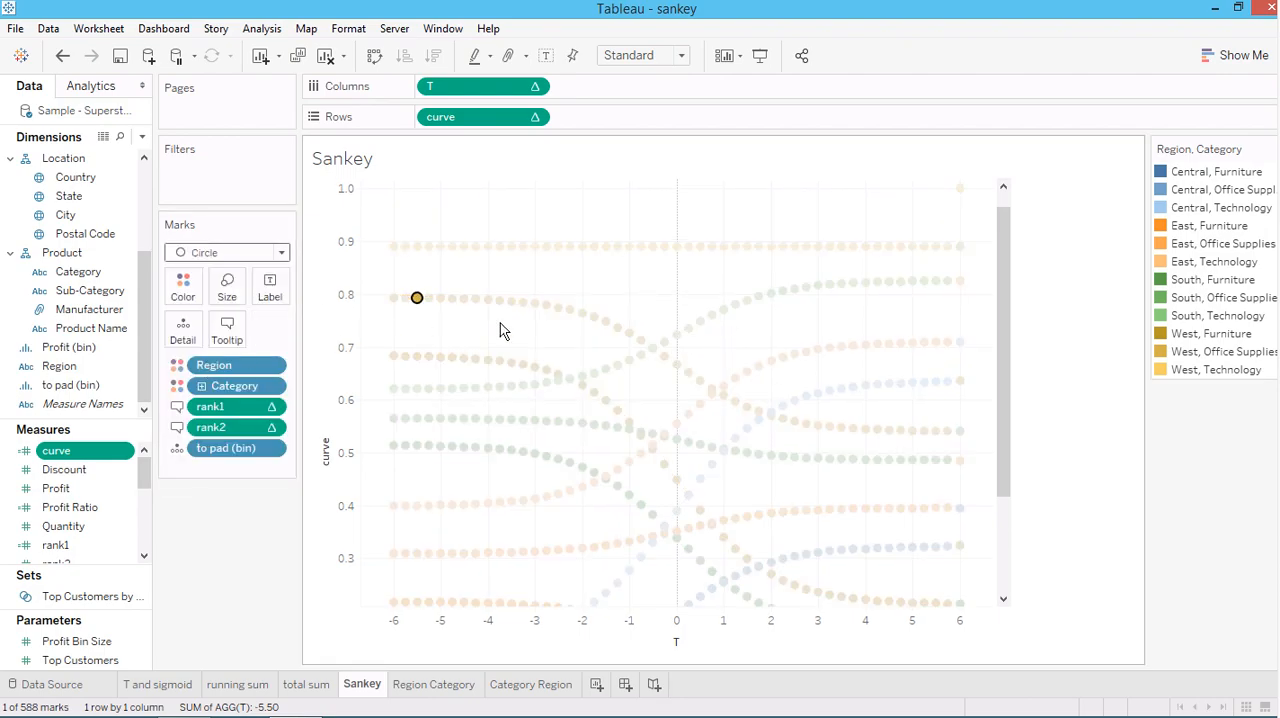
{"action": "left_click", "coordinate": [418, 300]}
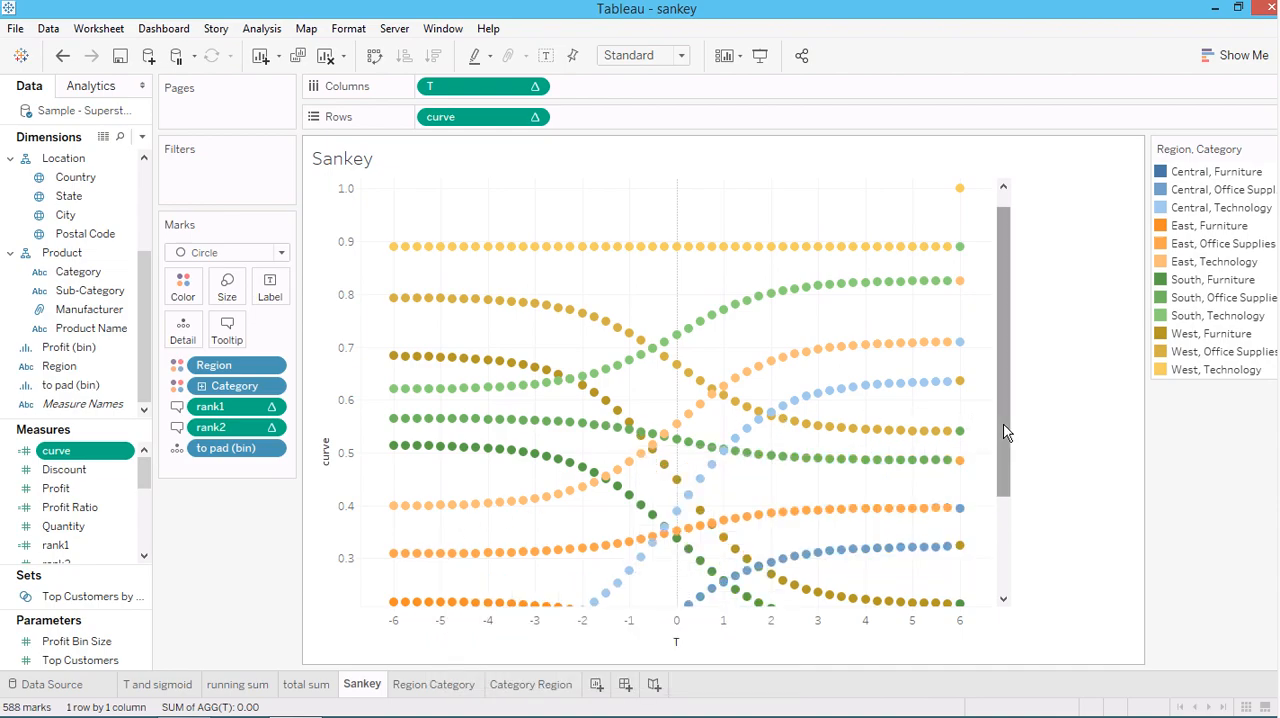
Examine the individual circles down to the lowest curve and set the Sankey worksheet's mark type back to Line
{"action": "left_click_drag", "start_coordinate": [1004, 434], "coordinate": [999, 538]}
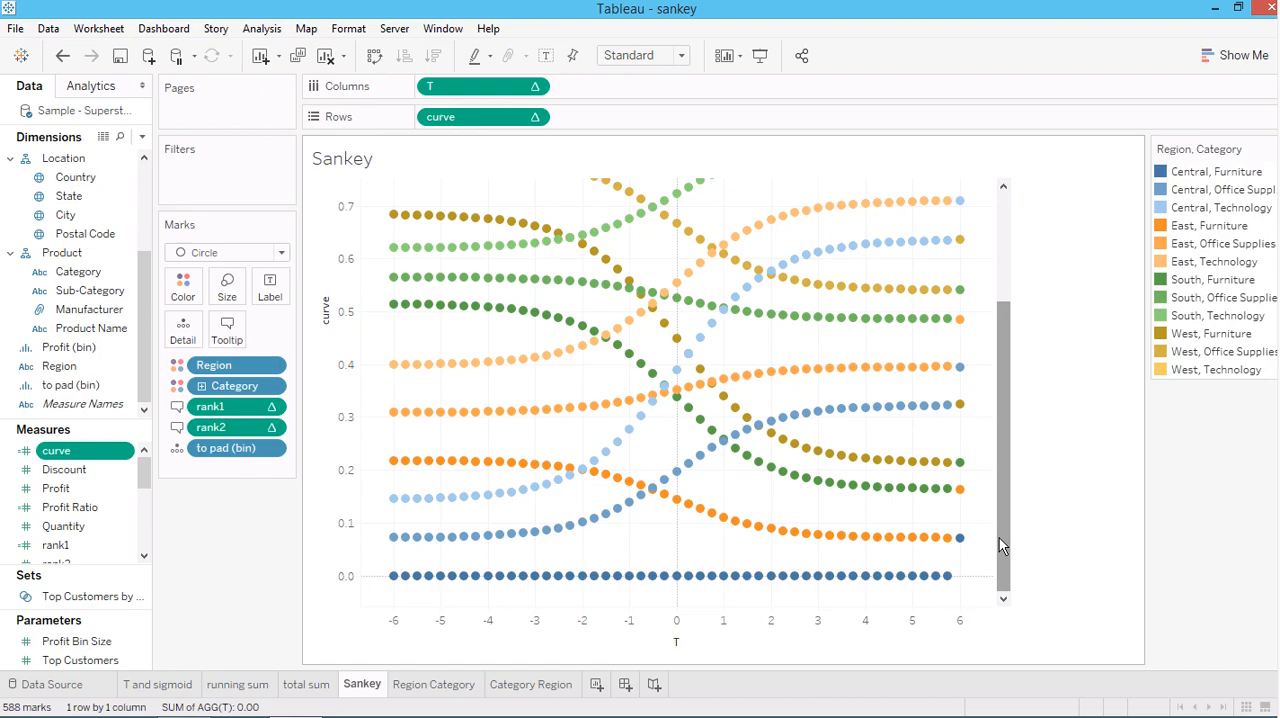
{"action": "left_click_drag", "start_coordinate": [999, 538], "coordinate": [999, 538]}
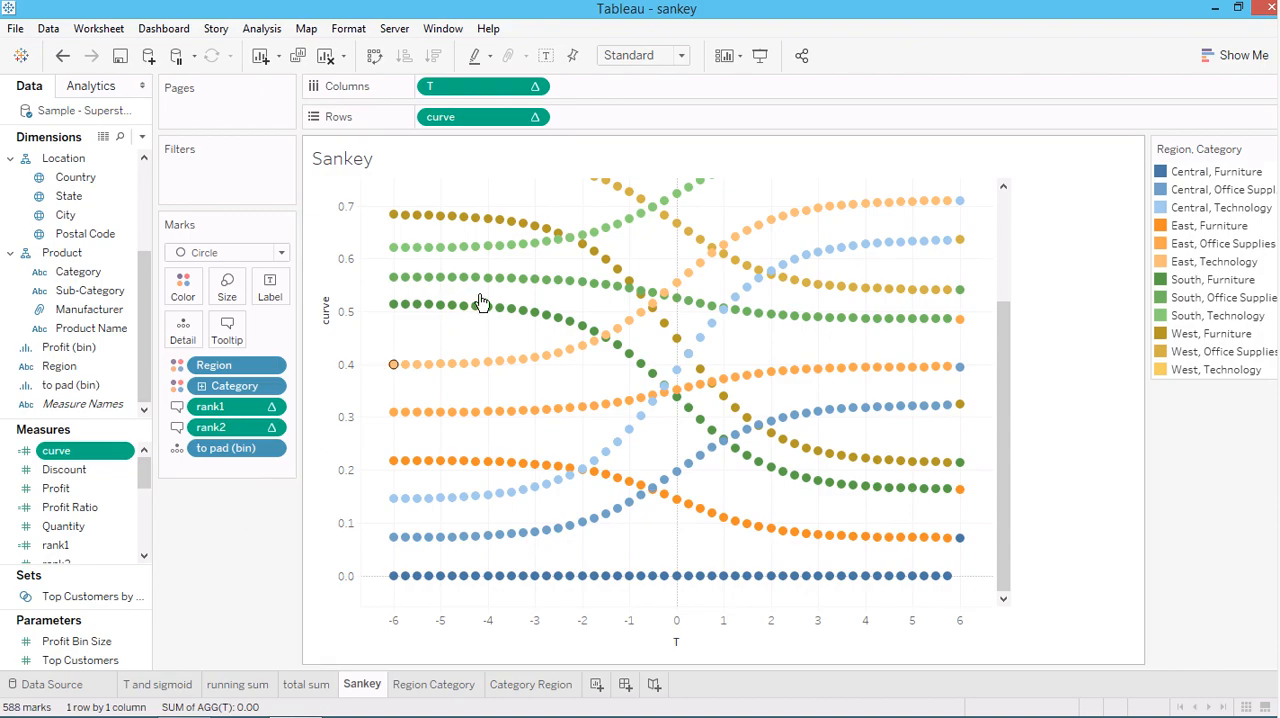
{"action": "mouse_move", "coordinate": [562, 298]}
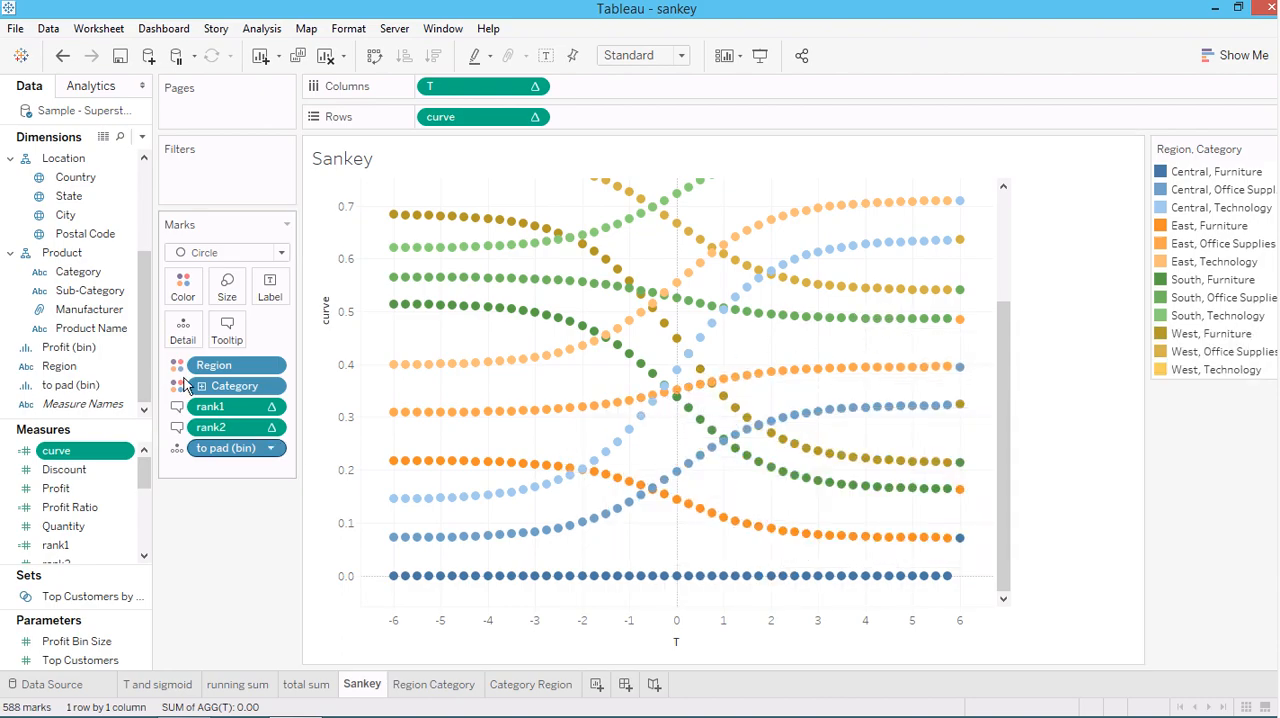
{"action": "left_click", "coordinate": [245, 252]}
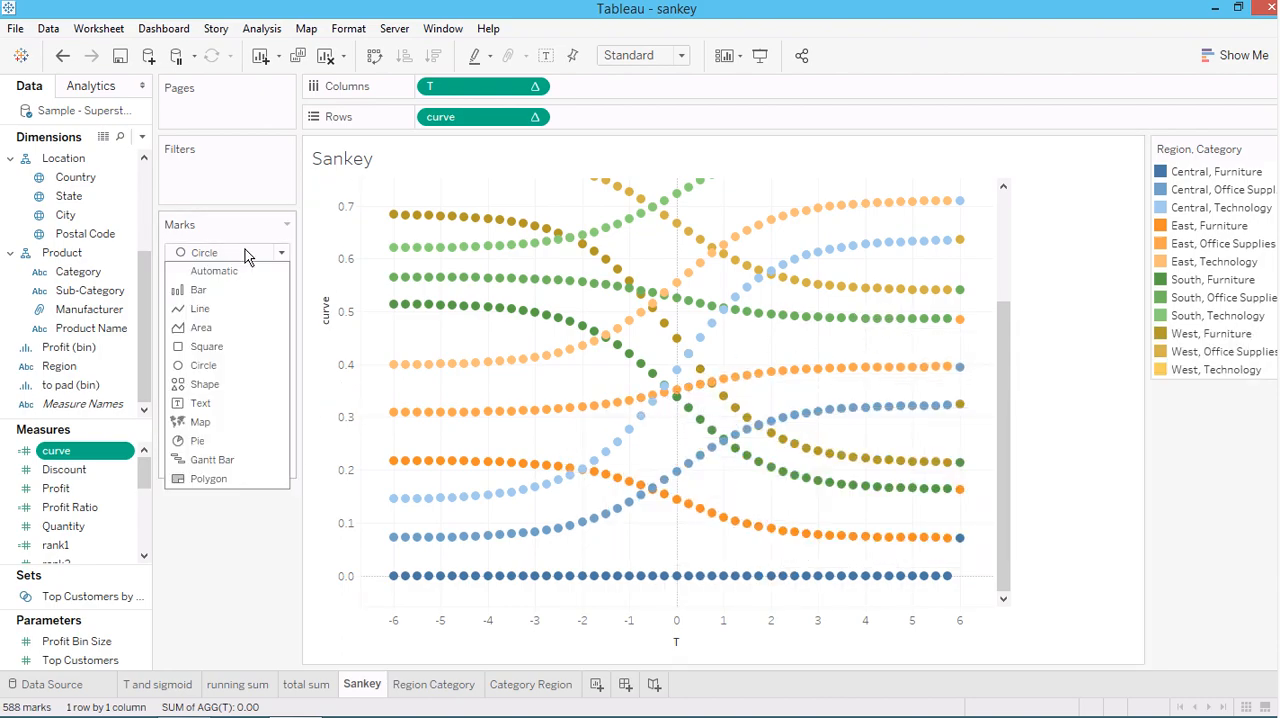
{"action": "left_click", "coordinate": [205, 309]}
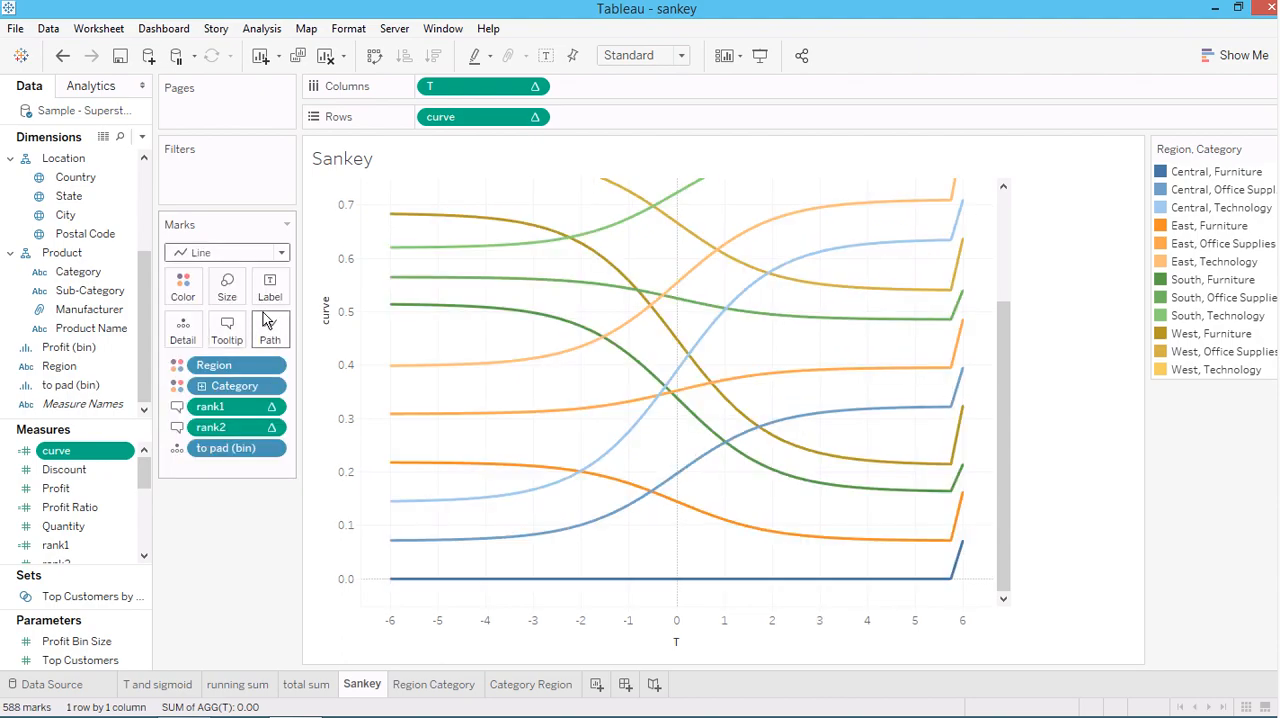